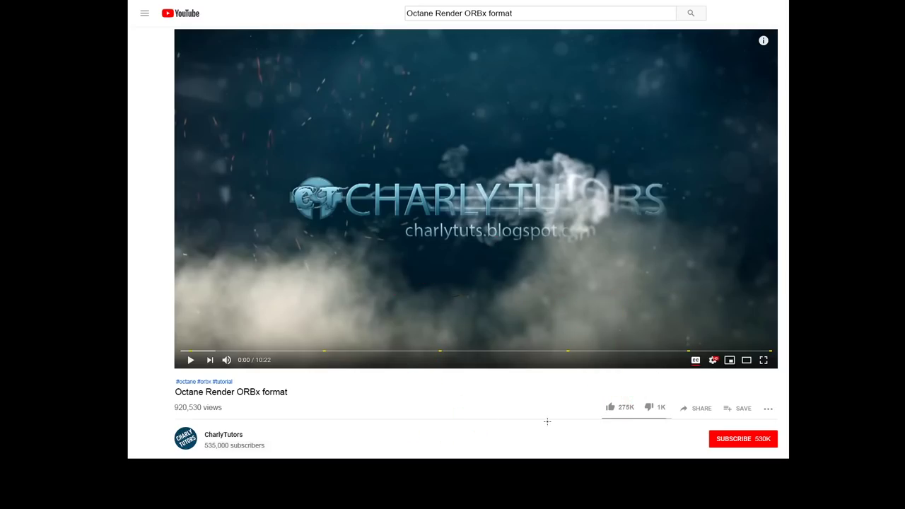
Draw a red annotation on the page, then undo the annotations.
drag(766, 419, 772, 413)
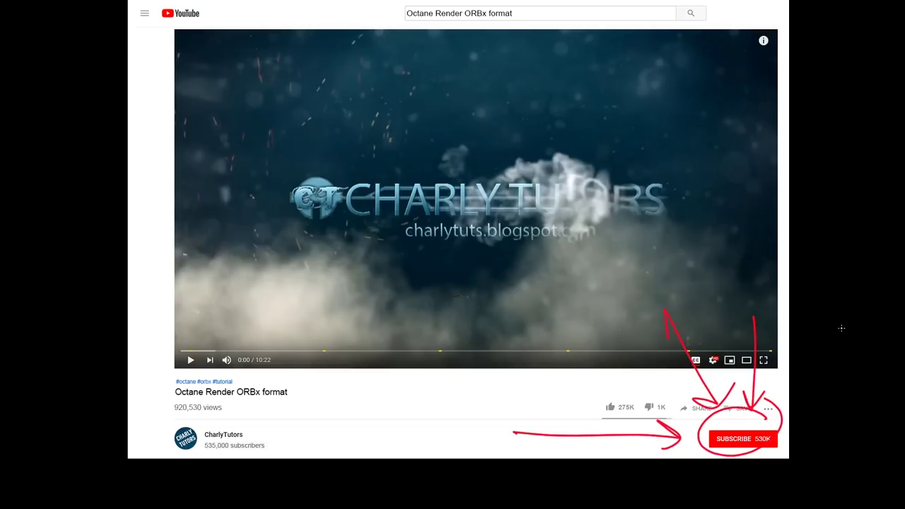
key(ctrl+z)
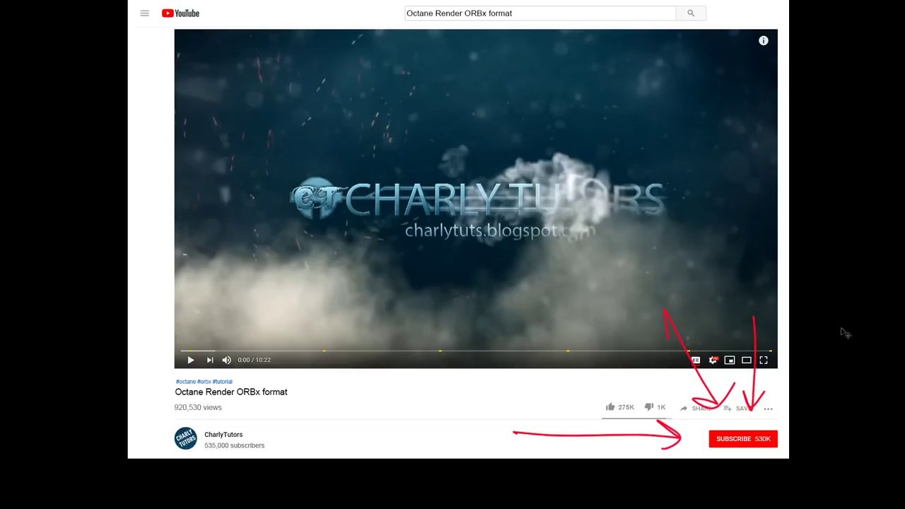
key(ctrl+z)
key(ctrl+z)
key(ctrl+z)
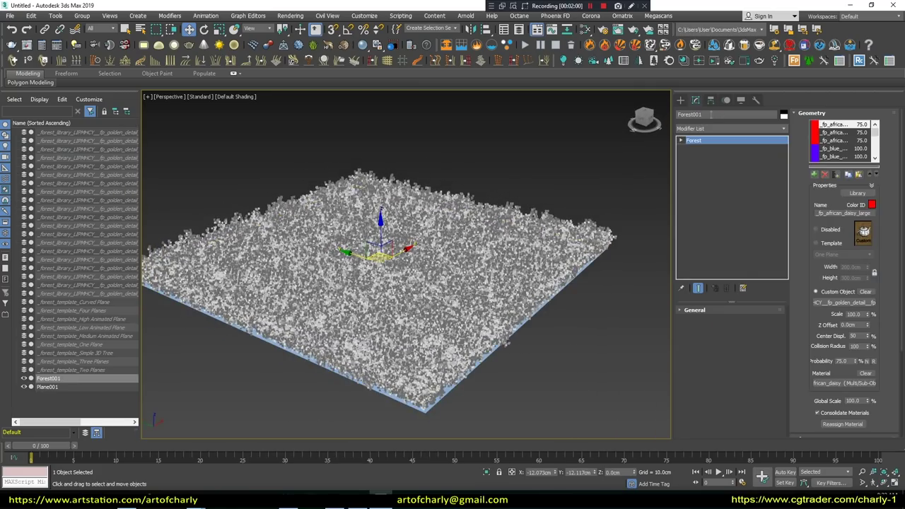
Pick the Octane light category in the Create panel and start an Octane DayLight.
click(680, 100)
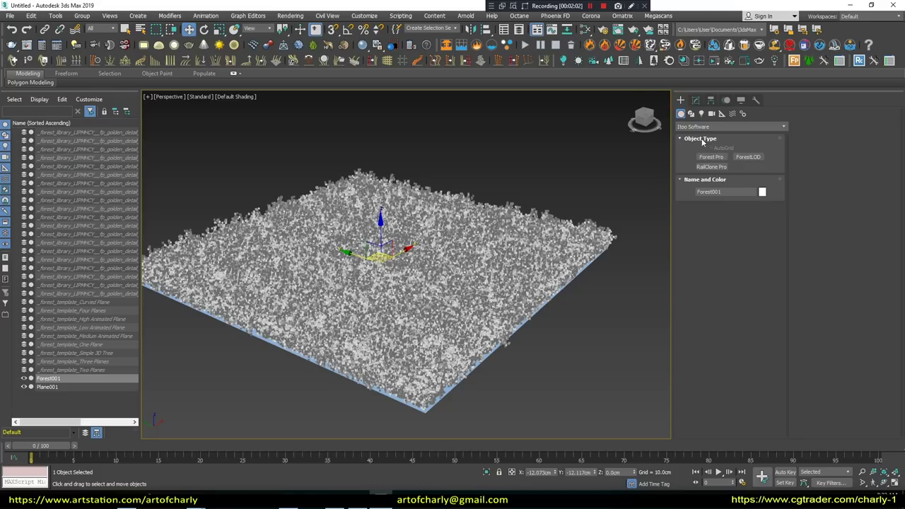
click(701, 113)
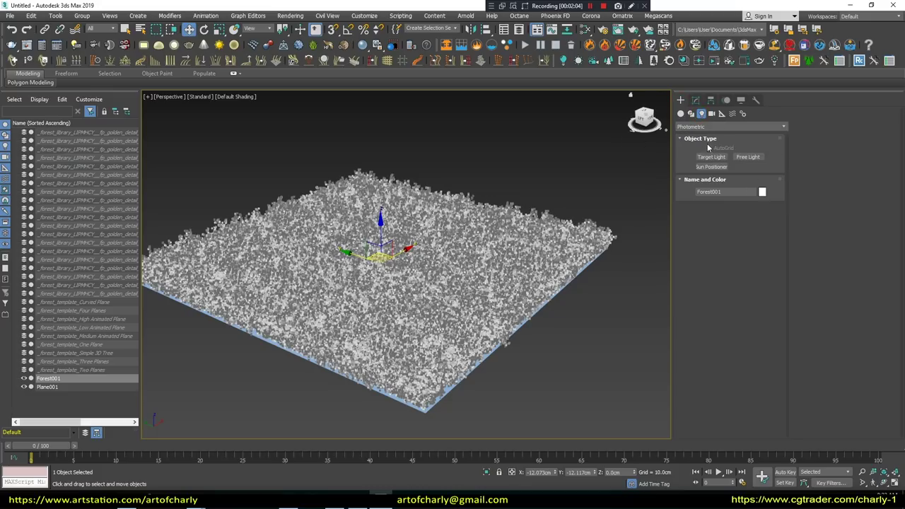
click(693, 125)
click(701, 174)
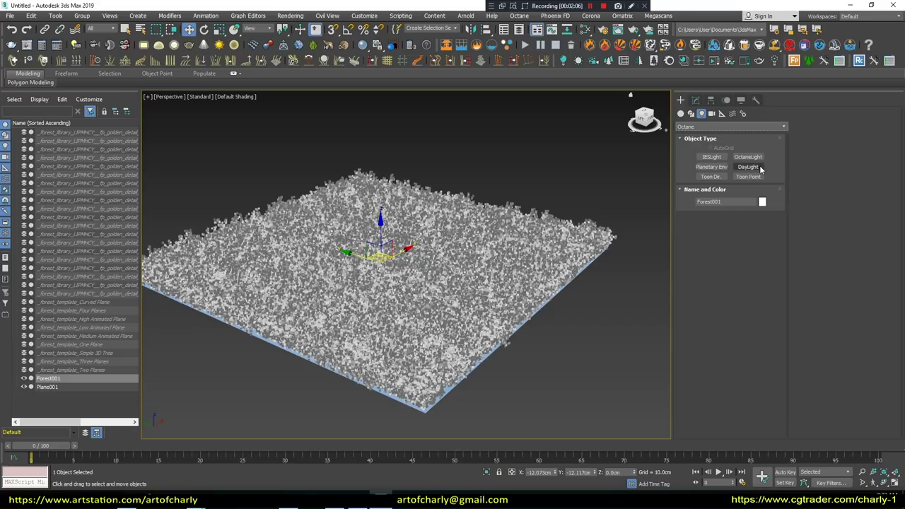
click(750, 167)
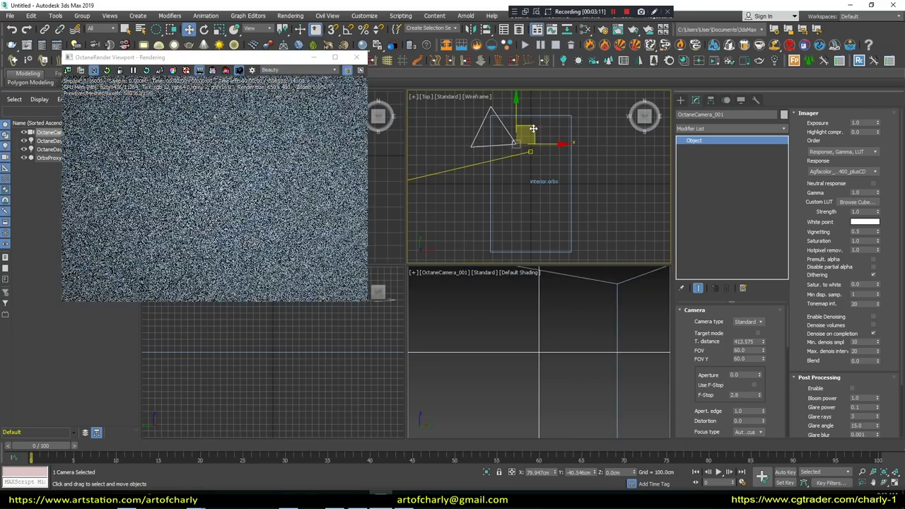
Rotate the camera slightly with Select and Rotate to change the render view.
key(e)
mouse_move(543, 112)
mouse_down()
mouse_move(553, 121)
mouse_move(538, 110)
mouse_up()
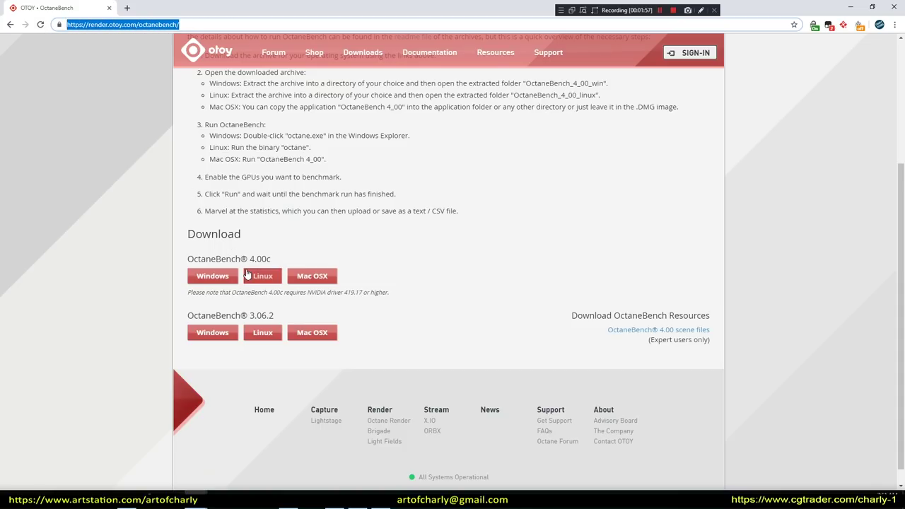
scroll(260, 272, up, 3)
scroll(251, 270, down, 2)
scroll(251, 271, up, 2)
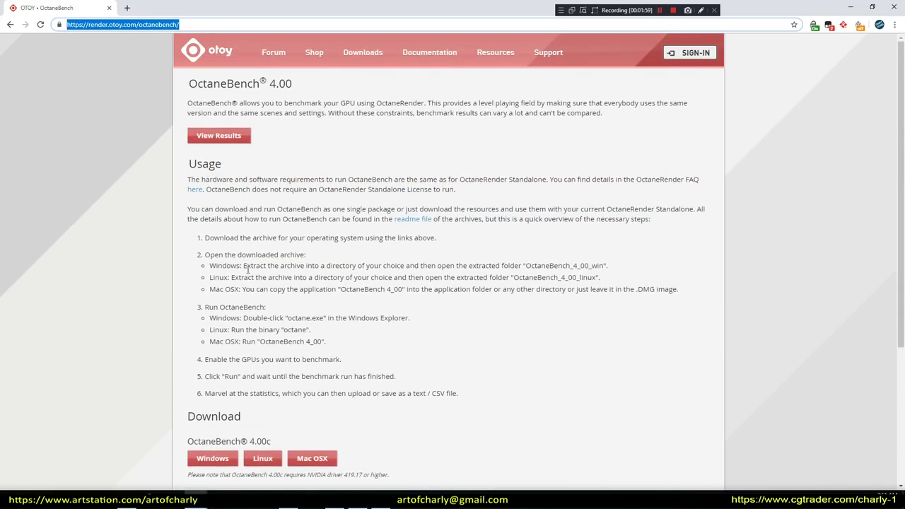
scroll(212, 269, down, 3)
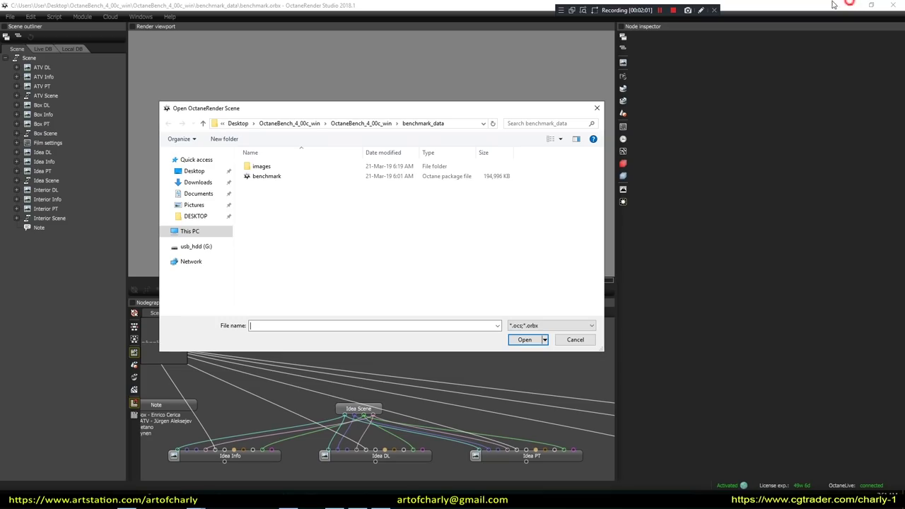
Load benchmark.orbx and render its Box PT target.
click(560, 336)
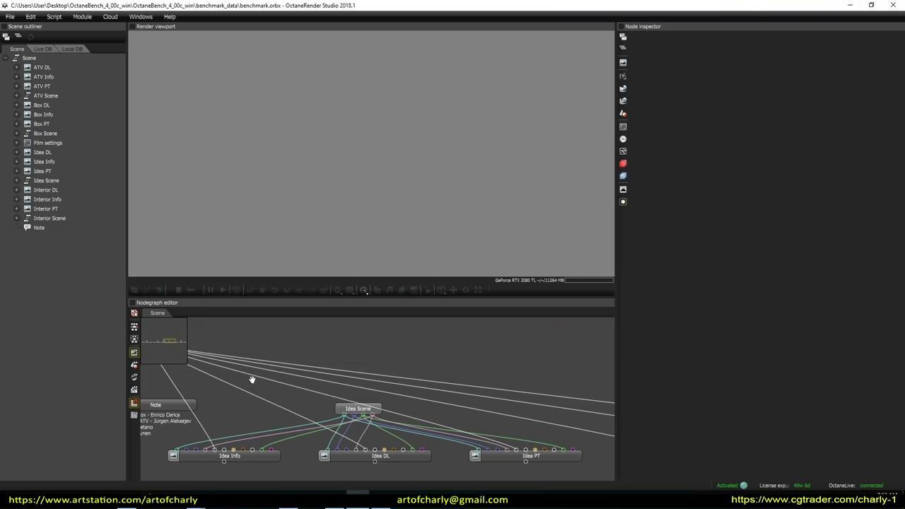
middle_drag(252, 380, 527, 368)
mouse_move(226, 376)
middle_down()
mouse_move(236, 365)
mouse_move(319, 358)
middle_up()
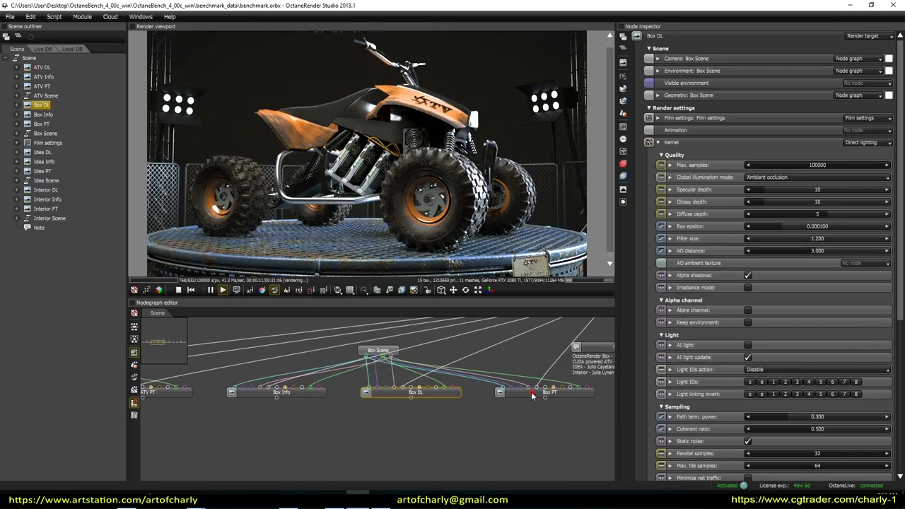
click(533, 395)
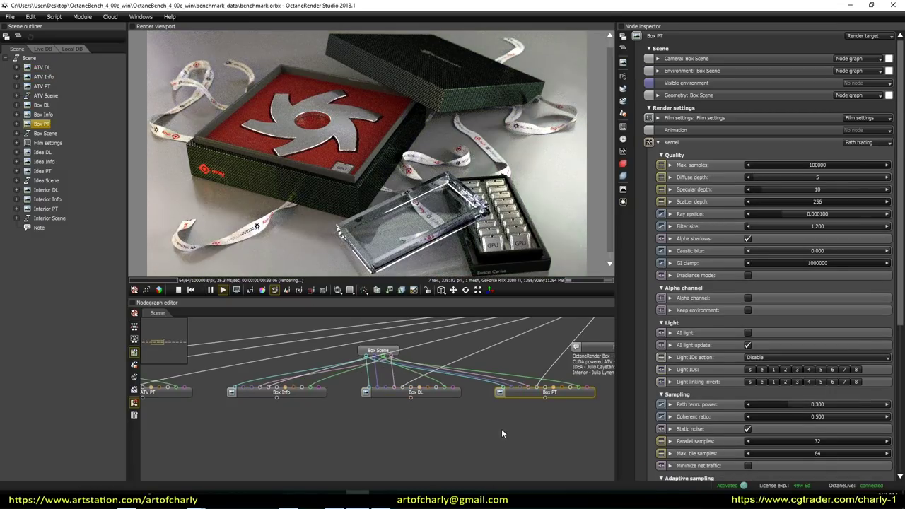
Render the Idea PT target, then bring up and render the Interior PT target.
scroll(502, 428, right, 10)
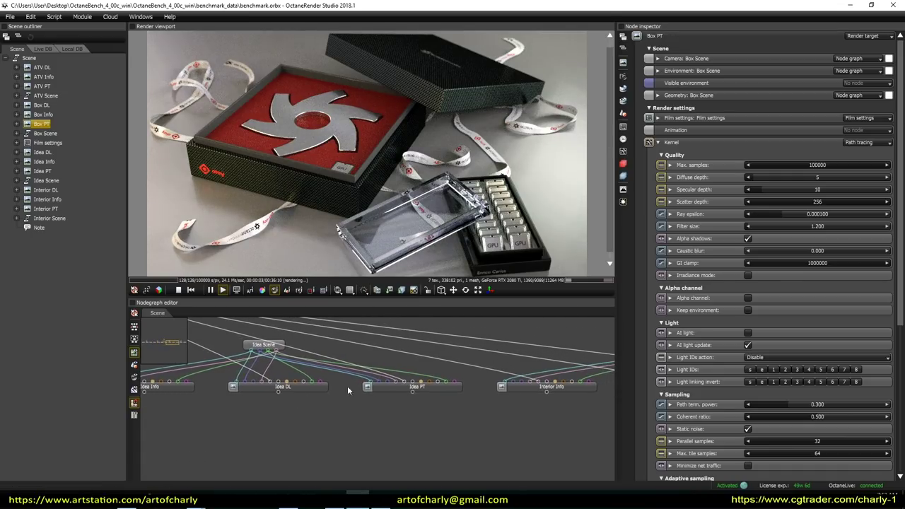
click(431, 388)
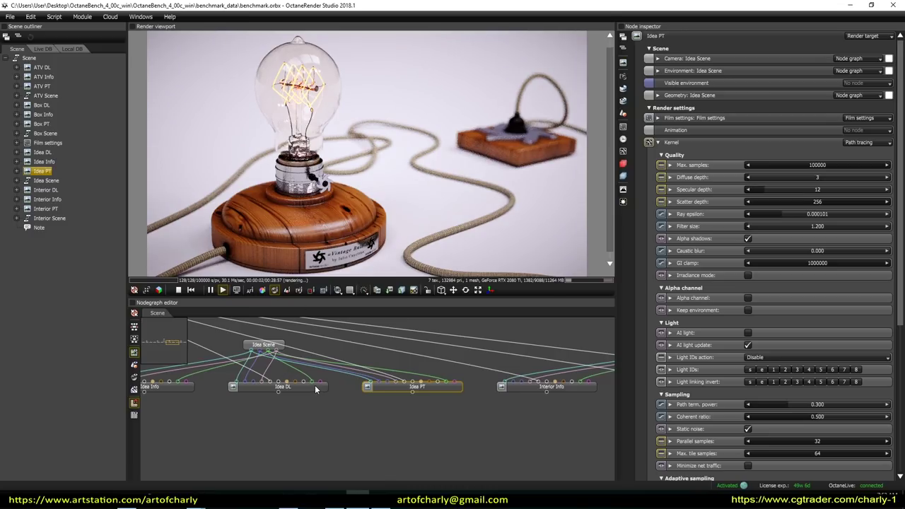
middle_drag(377, 438, 211, 419)
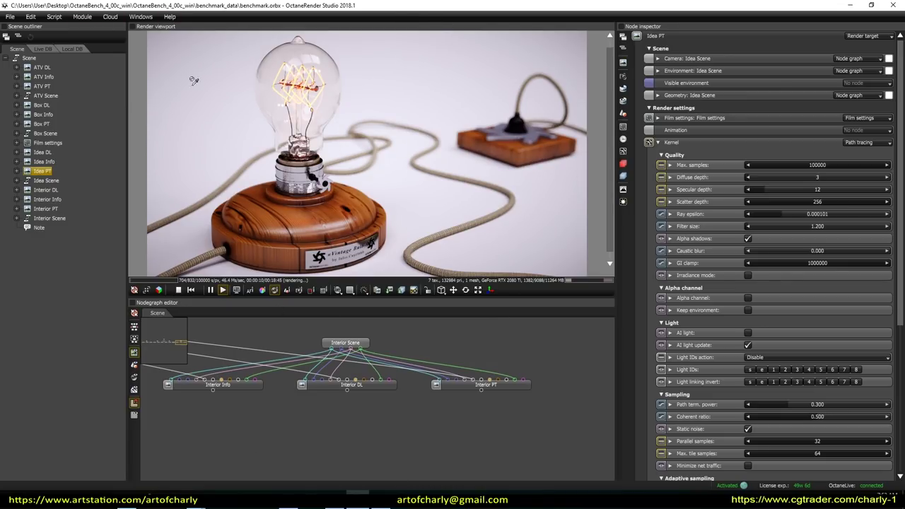
middle_drag(225, 422, 275, 403)
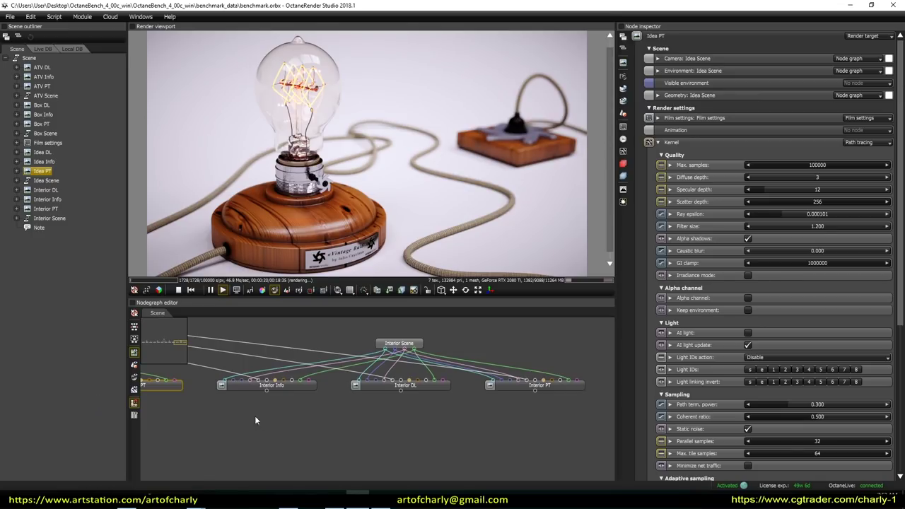
click(539, 385)
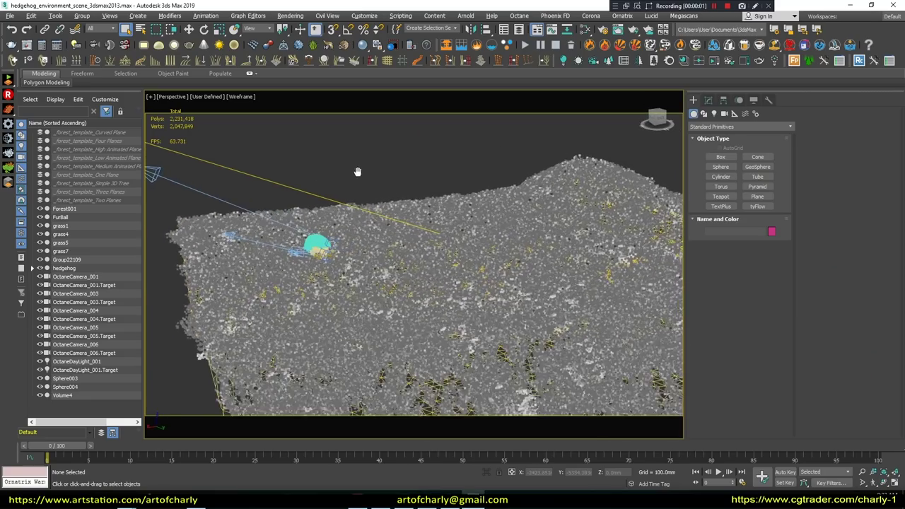
alt+middle_drag(358, 172, 357, 202)
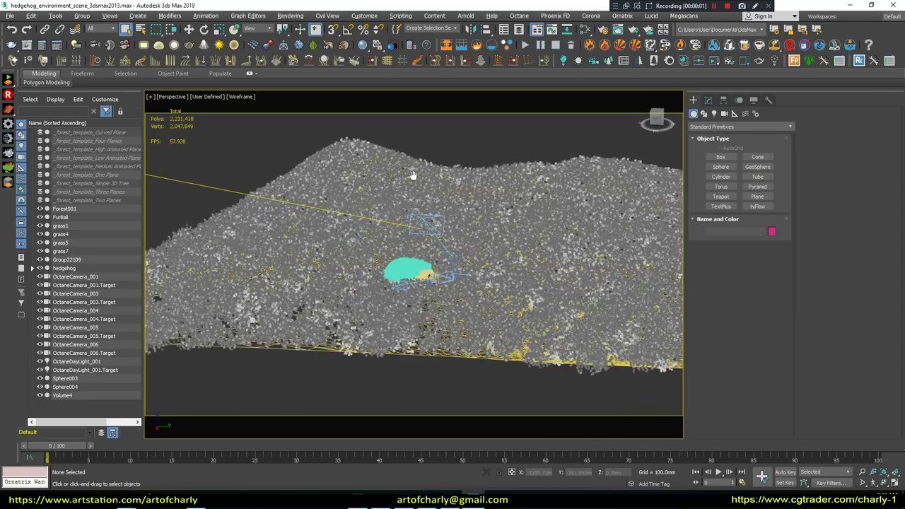
Select the Forest001 grass scatter and annotate its Forest modifier.
click(358, 204)
click(708, 100)
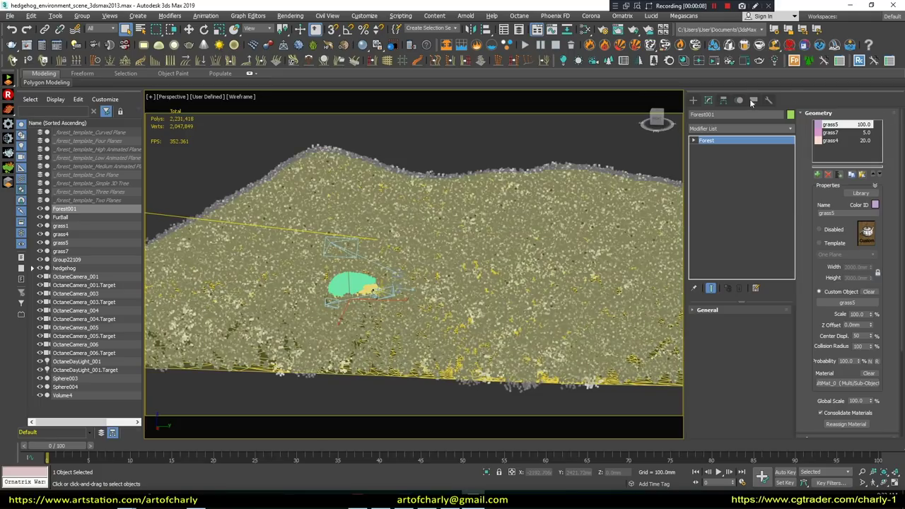
click(755, 6)
drag(692, 150, 744, 149)
scroll(315, 291, up, 2)
scroll(314, 292, up, 3)
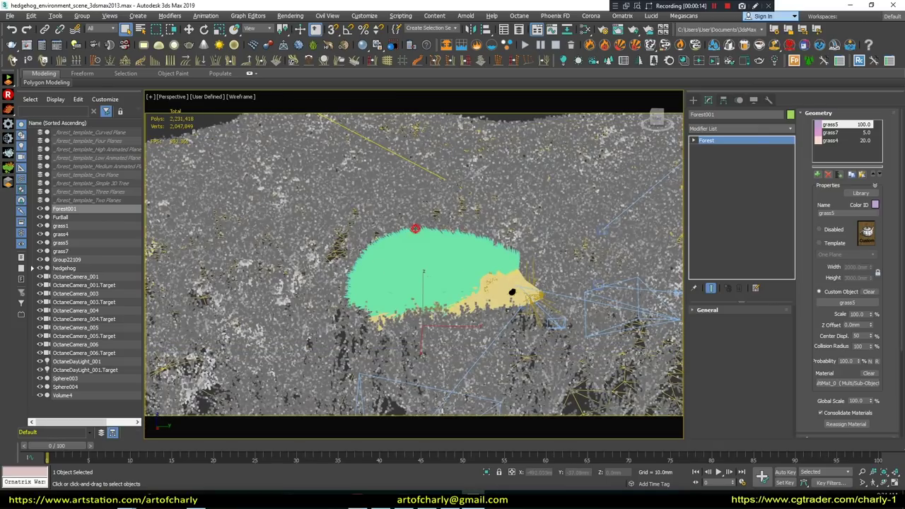
Select the hedgehog's needles to reveal and annotate their Ornatrix modifier stack, then switch to Octane.
click(415, 229)
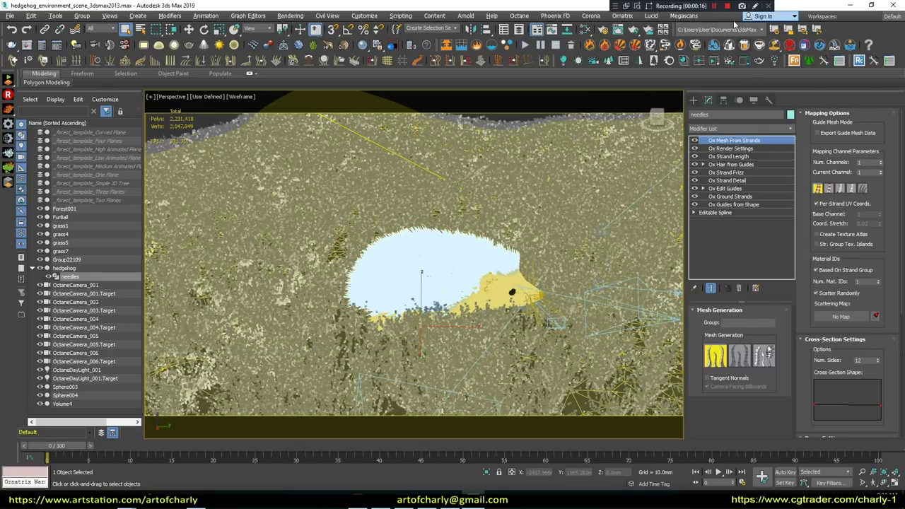
mouse_move(735, 112)
mouse_down()
mouse_move(668, 203)
mouse_move(771, 100)
mouse_up()
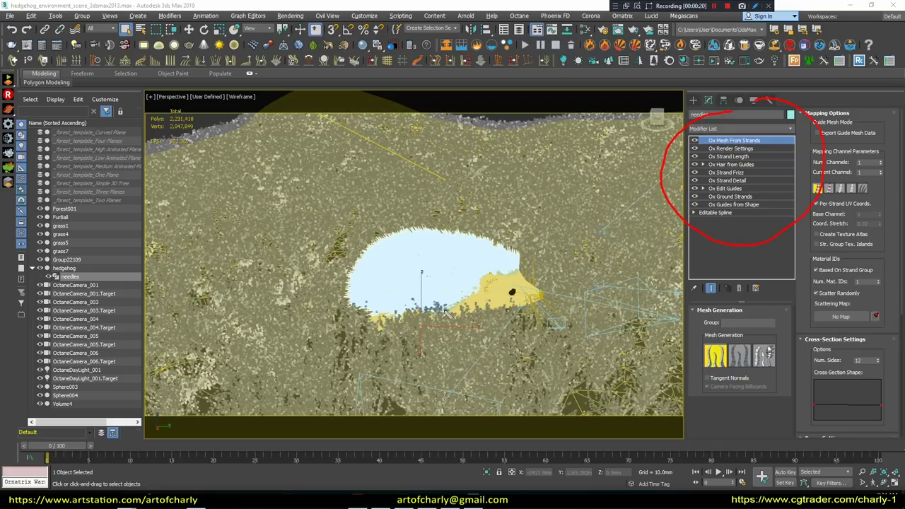
middle_drag(398, 263, 425, 244)
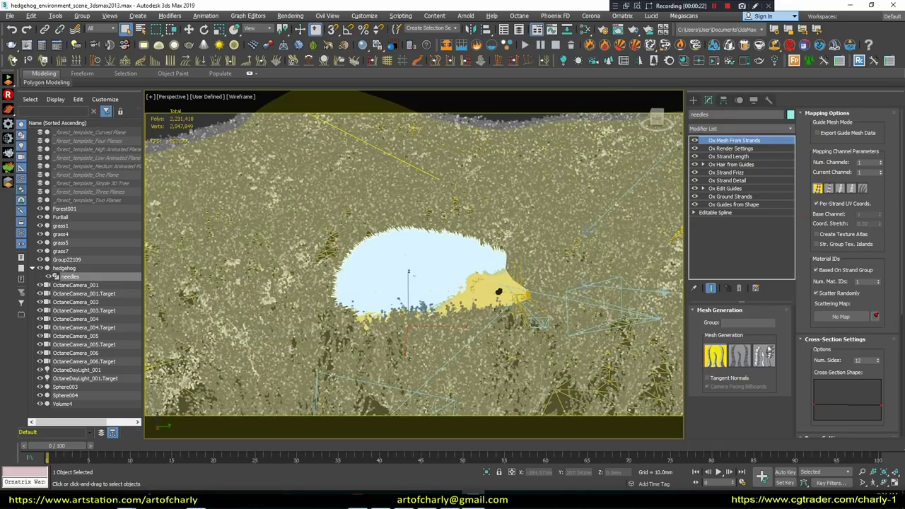
key(alt+Tab)
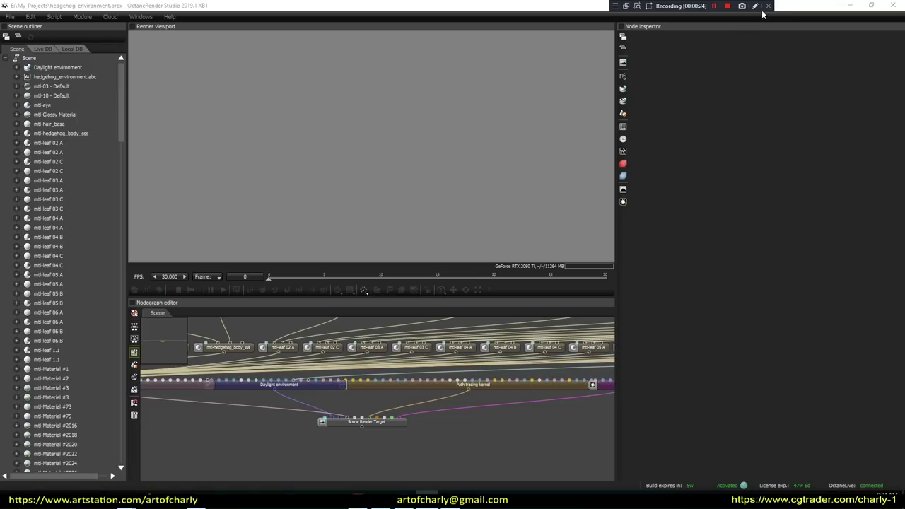
Render the Scene Render Target and dolly the camera in until the hedgehog fills the frame.
click(380, 424)
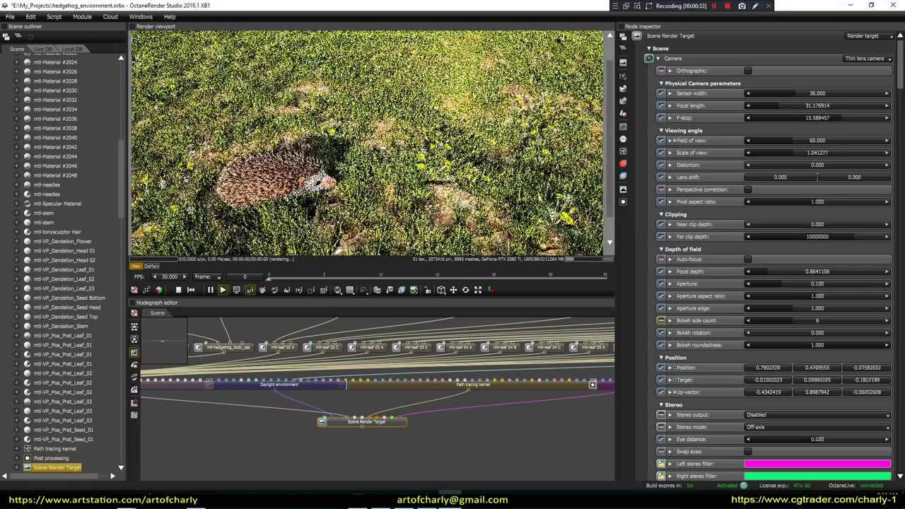
scroll(340, 141, up, 3)
scroll(325, 132, up, 1)
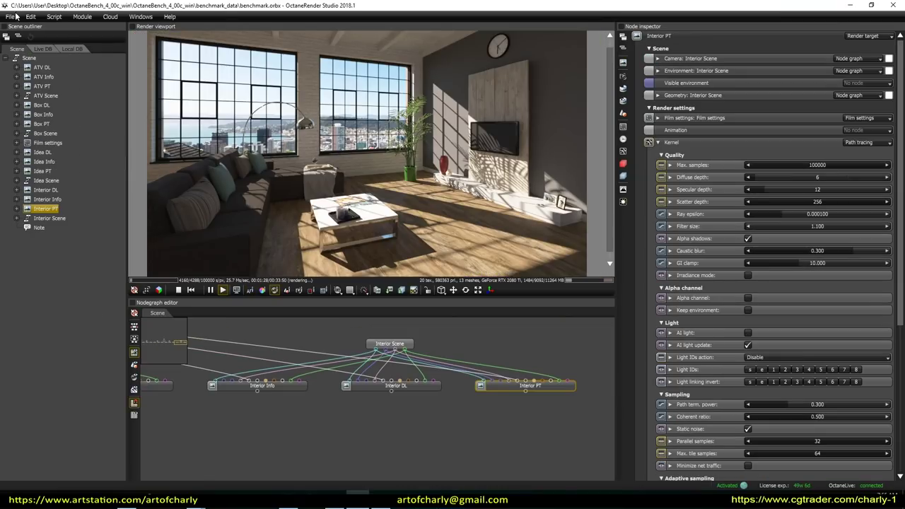
click(10, 16)
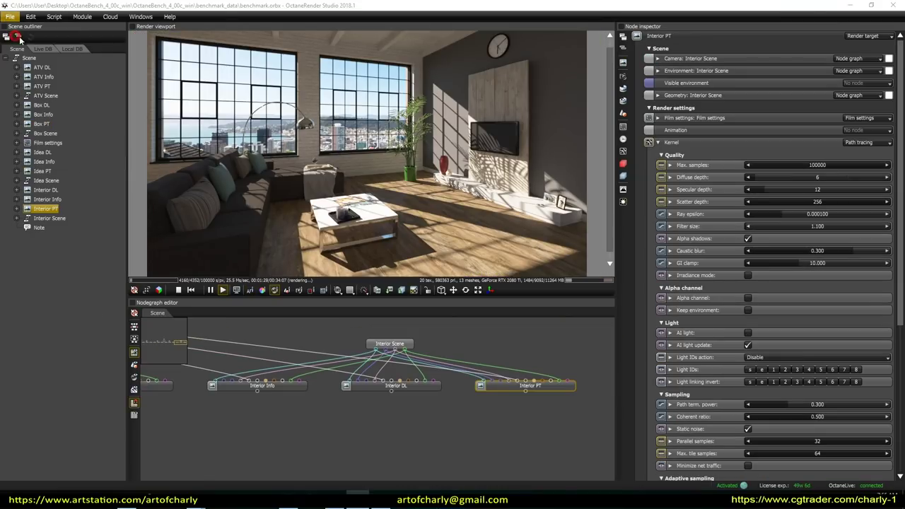
Reopen benchmark.orbx and delete the Idea Scene, DL, Info and PT nodes.
click(15, 36)
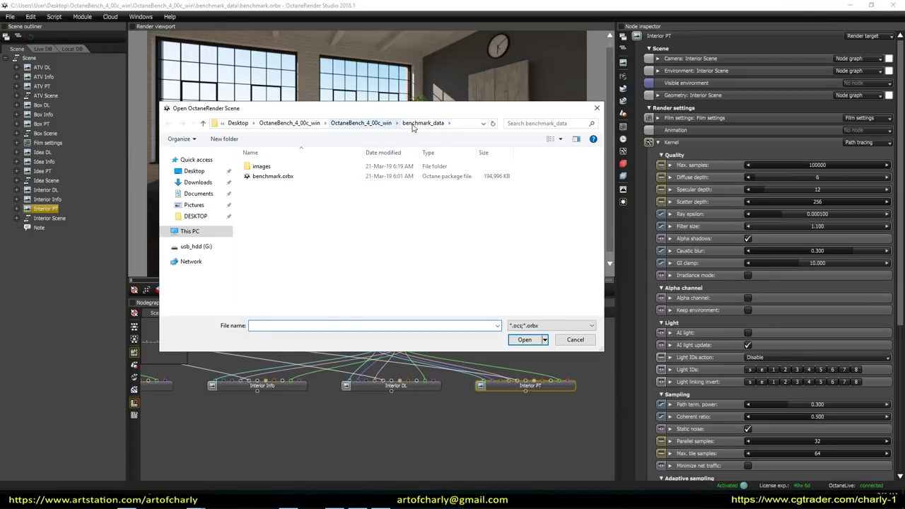
double_click(283, 176)
mouse_move(292, 356)
middle_down()
mouse_move(391, 389)
mouse_move(327, 350)
middle_up()
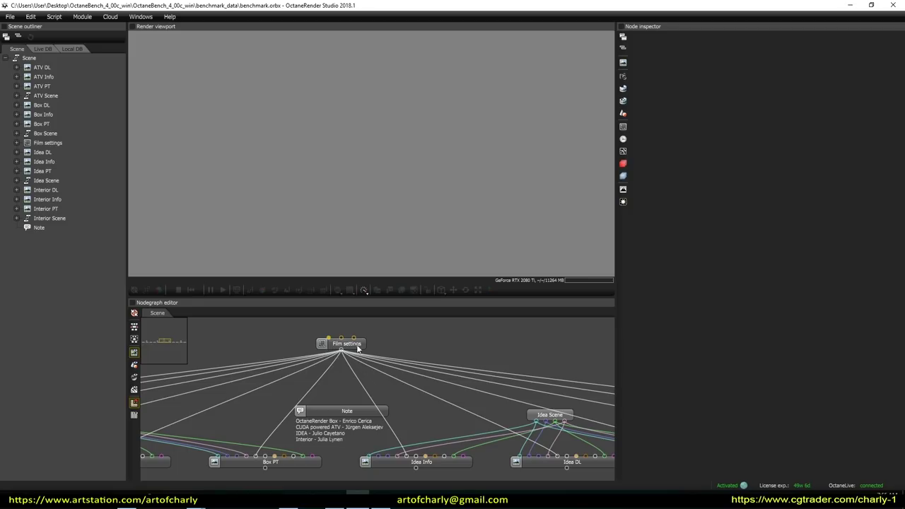
mouse_move(374, 375)
middle_down()
mouse_move(298, 387)
mouse_move(186, 373)
mouse_move(233, 377)
middle_up()
scroll(393, 381, down, 2)
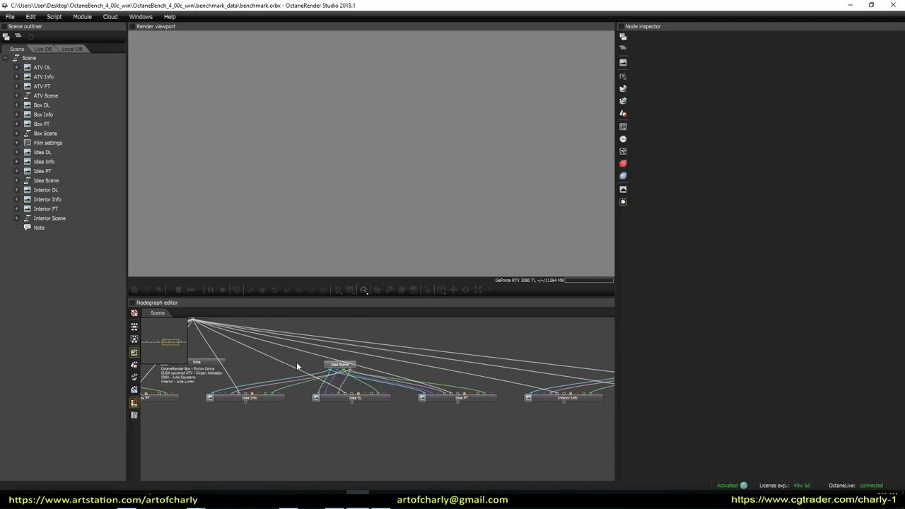
scroll(296, 362, down, 1)
drag(253, 370, 455, 447)
key(Delete)
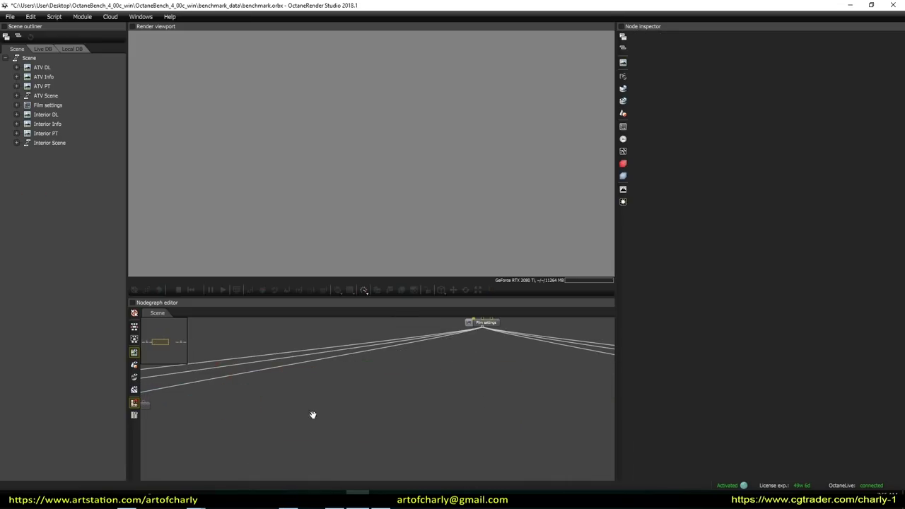
key(ctrl+z)
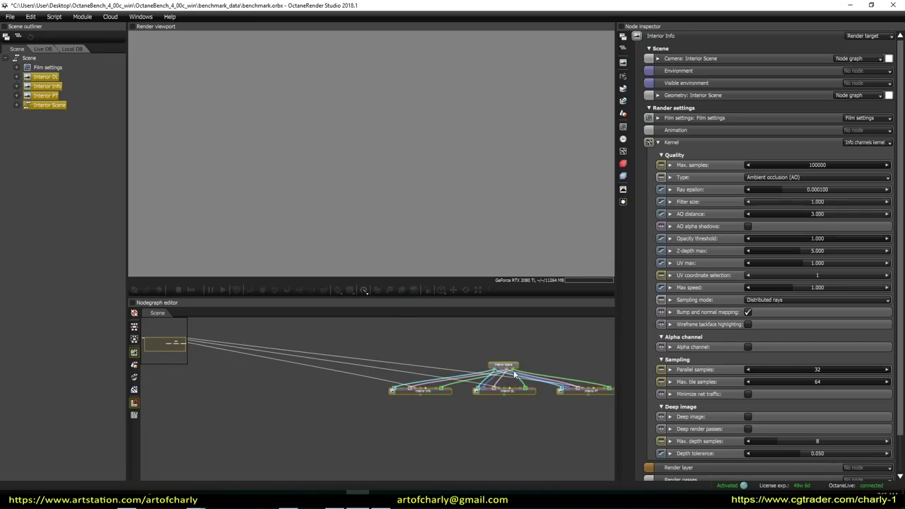
Preview the Interior Info, Interior DL and Interior PT renders, then select every node.
click(268, 429)
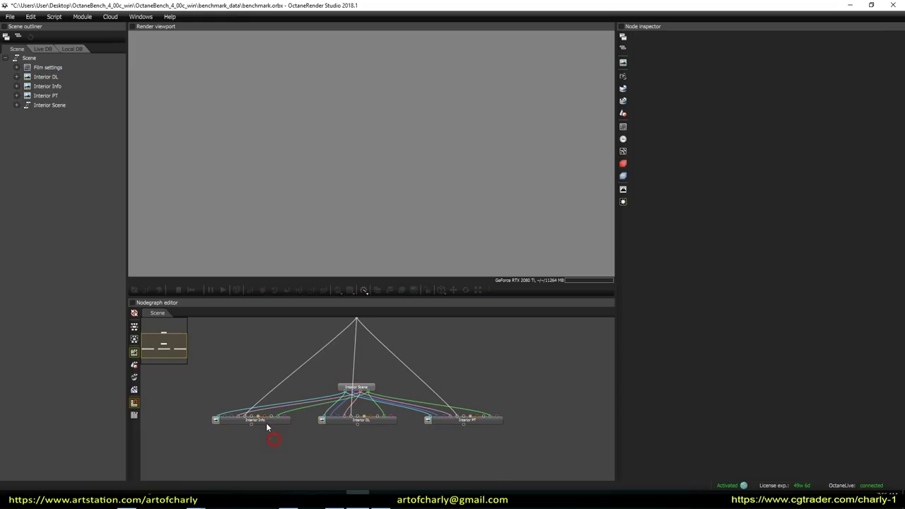
click(256, 420)
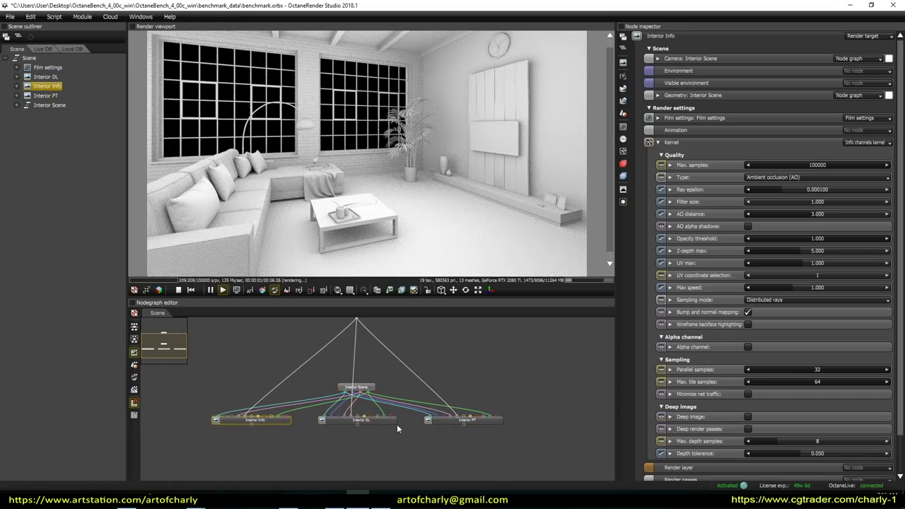
click(369, 421)
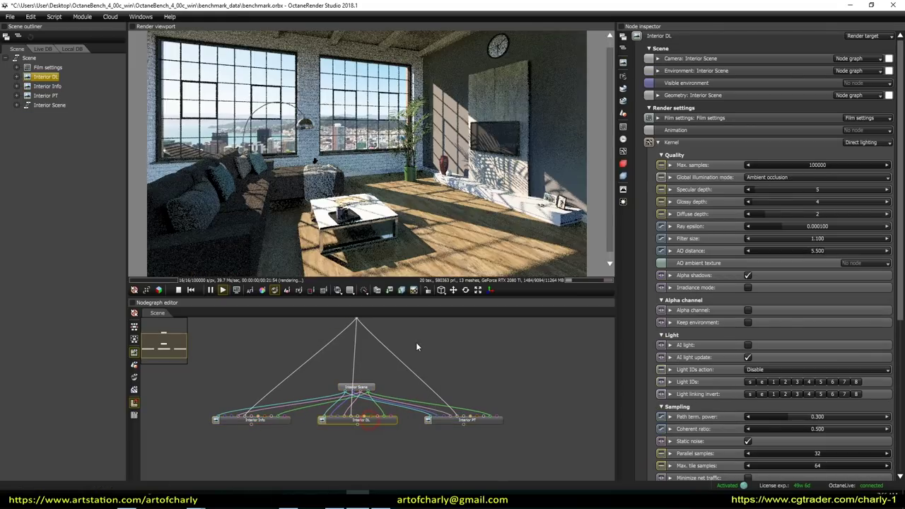
click(468, 420)
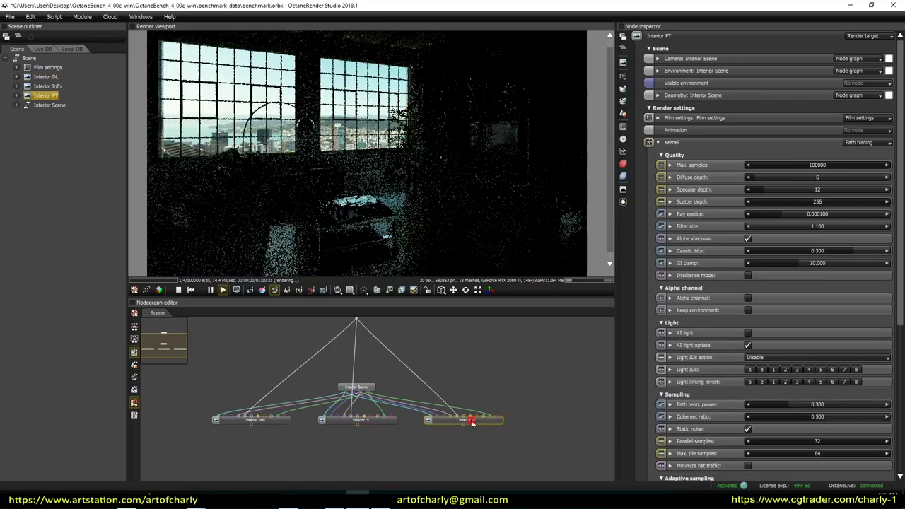
key(ctrl+a)
drag(219, 324, 601, 484)
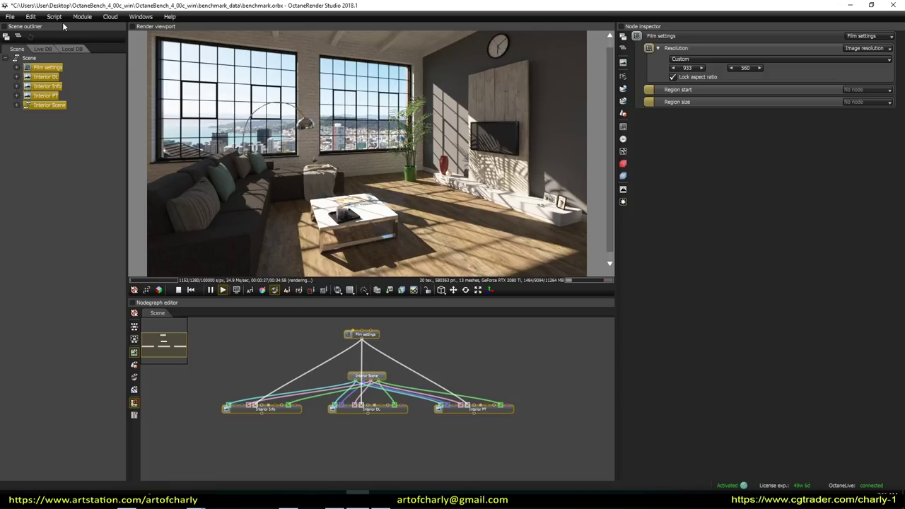
click(9, 17)
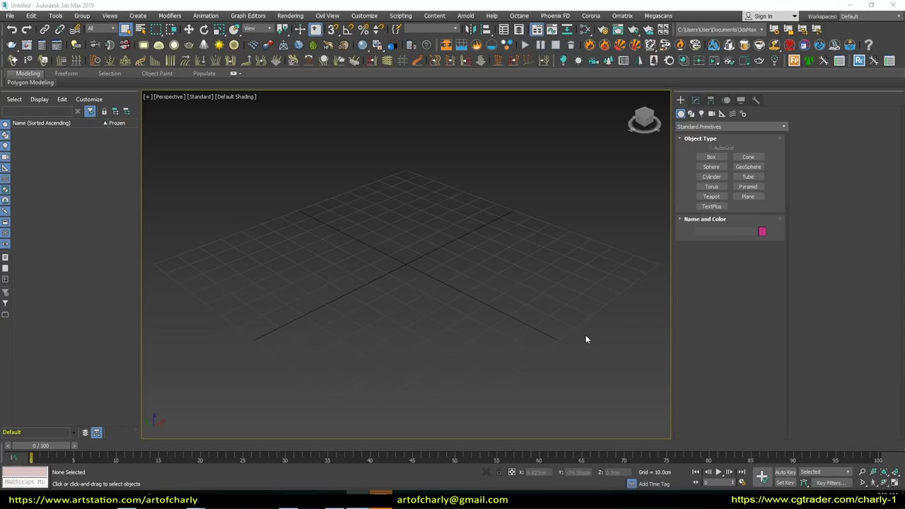
Confirm in Units Setup that the system unit scale is 1 centimetre.
click(364, 16)
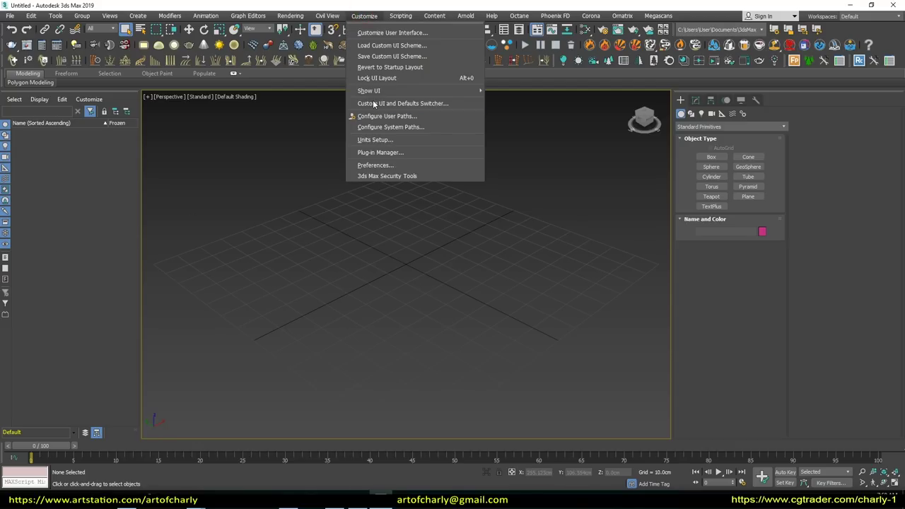
click(373, 140)
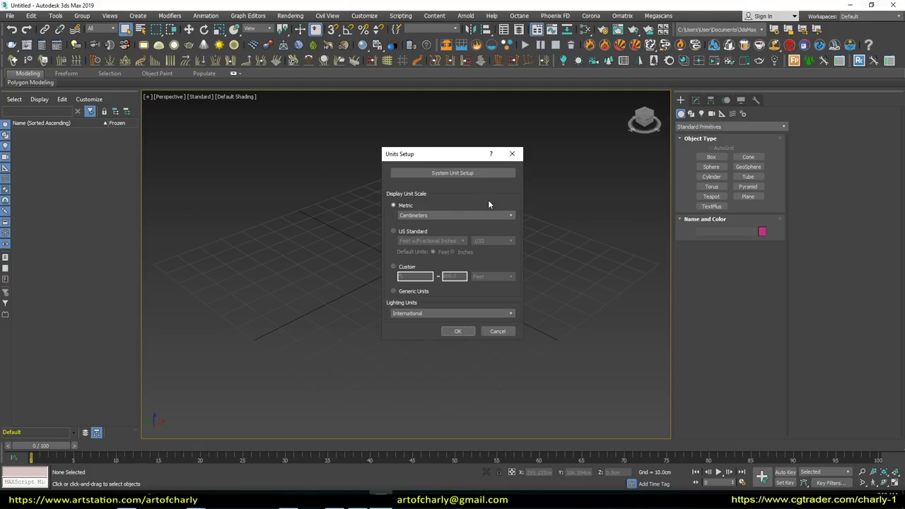
click(449, 175)
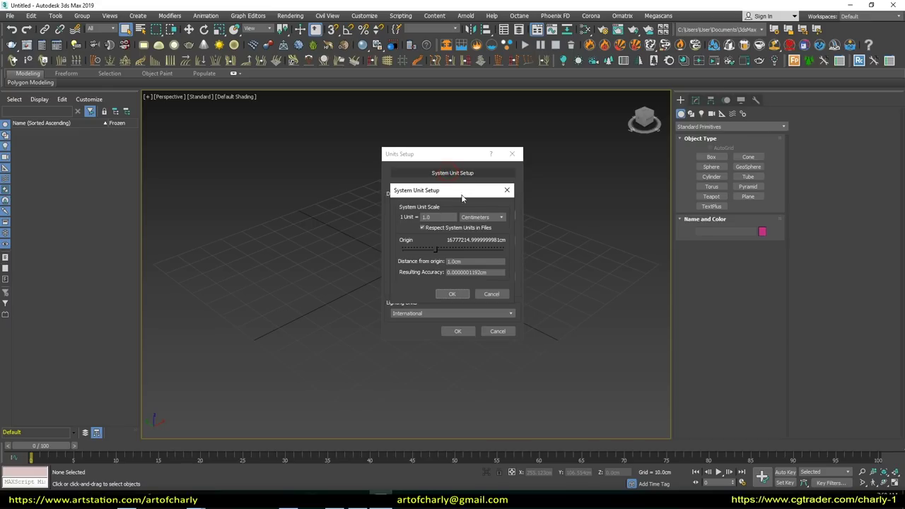
click(452, 297)
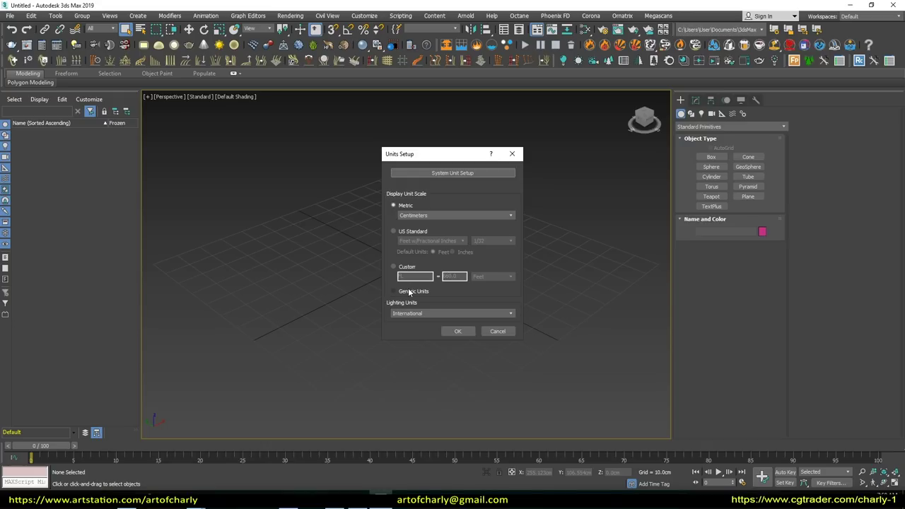
Switch object creation to the Octane category and place an OrbxPrx proxy at the grid centre.
drag(632, 145, 677, 120)
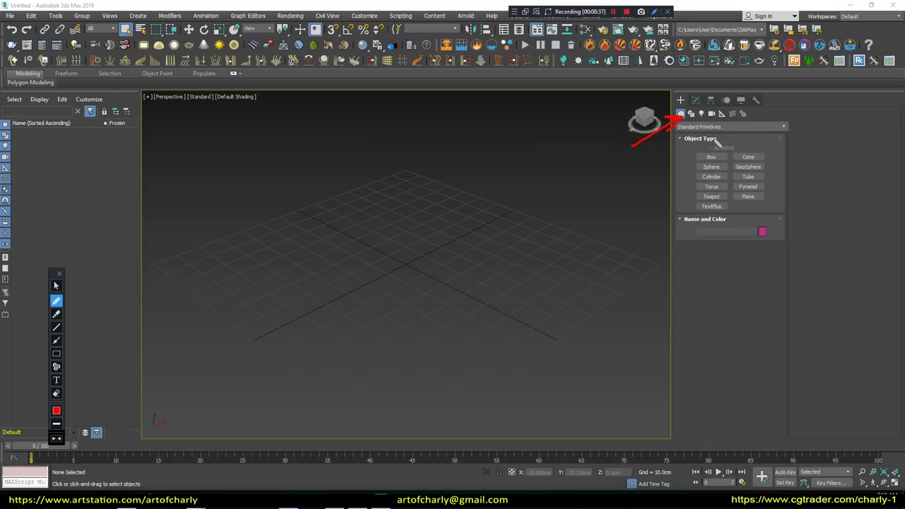
key(Escape)
click(654, 13)
key(Escape)
click(724, 128)
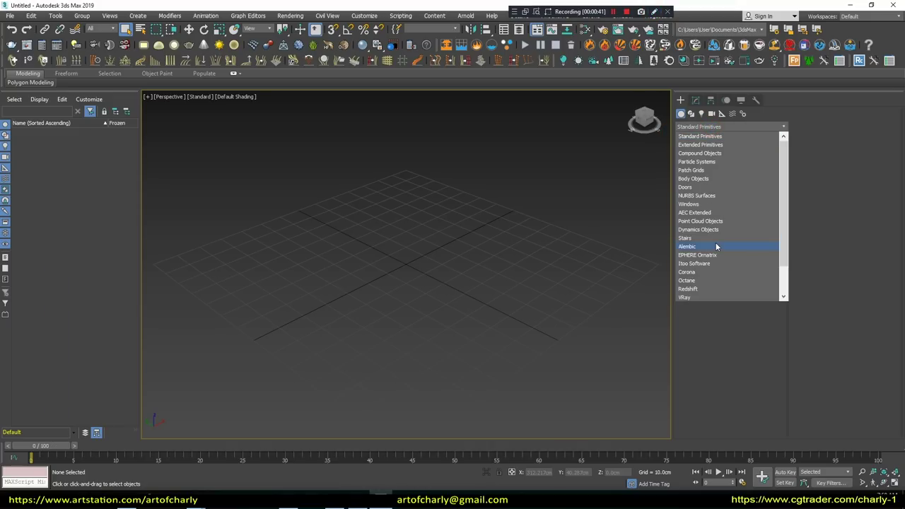
click(689, 282)
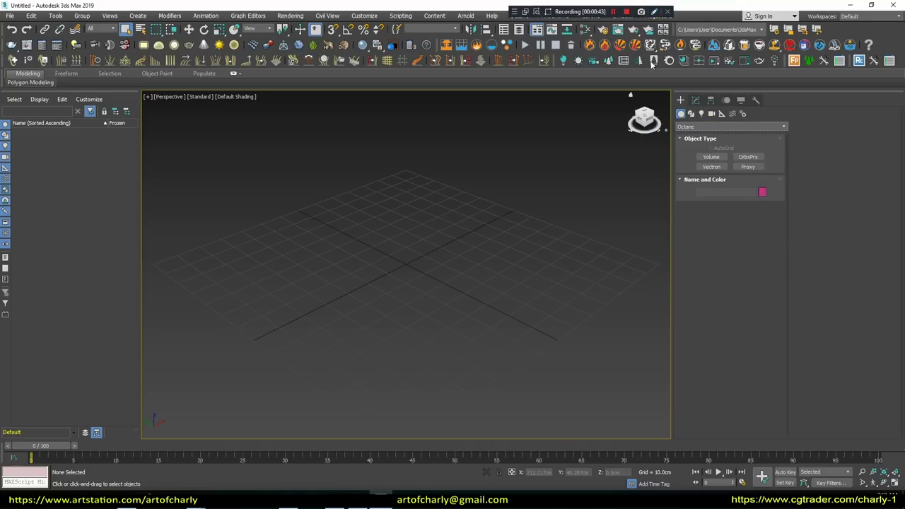
click(652, 12)
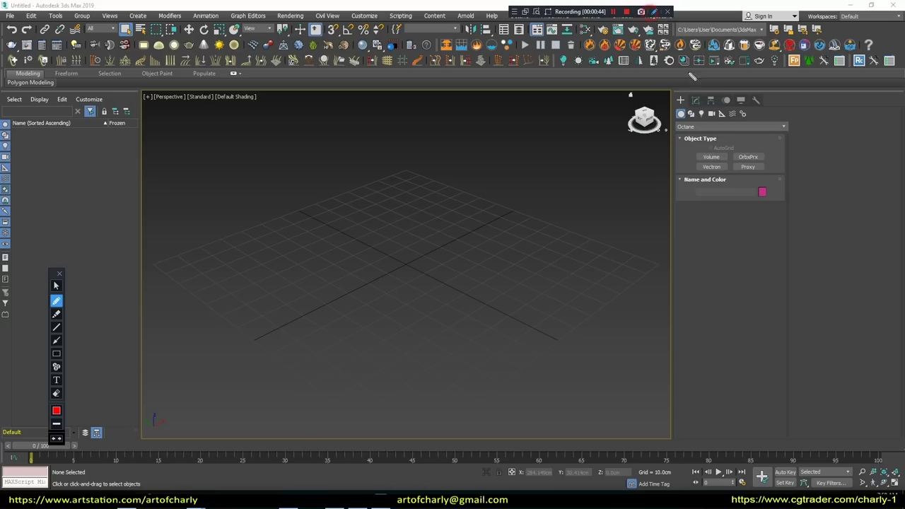
key(Escape)
click(749, 157)
click(405, 263)
Inspect OrbxProxy_001's parameters referencing interior.orbx in the Modify panel.
key(w)
mouse_move(400, 276)
alt+middle_down()
mouse_move(406, 263)
mouse_move(439, 281)
mouse_move(358, 290)
mouse_move(410, 285)
mouse_move(357, 275)
mouse_move(433, 283)
mouse_move(498, 304)
mouse_move(448, 272)
mouse_move(440, 319)
mouse_move(313, 304)
mouse_move(407, 327)
mouse_move(476, 305)
mouse_move(303, 328)
mouse_move(396, 325)
alt+middle_up()
scroll(432, 283, up, 3)
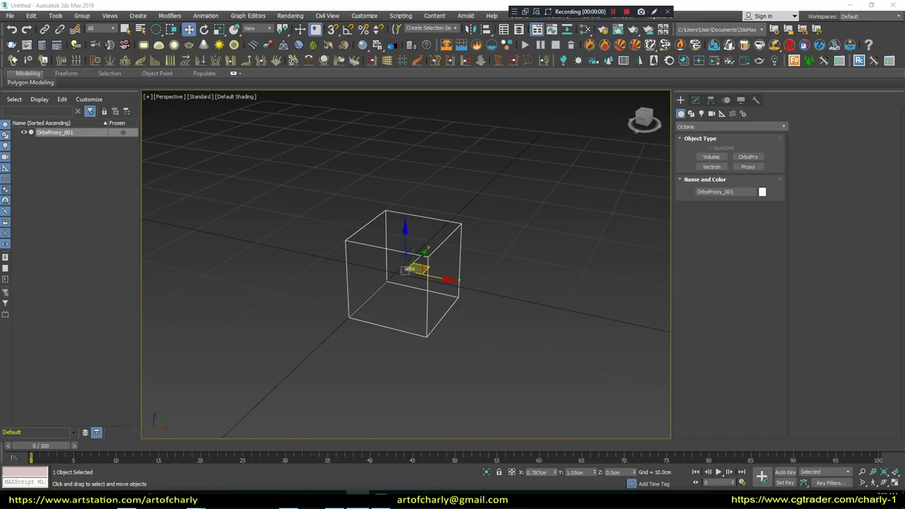
click(696, 100)
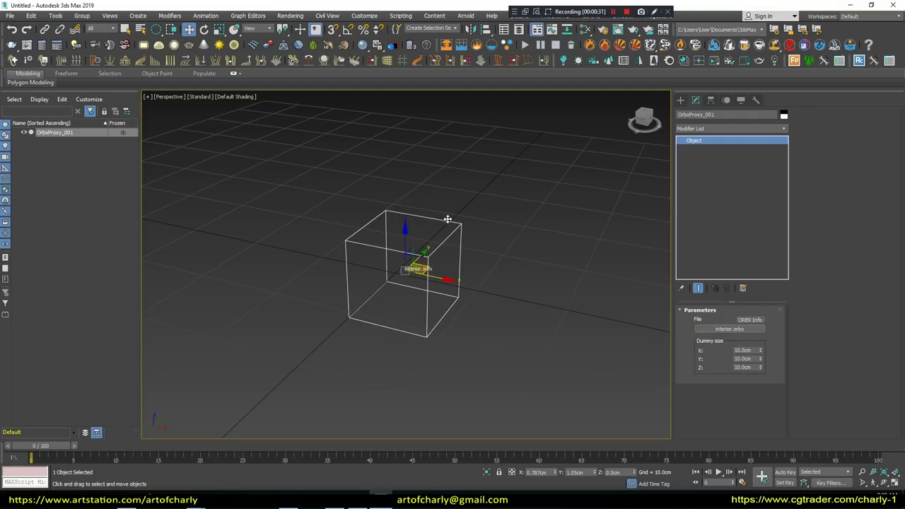
scroll(538, 141, down, 5)
scroll(657, 191, up, 5)
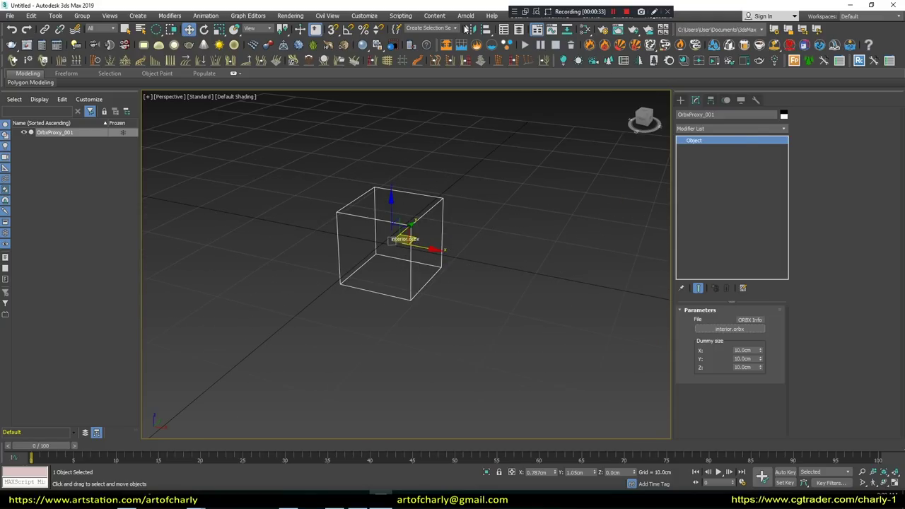
click(172, 135)
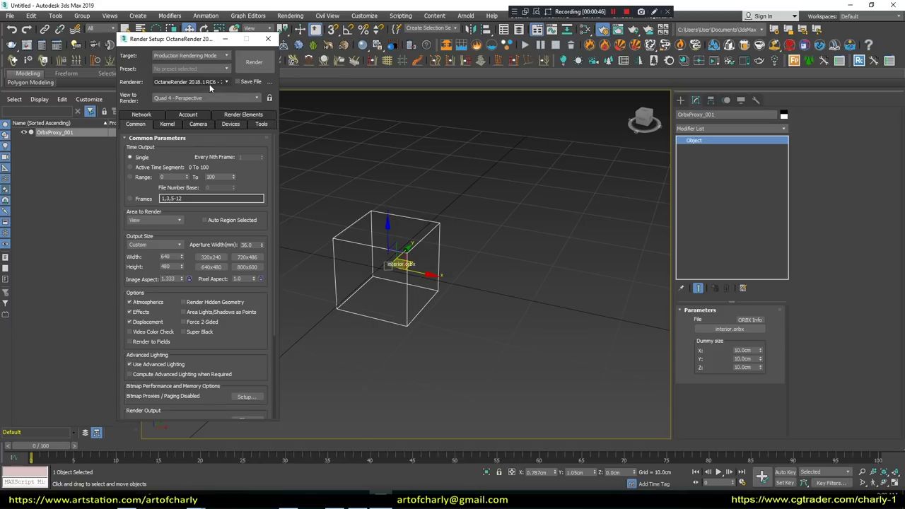
Open the live Octane viewport and orbit around the interior.orbx proxy to preview the room.
drag(220, 40, 278, 42)
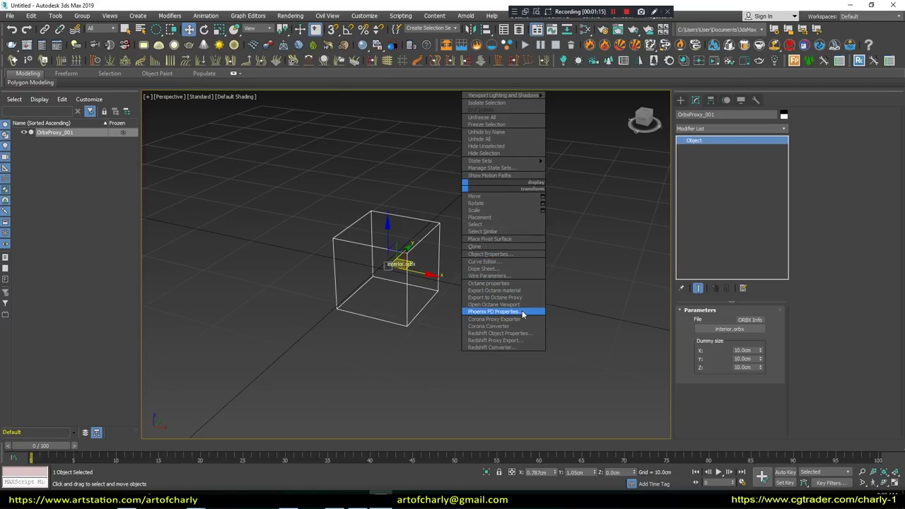
click(514, 305)
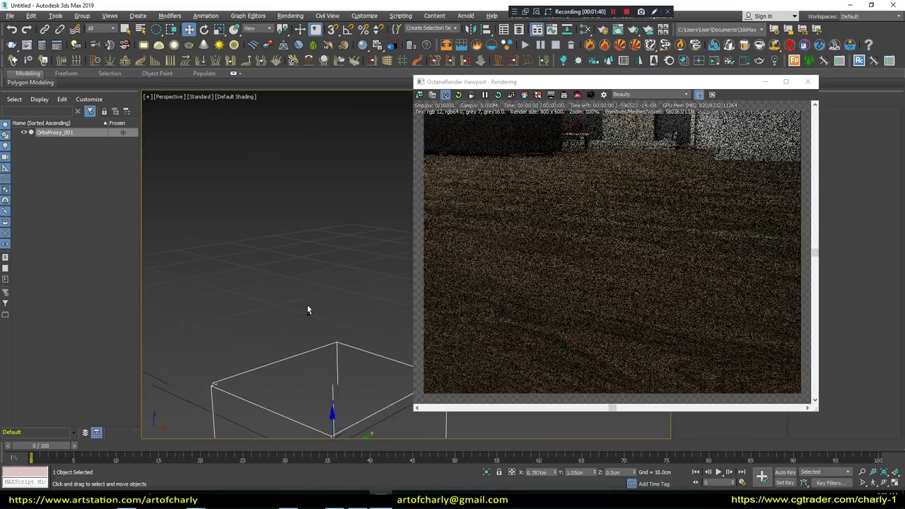
alt+middle_drag(290, 299, 324, 303)
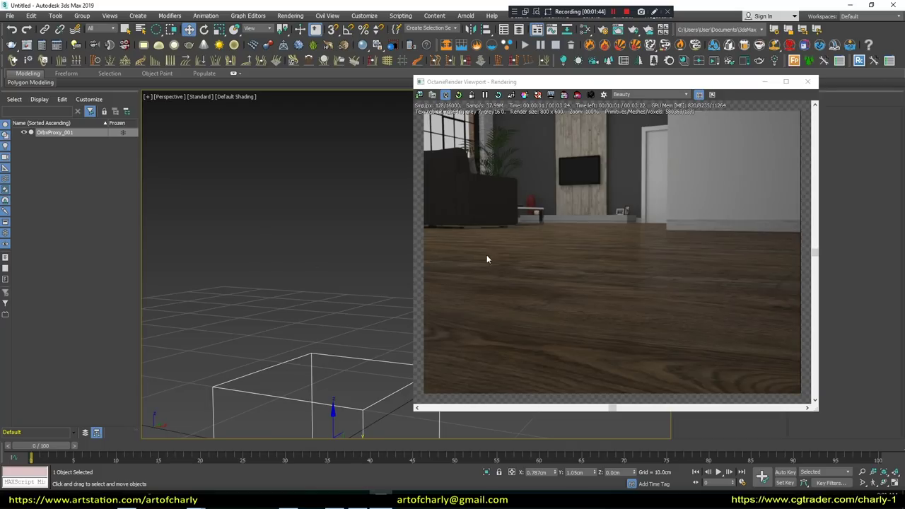
alt+middle_drag(263, 248, 264, 250)
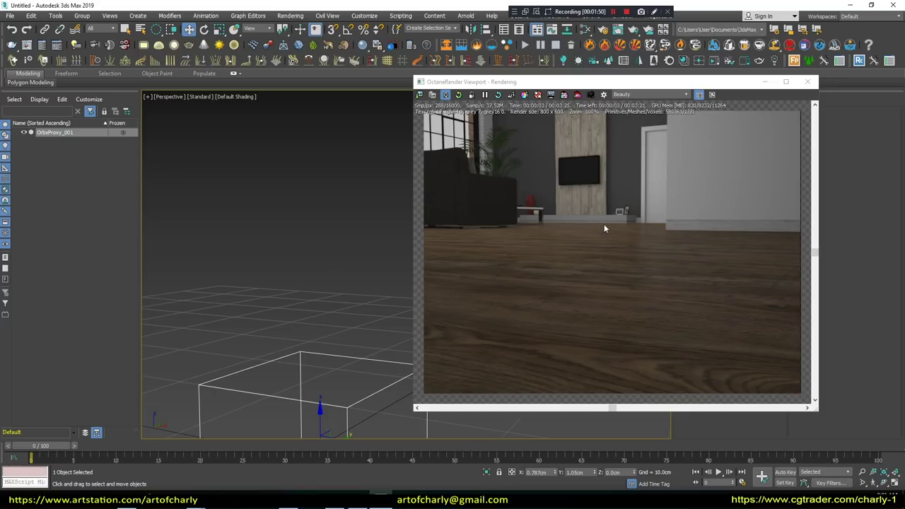
key(z)
middle_drag(321, 264, 306, 274)
scroll(304, 283, up, 2)
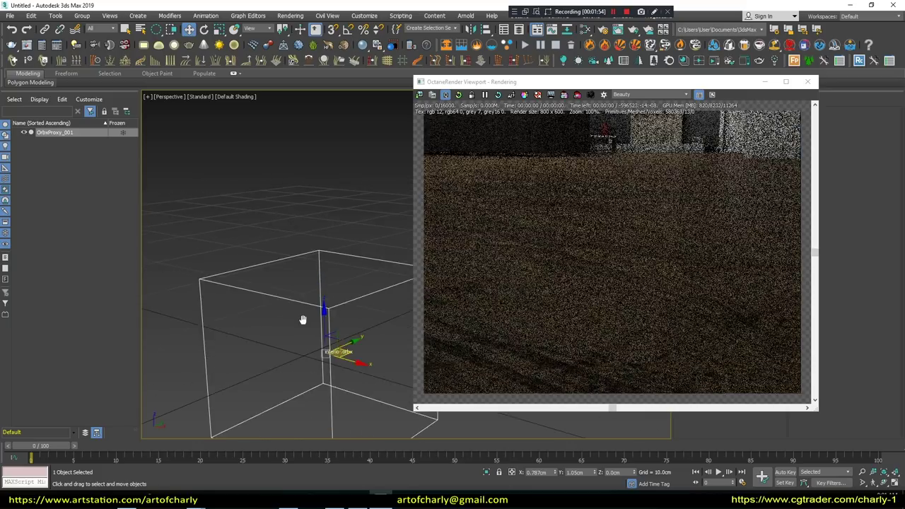
scroll(297, 291, up, 2)
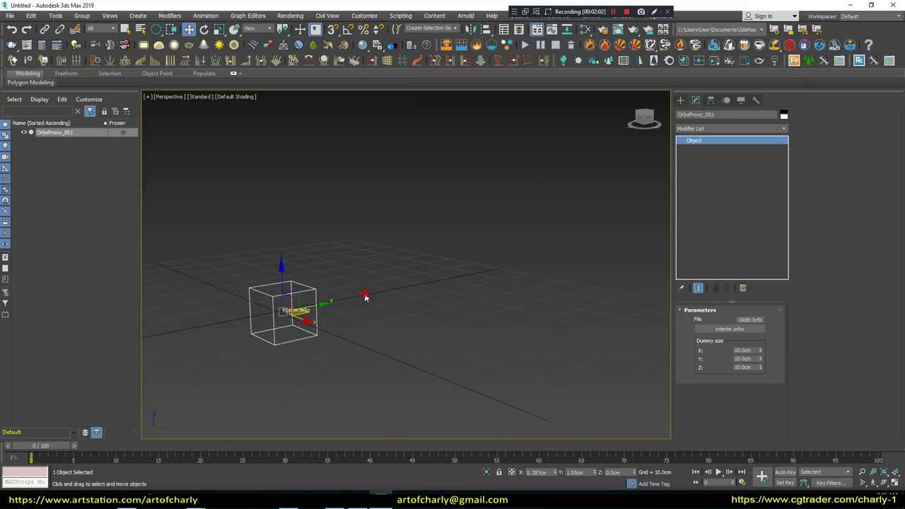
Select the proxy and set its dummy size to 300 × 300 × 5 cm.
click(314, 304)
mouse_move(351, 353)
alt+middle_down()
mouse_move(347, 258)
mouse_move(380, 271)
alt+middle_up()
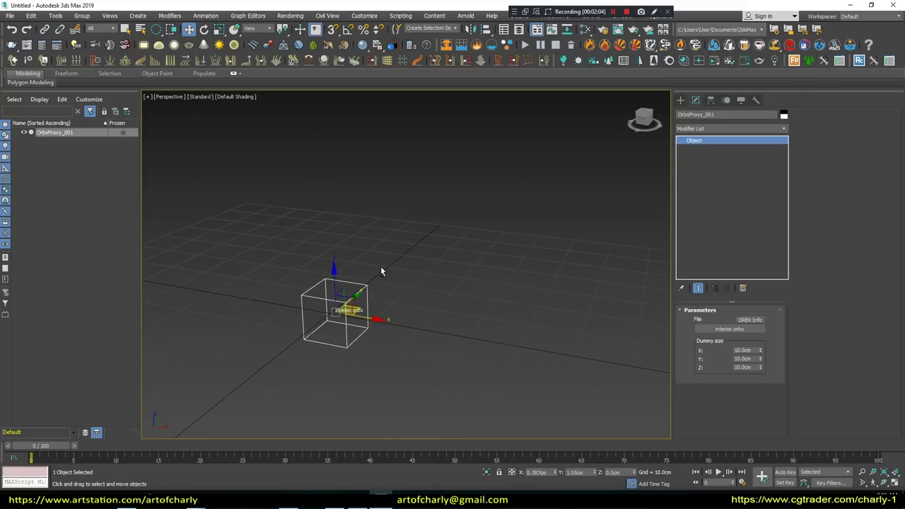
click(275, 277)
drag(275, 277, 466, 268)
key(Return)
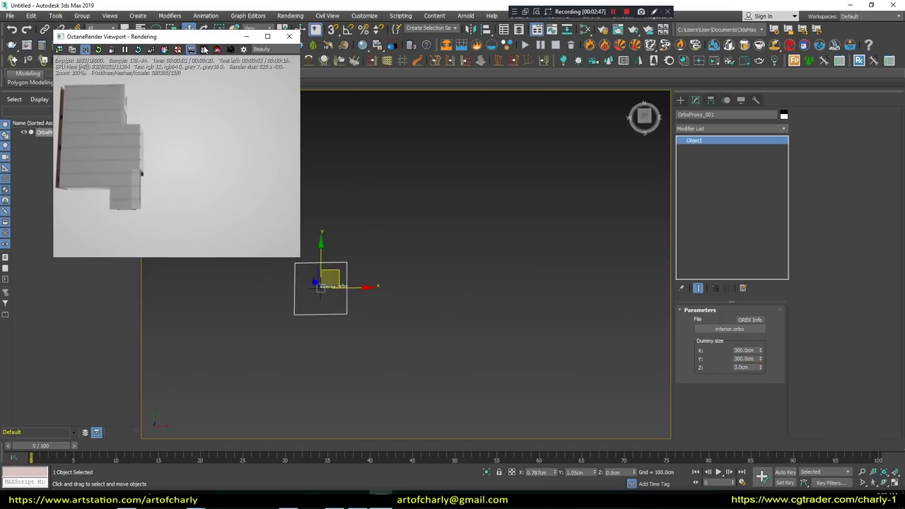
Enlarge the Octane render window and begin drawing a box beside the proxy.
click(654, 13)
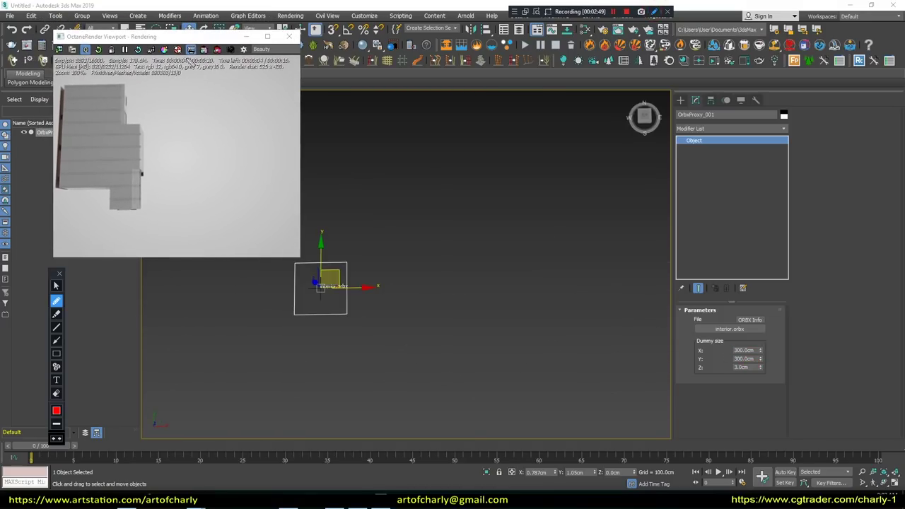
key(Escape)
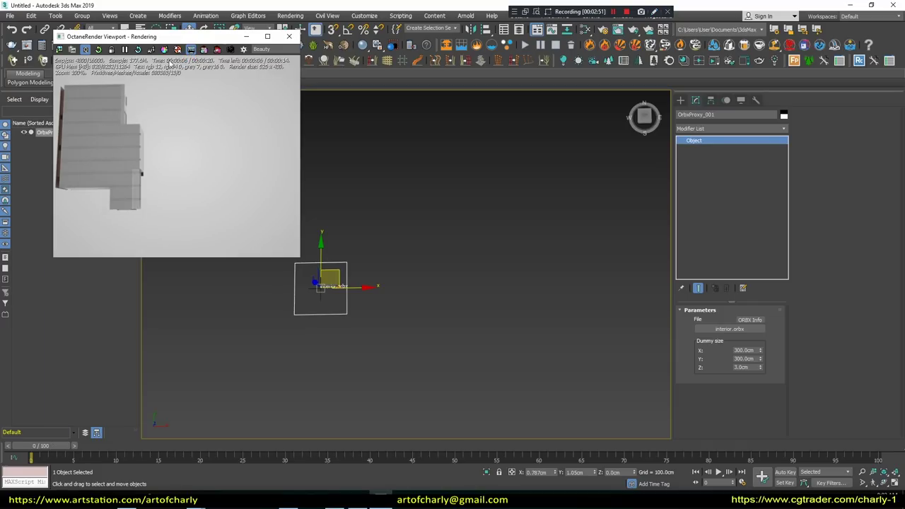
mouse_move(297, 258)
mouse_down()
mouse_move(495, 429)
mouse_move(233, 165)
mouse_up()
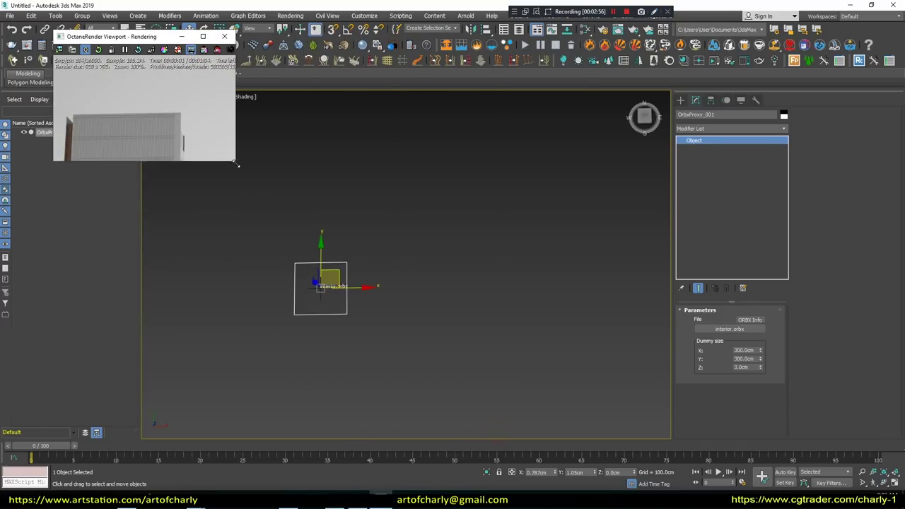
drag(141, 35, 134, 68)
click(680, 99)
Finish drawing Box001 and toggle its movable proxy setting in Octane object properties.
click(712, 157)
drag(373, 216, 403, 347)
click(403, 297)
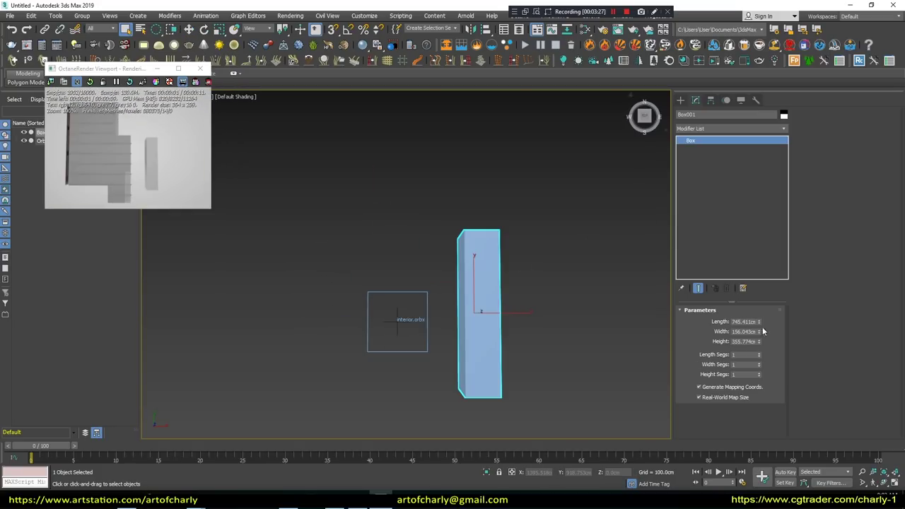
right_click(482, 212)
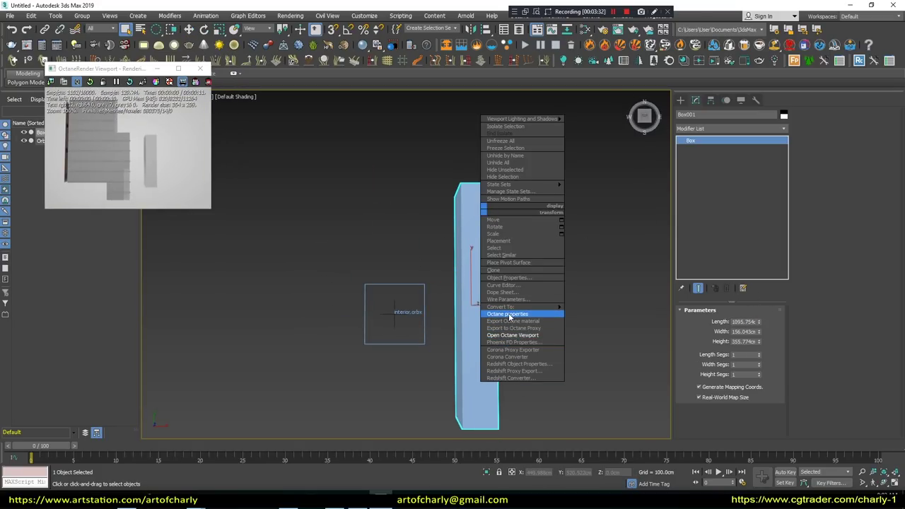
click(510, 314)
click(287, 71)
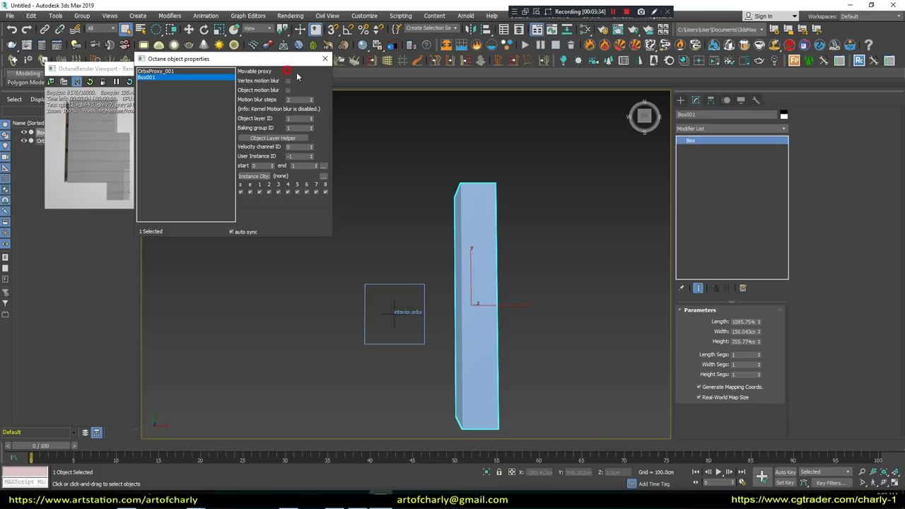
click(325, 59)
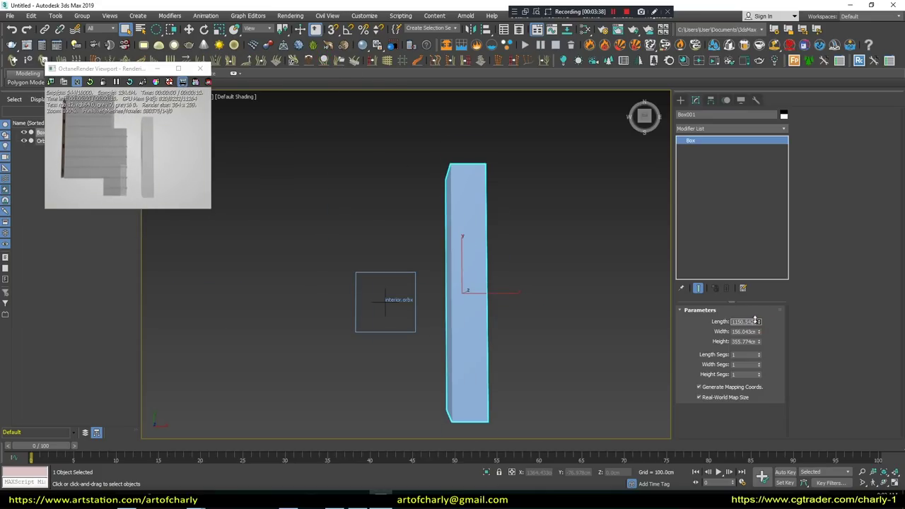
Stretch Box001's length, width and height to fit the room.
key(w)
mouse_move(760, 321)
mouse_down()
mouse_move(760, 311)
mouse_move(760, 342)
mouse_up()
key(p)
alt+middle_drag(459, 283, 342, 236)
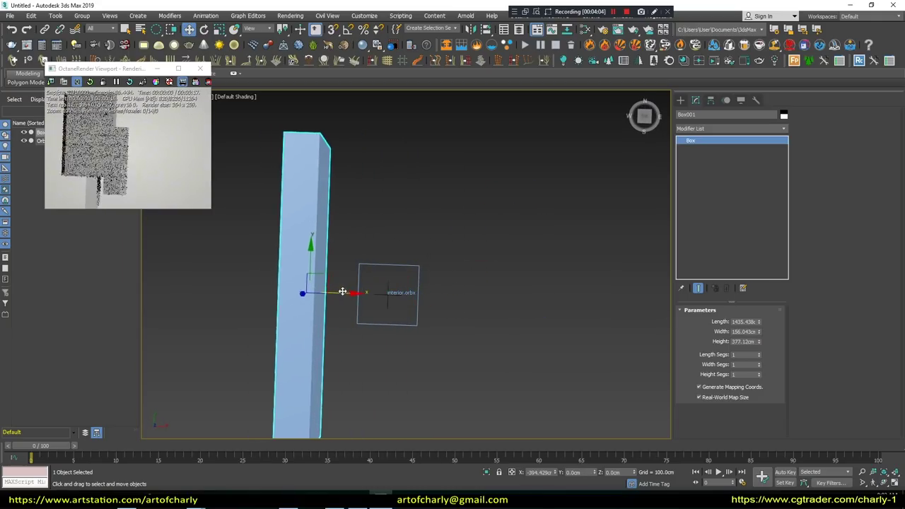
drag(760, 331, 760, 297)
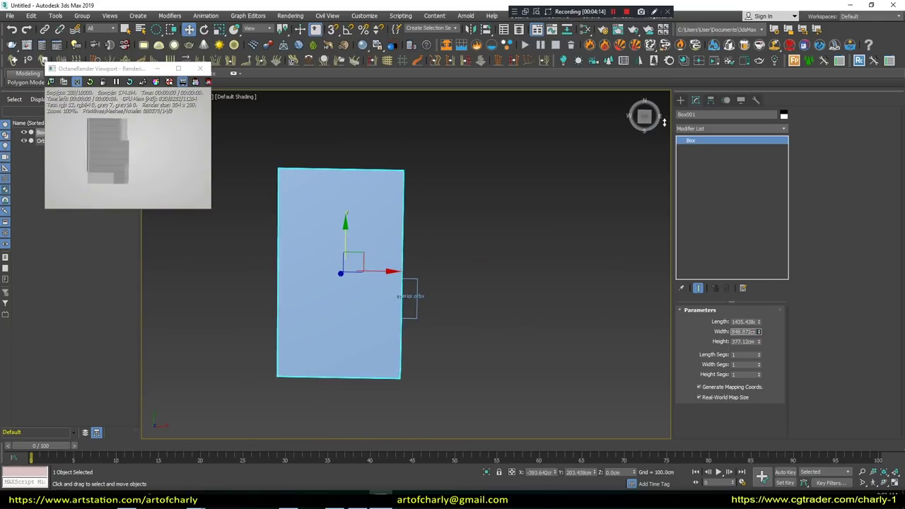
alt+middle_drag(452, 283, 467, 311)
Paste the box dimensions into the proxy's dummy X and Y sizes (848.872 and 1435.436 cm).
click(328, 366)
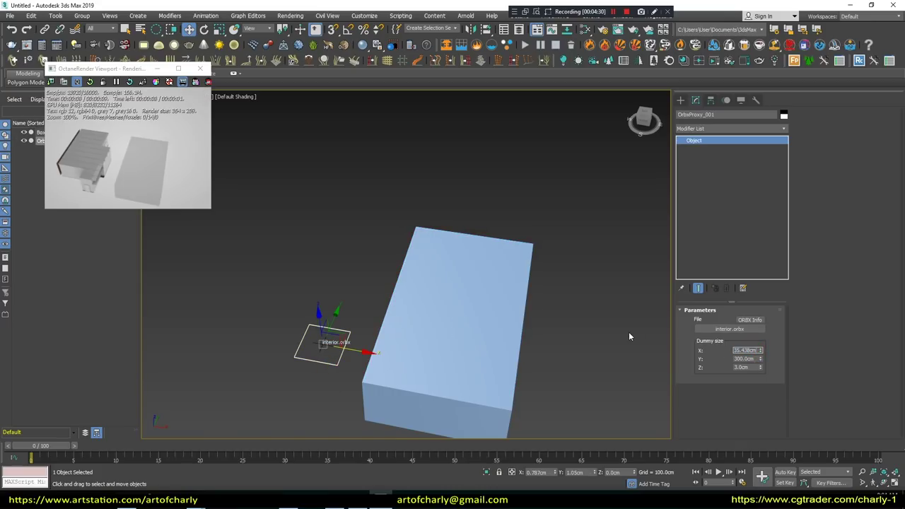
key(ctrl+v)
key(Return)
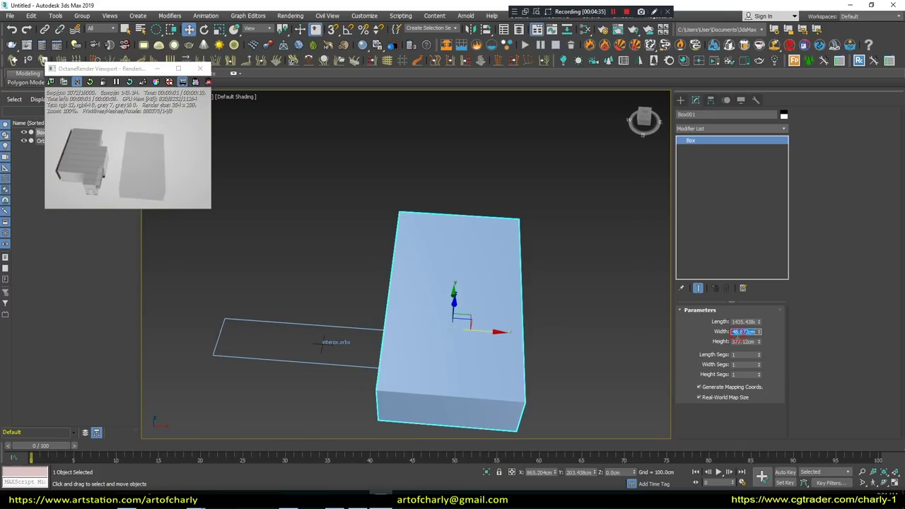
click(430, 304)
click(328, 347)
click(746, 359)
key(ctrl+v)
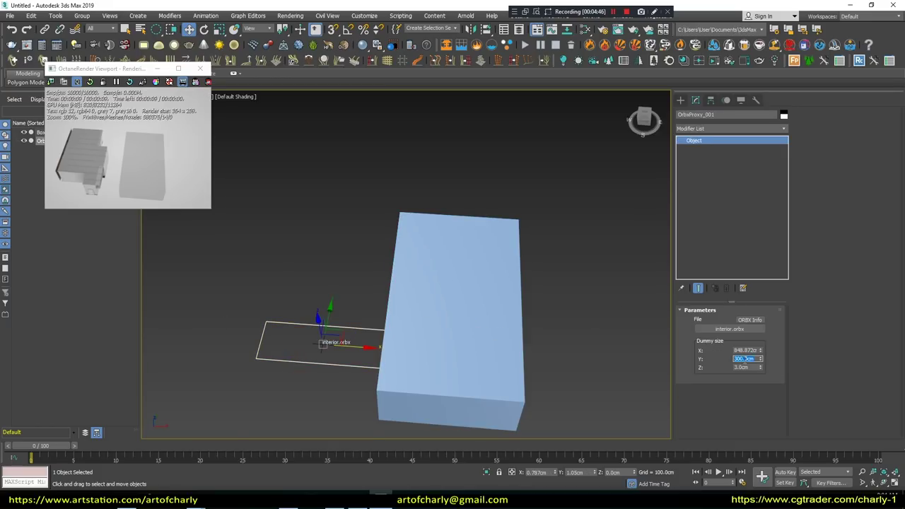
key(Return)
Copy the box height into the proxy's dummy Z size, 377.12 cm.
alt+middle_drag(332, 234, 431, 330)
click(449, 295)
double_click(749, 340)
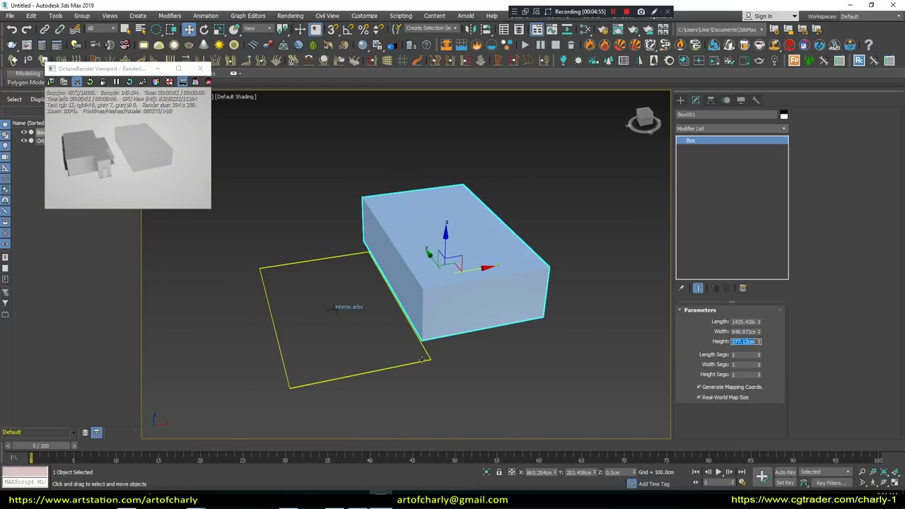
click(339, 382)
double_click(745, 367)
key(ctrl+v)
key(Return)
Delete the blue measuring box and reselect the proxy to view it from above.
alt+middle_drag(418, 290, 436, 279)
click(436, 280)
key(Delete)
click(413, 257)
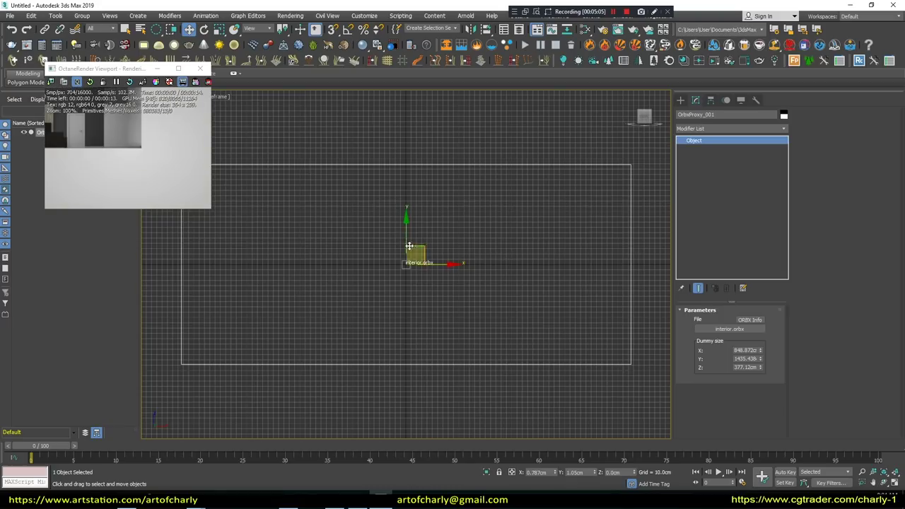
scroll(476, 291, up, 3)
alt+middle_drag(475, 291, 357, 281)
scroll(459, 290, down, 3)
scroll(439, 290, up, 3)
click(680, 99)
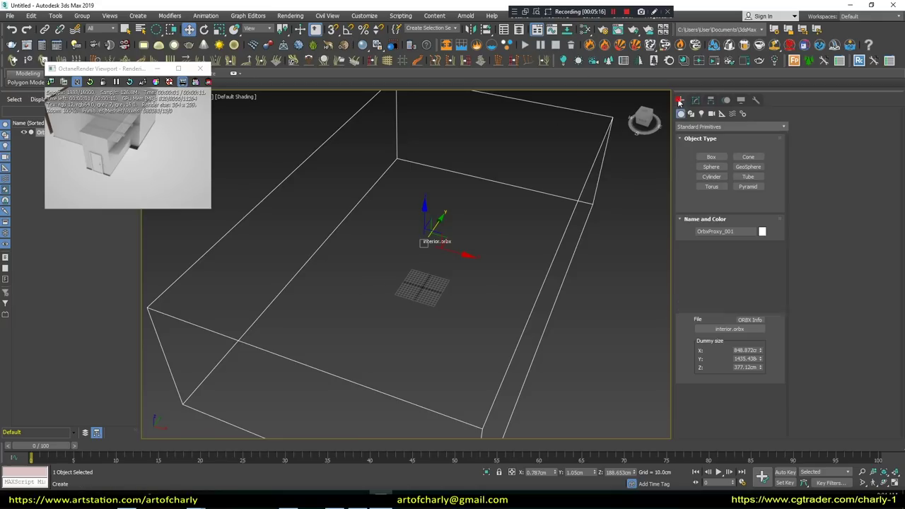
Drag out an Octane camera inside the room and look through it.
click(711, 114)
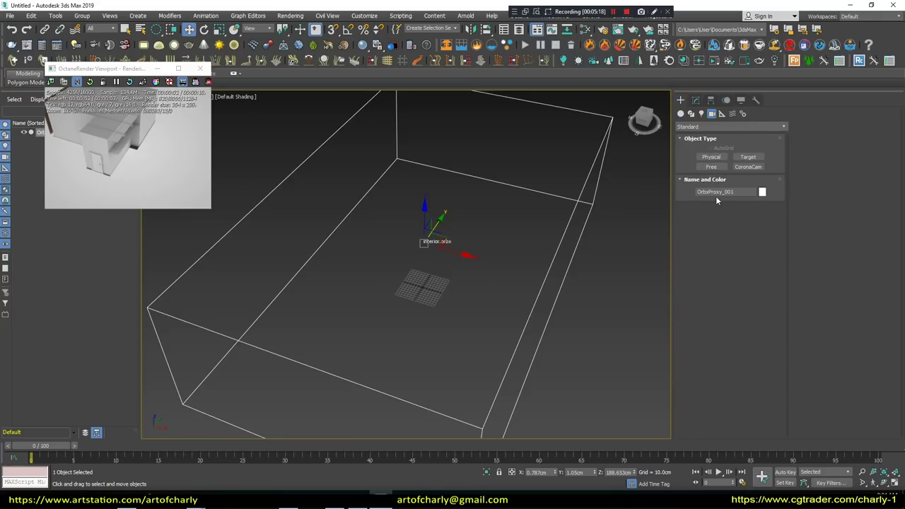
click(697, 127)
click(703, 149)
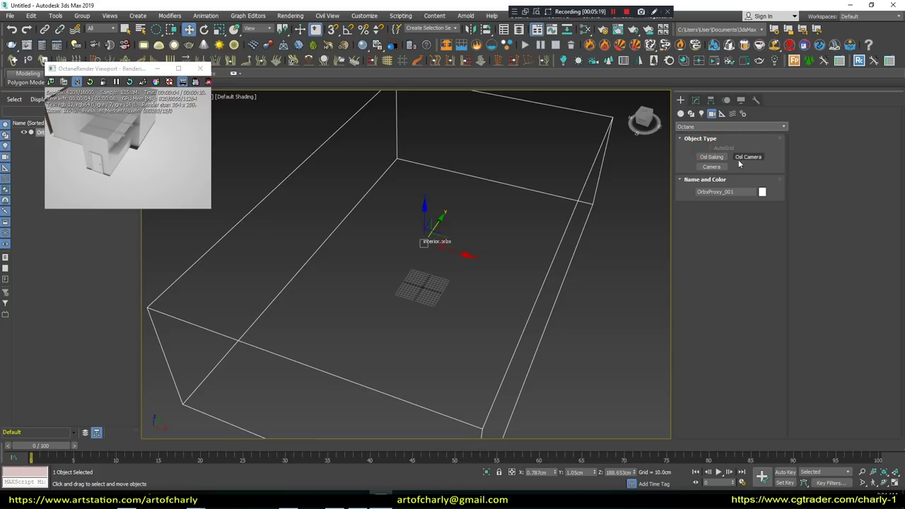
click(713, 167)
alt+middle_drag(467, 276, 481, 369)
drag(479, 369, 460, 299)
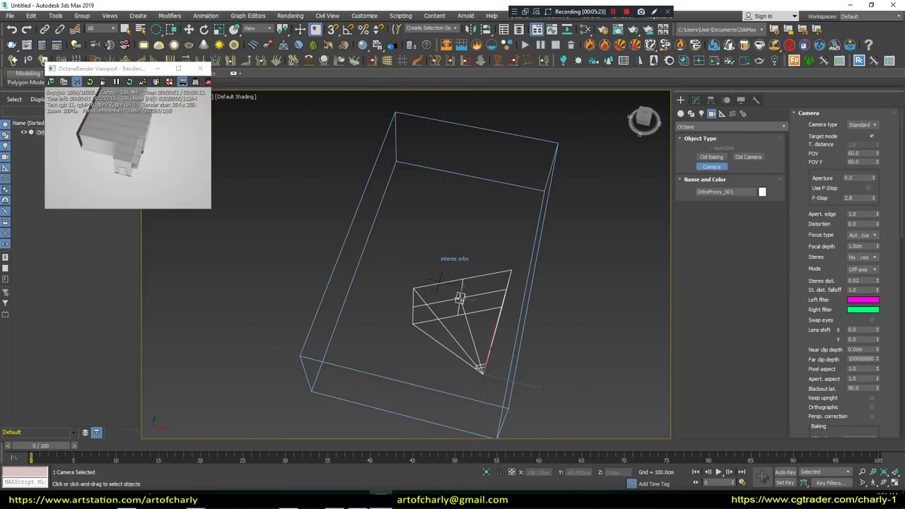
key(w)
key(c)
mouse_move(481, 242)
middle_down()
mouse_move(480, 325)
mouse_move(473, 285)
mouse_move(497, 287)
mouse_move(501, 303)
mouse_move(499, 202)
middle_up()
Reposition the Octane camera within the room from the top view.
key(t)
scroll(464, 237, down, 5)
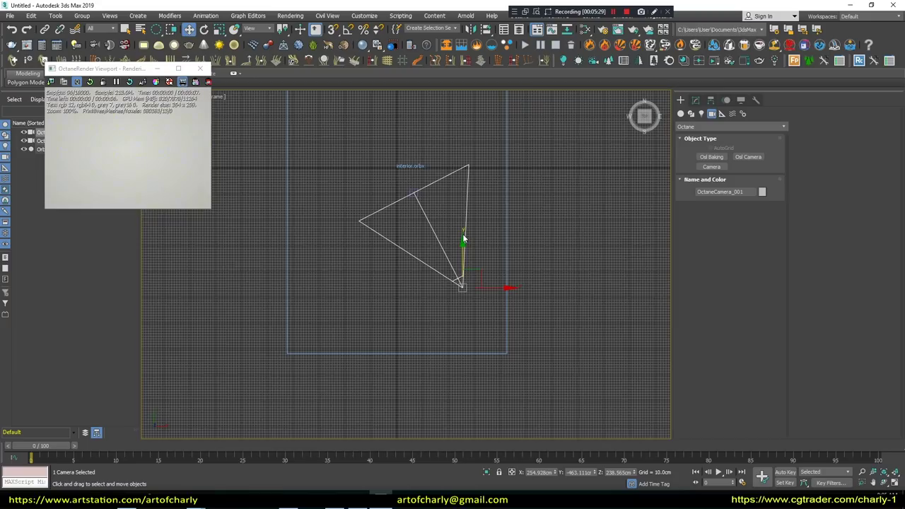
scroll(463, 244, down, 2)
middle_drag(467, 242, 457, 276)
scroll(458, 277, up, 4)
mouse_move(441, 290)
mouse_down()
mouse_move(440, 254)
mouse_move(434, 265)
mouse_move(460, 279)
mouse_up()
middle_drag(332, 177, 368, 220)
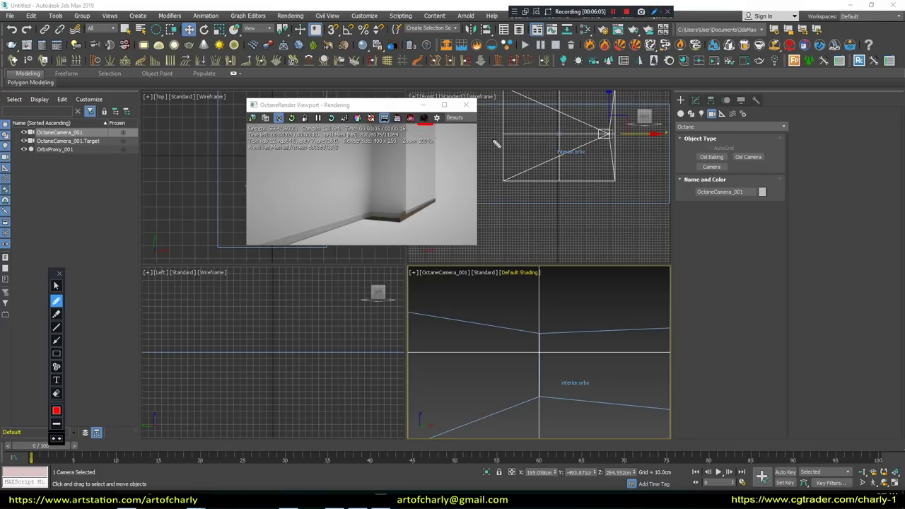
scroll(539, 185, down, 1)
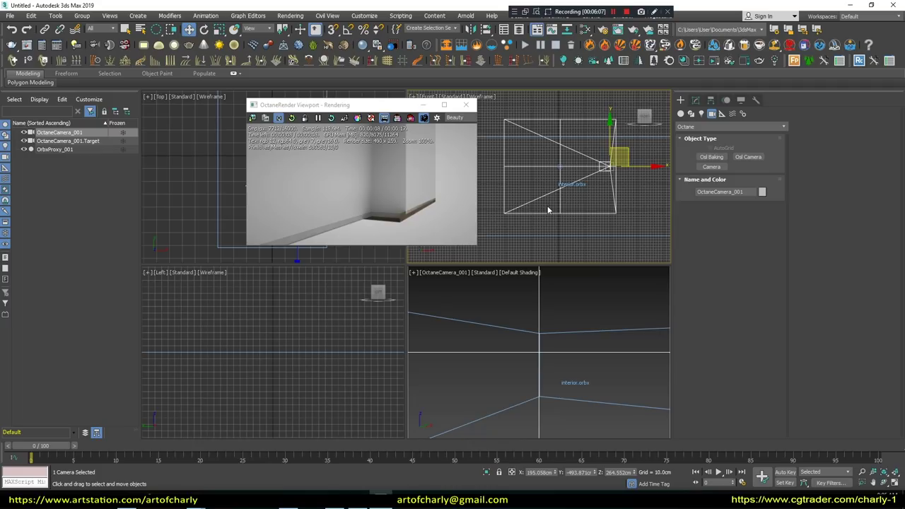
scroll(543, 195, down, 2)
scroll(548, 207, down, 1)
Select the camera and turn off its Target mode in Modify.
key(t)
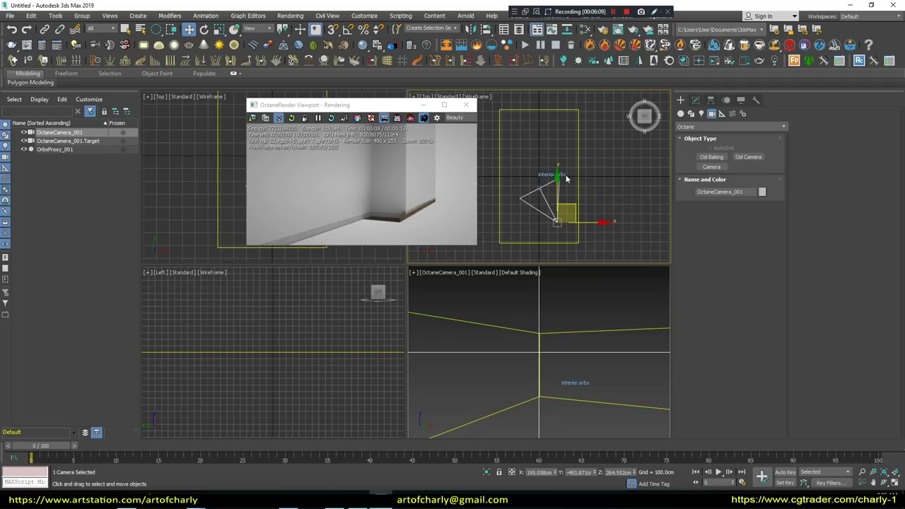
key(q)
key(w)
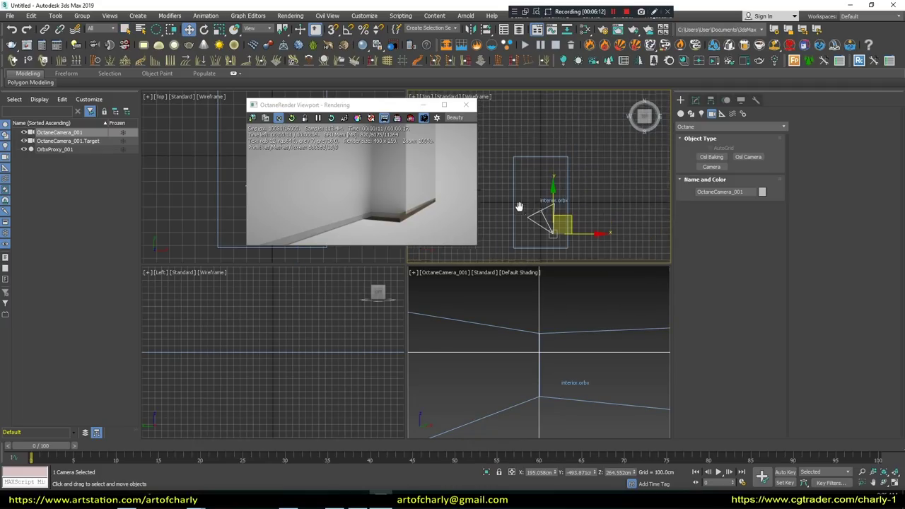
click(601, 205)
click(564, 235)
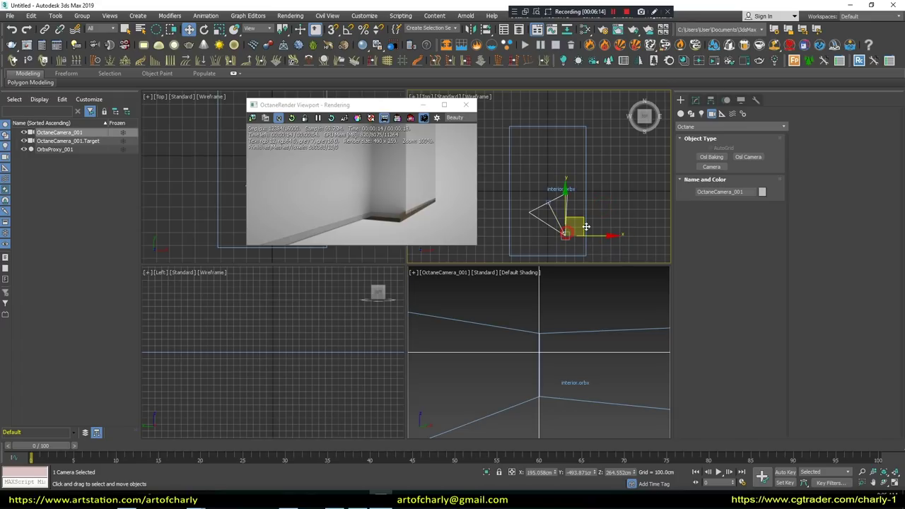
click(696, 100)
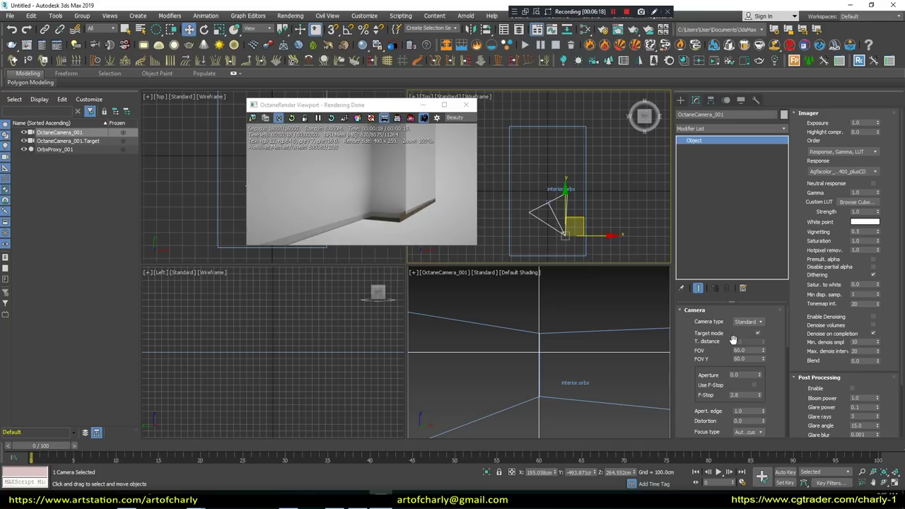
click(758, 334)
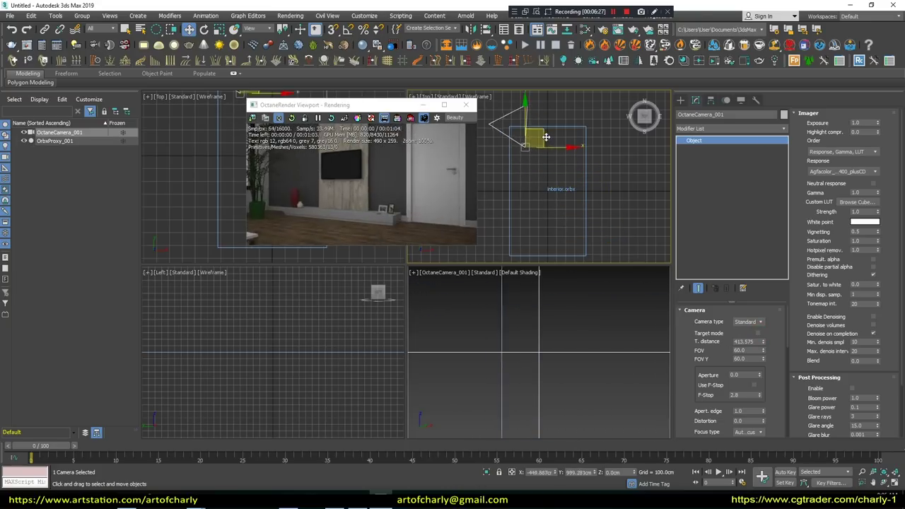
Enlarge the render window and rotate the camera about 30° toward the living room.
drag(305, 106, 122, 59)
drag(294, 199, 367, 295)
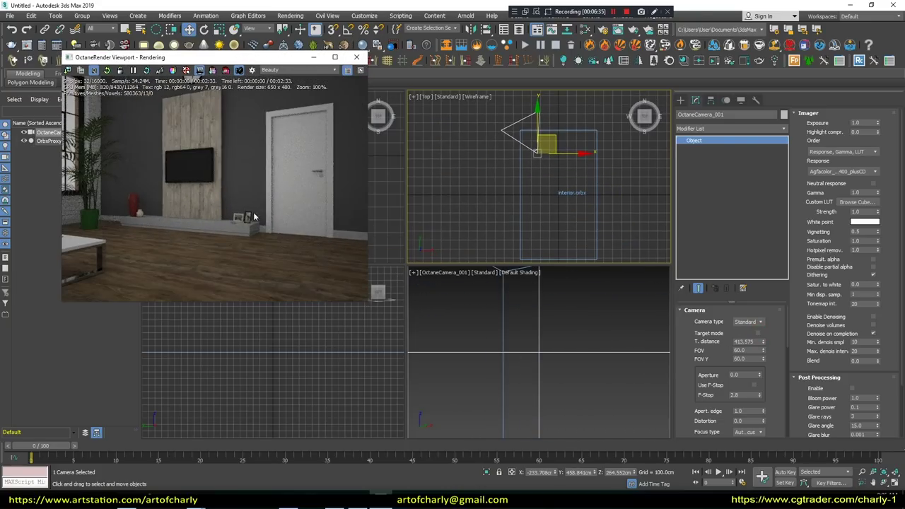
middle_drag(524, 187, 537, 194)
key(e)
drag(571, 124, 527, 125)
key(q)
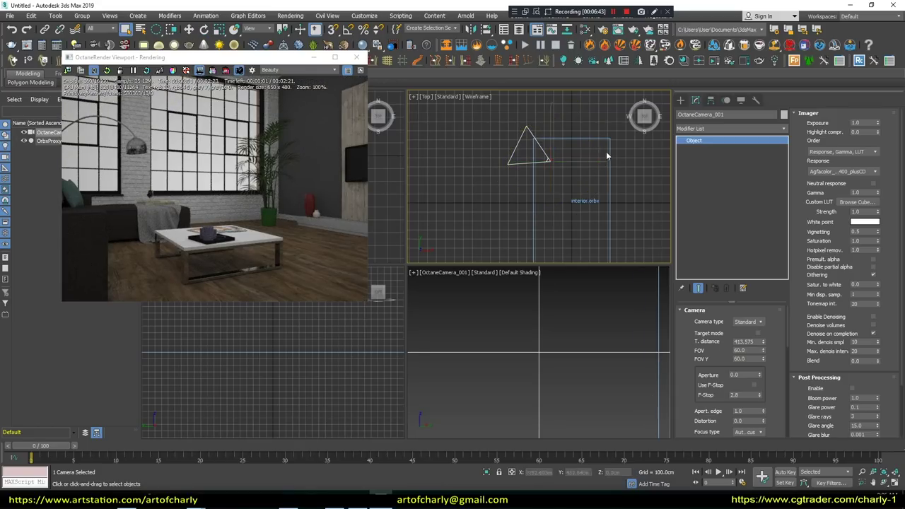
Bring up the light types on the Create panel.
scroll(510, 169, down, 2)
scroll(502, 163, down, 3)
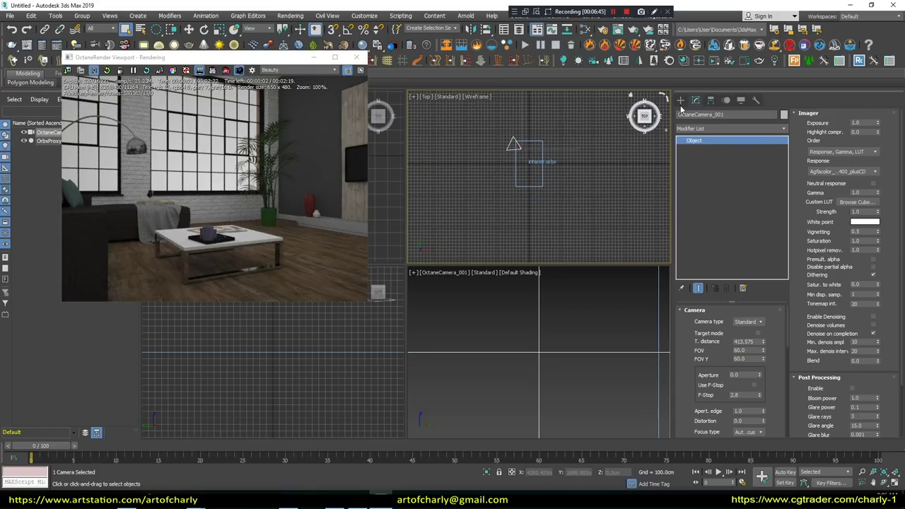
click(681, 100)
click(701, 113)
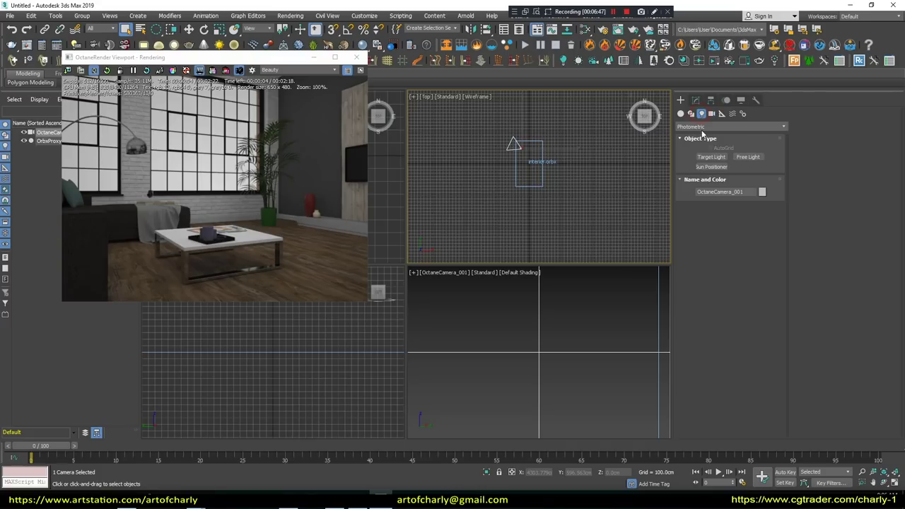
Add an Octane daylight, drawing it in the top view.
click(706, 128)
click(704, 126)
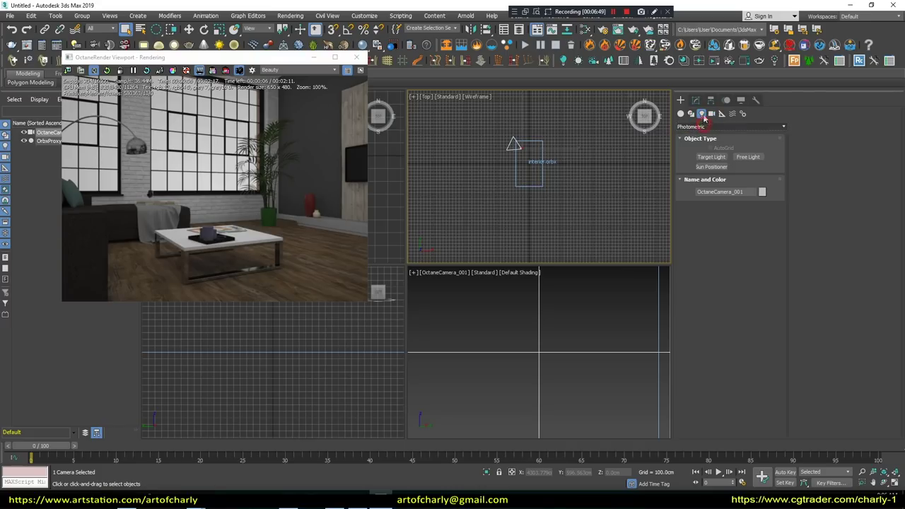
click(705, 127)
click(693, 162)
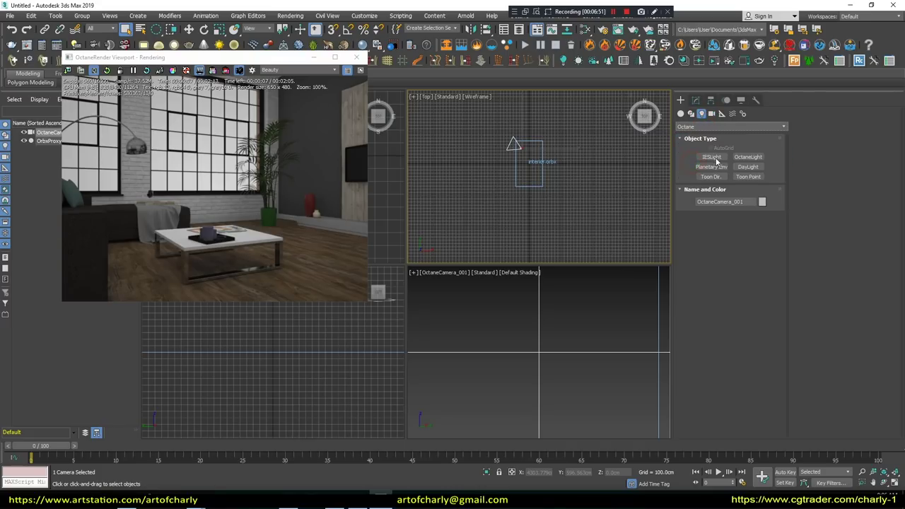
click(758, 168)
drag(470, 230, 531, 185)
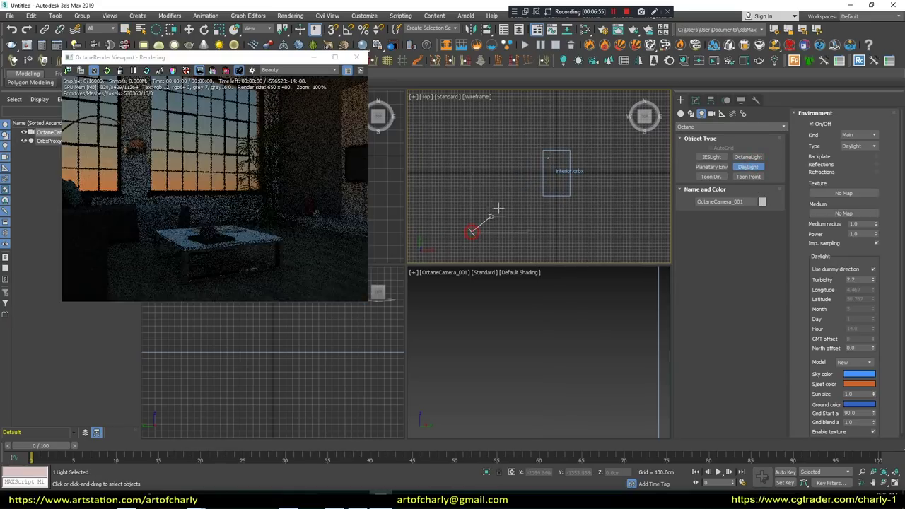
click(572, 219)
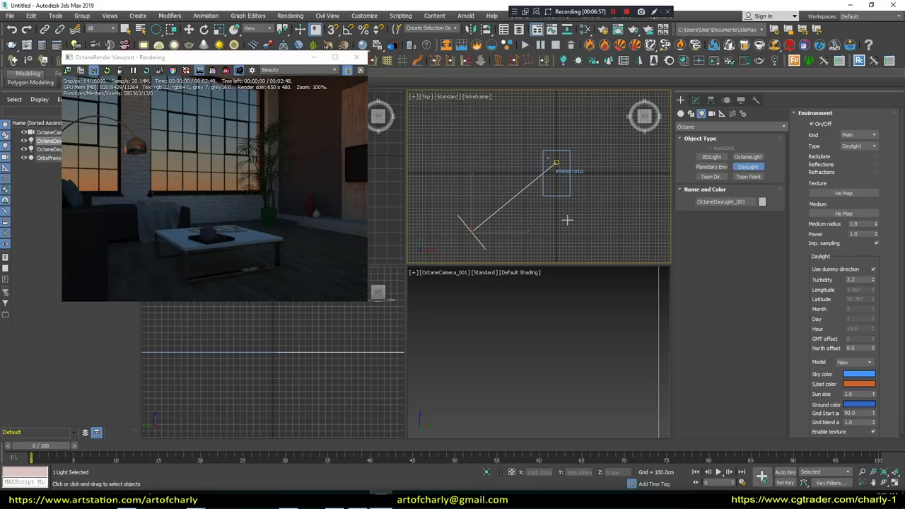
Raise the daylight high above the room, then switch the Front viewport to Top.
key(w)
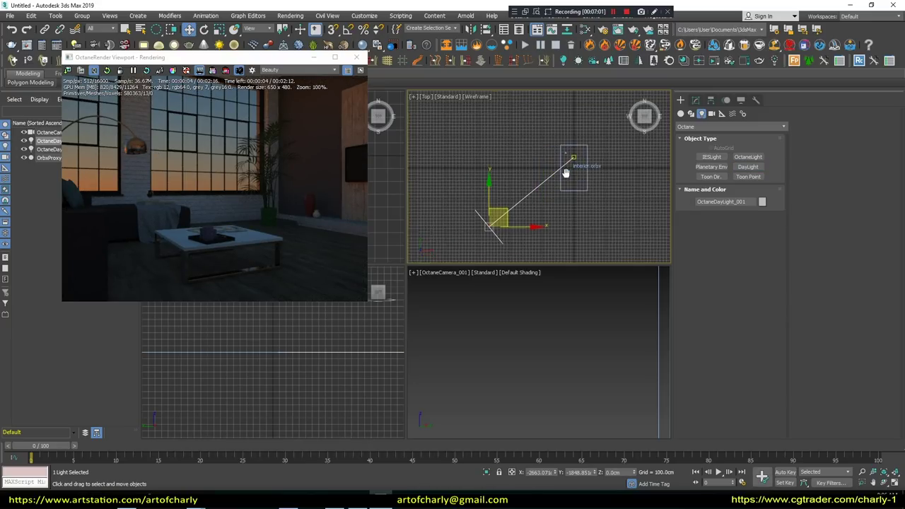
key(f)
scroll(524, 173, up, 3)
scroll(497, 161, down, 2)
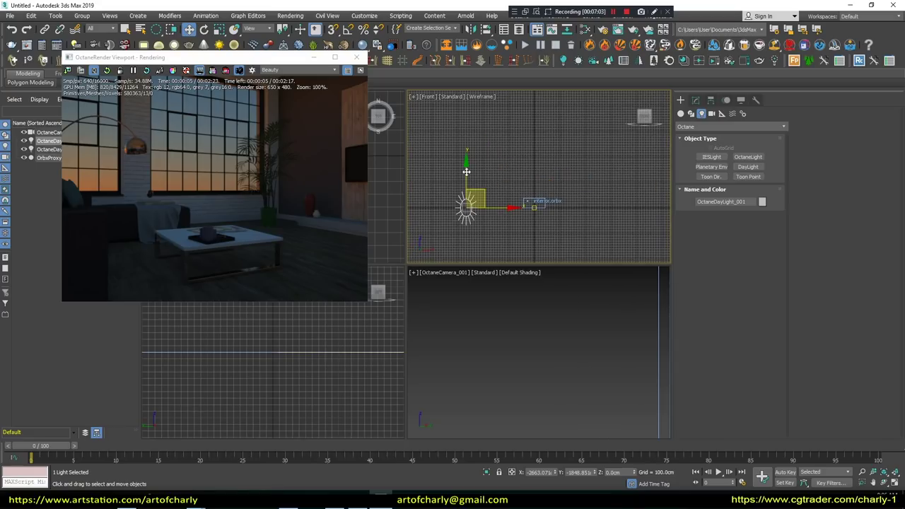
drag(461, 150, 461, 114)
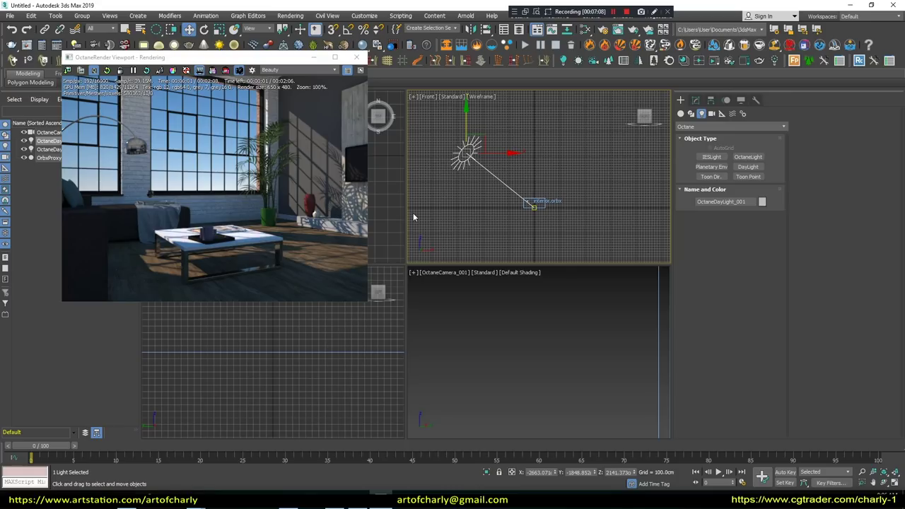
middle_drag(480, 196, 503, 205)
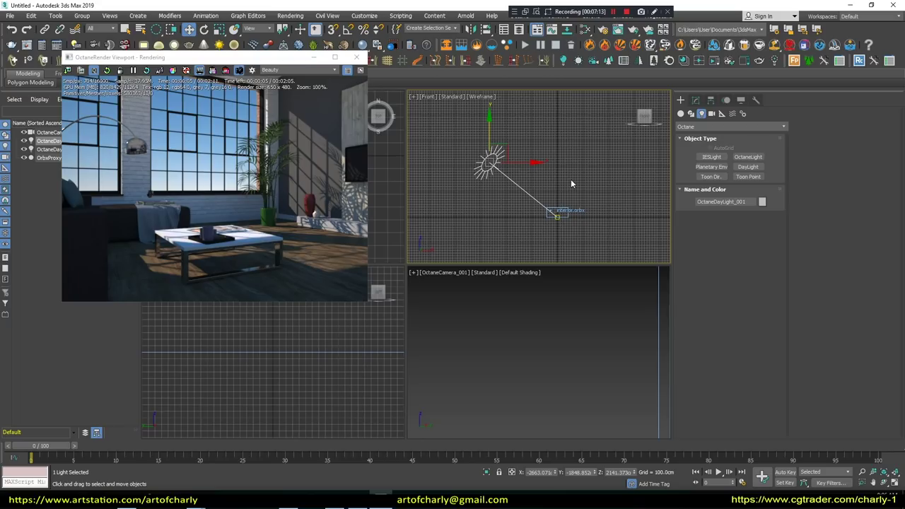
key(t)
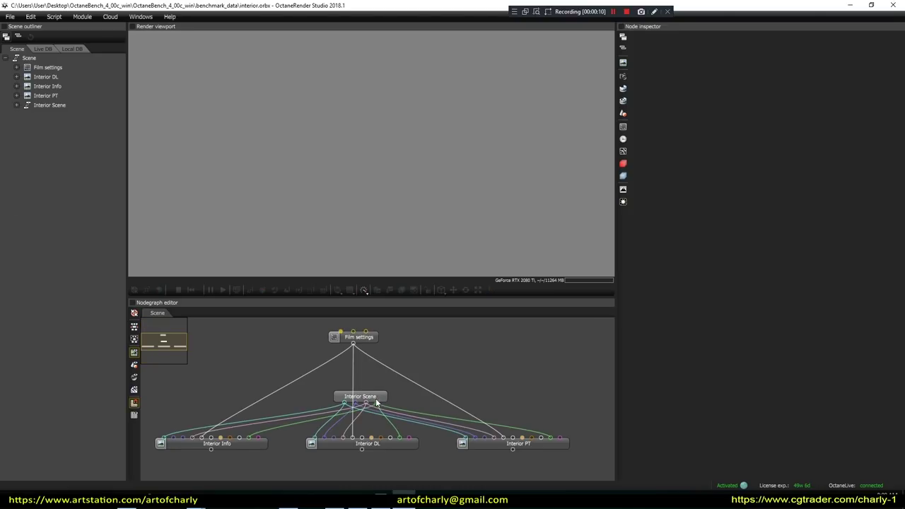
Load interior.orbx and open the Interior Scene node to reach the livingroom geometry.
click(368, 401)
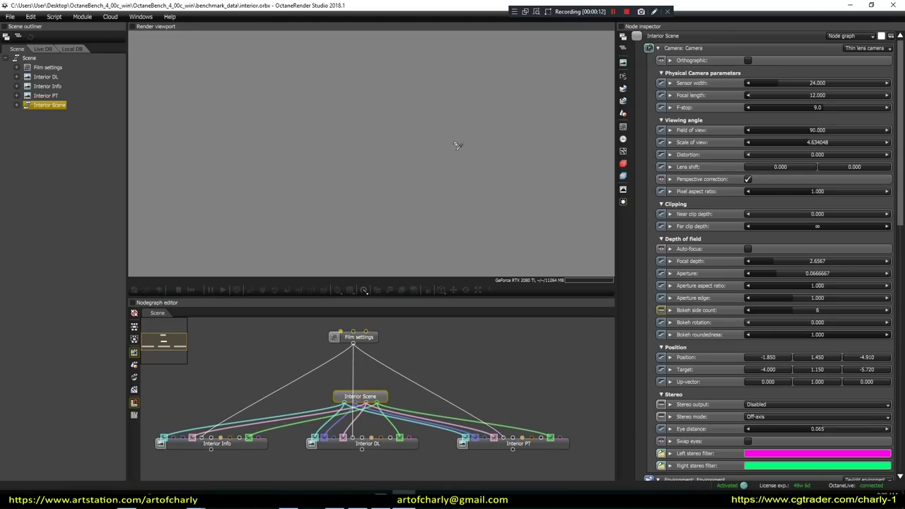
click(654, 11)
drag(385, 385, 394, 417)
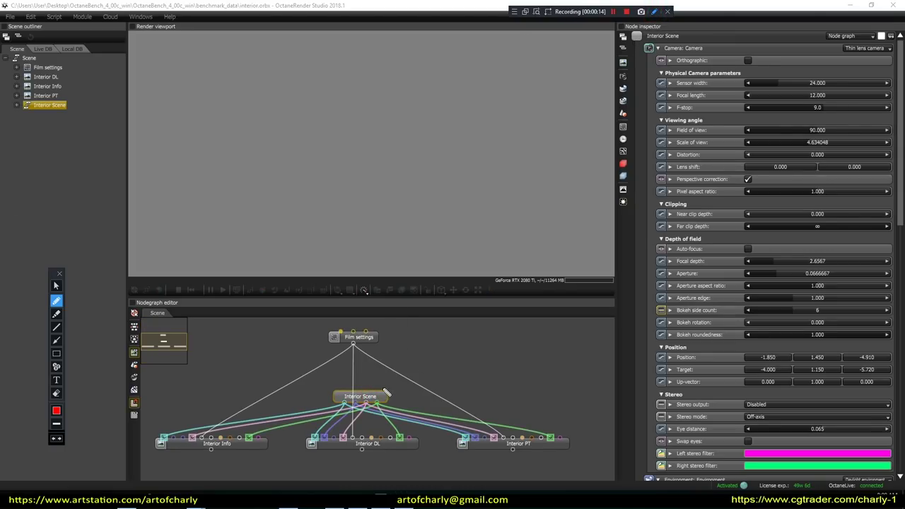
key(Escape)
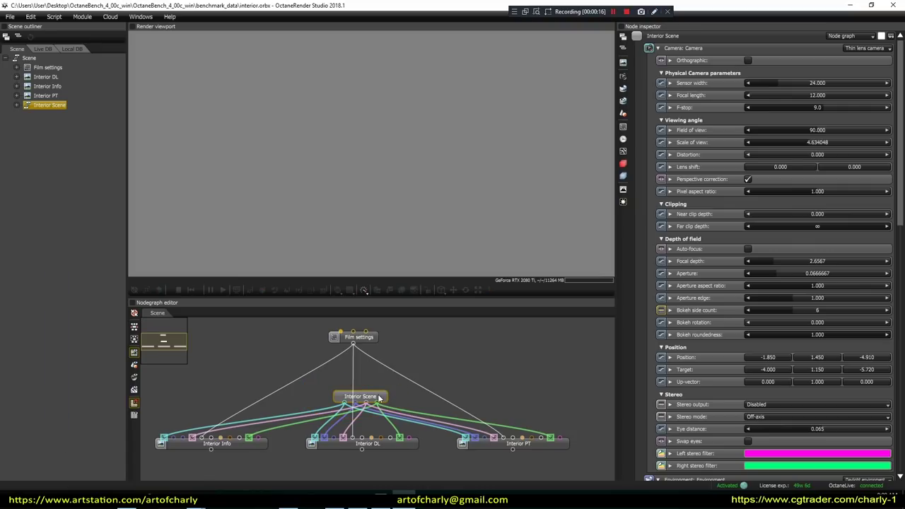
double_click(374, 399)
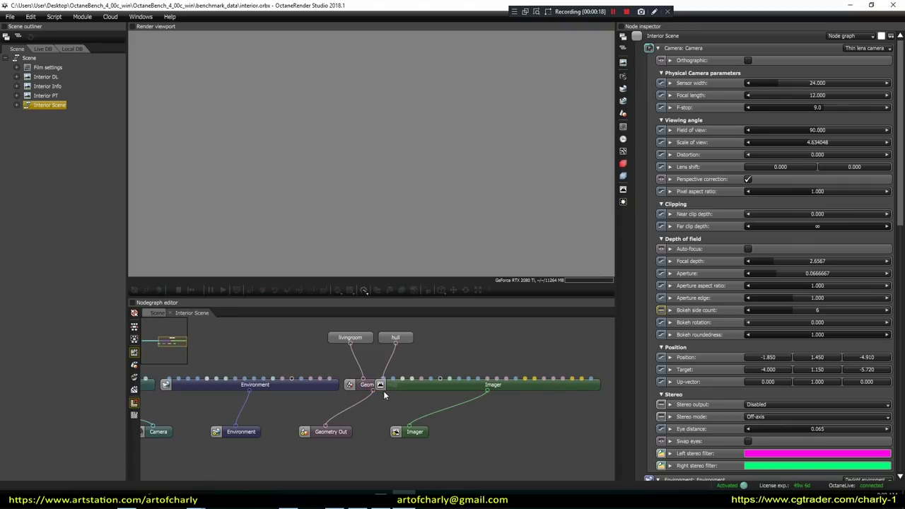
drag(439, 385, 496, 381)
double_click(350, 337)
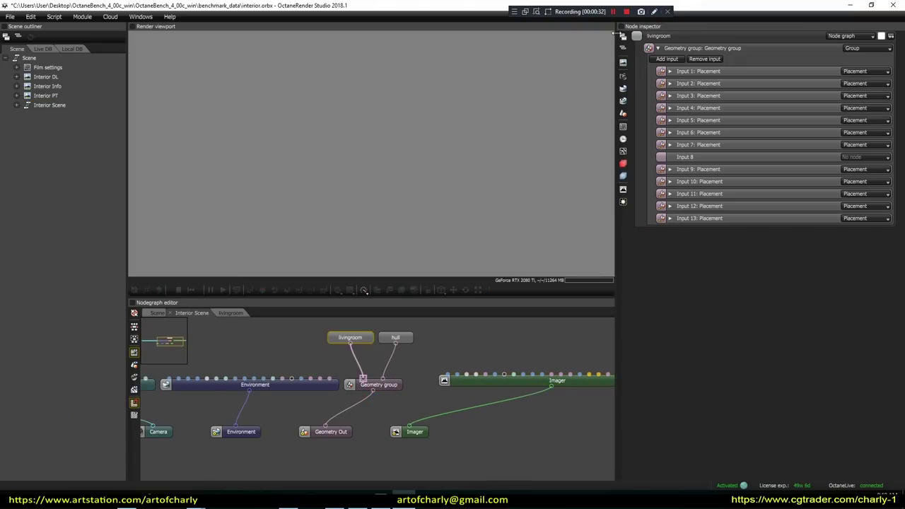
Inspect the livingroom group's Placement nodes, then return to the top level and render with Interior DL.
click(654, 12)
drag(372, 322, 365, 353)
key(Escape)
double_click(357, 339)
scroll(461, 441, down, 2)
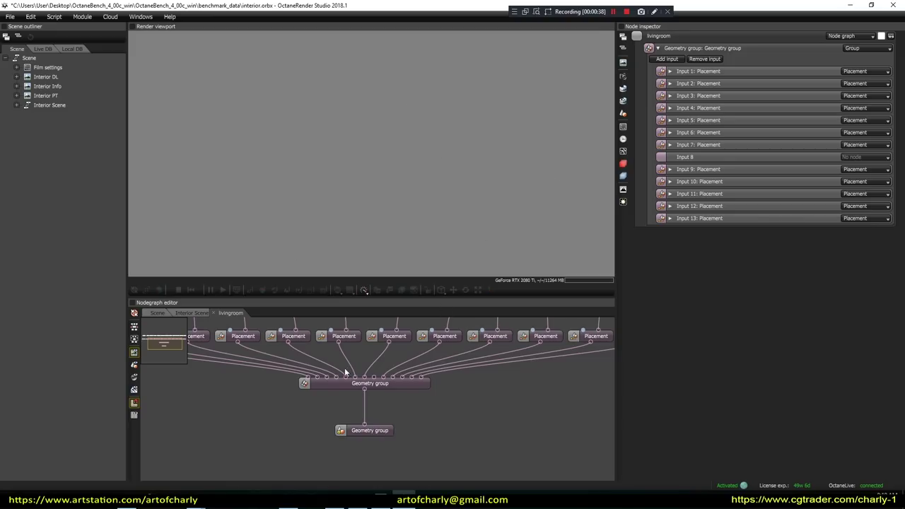
click(165, 323)
click(155, 314)
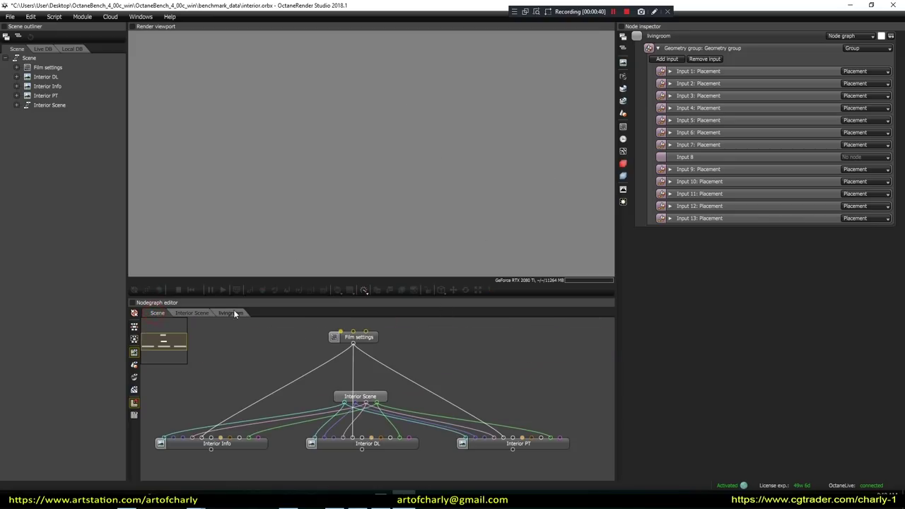
click(384, 447)
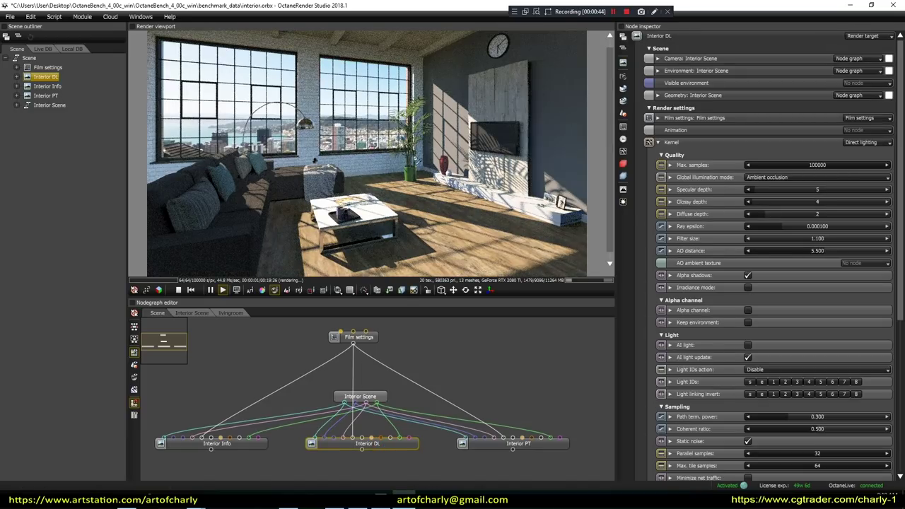
Re-enter the livingroom graph and select all its Placement nodes.
click(231, 313)
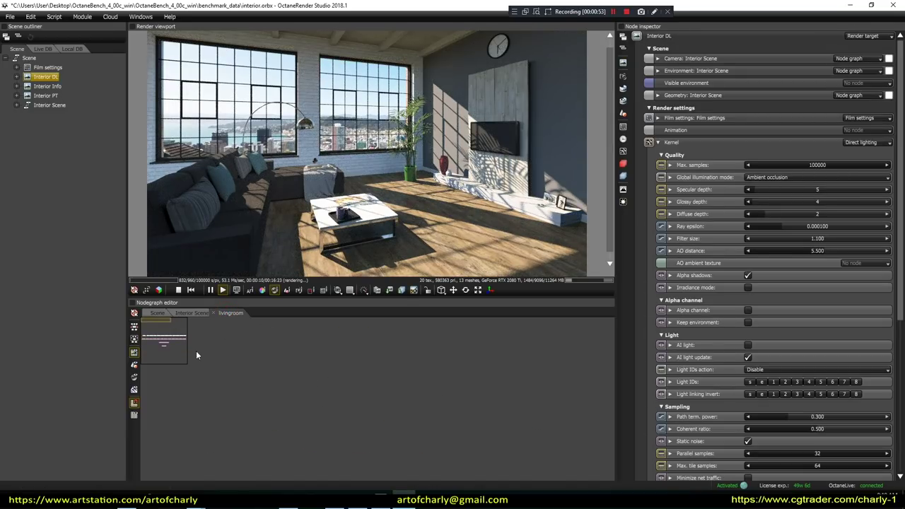
click(171, 344)
middle_drag(327, 340, 396, 346)
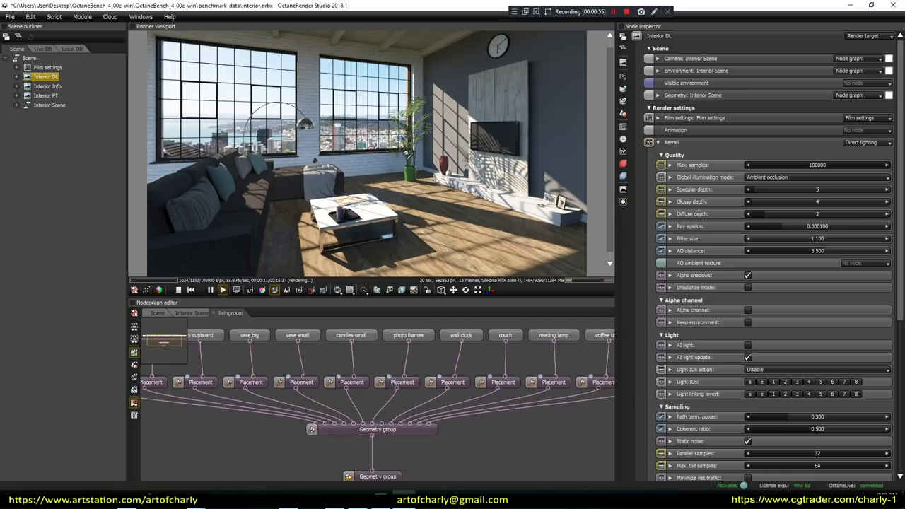
scroll(445, 319, down, 2)
drag(169, 364, 597, 385)
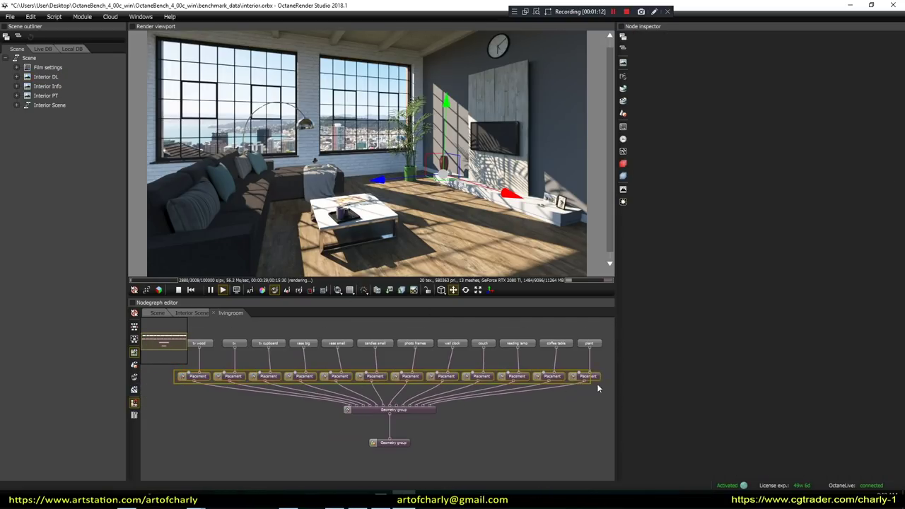
Move the plant before the coffee table, bring the table forward, and rotate the floor lamp.
drag(410, 180, 393, 201)
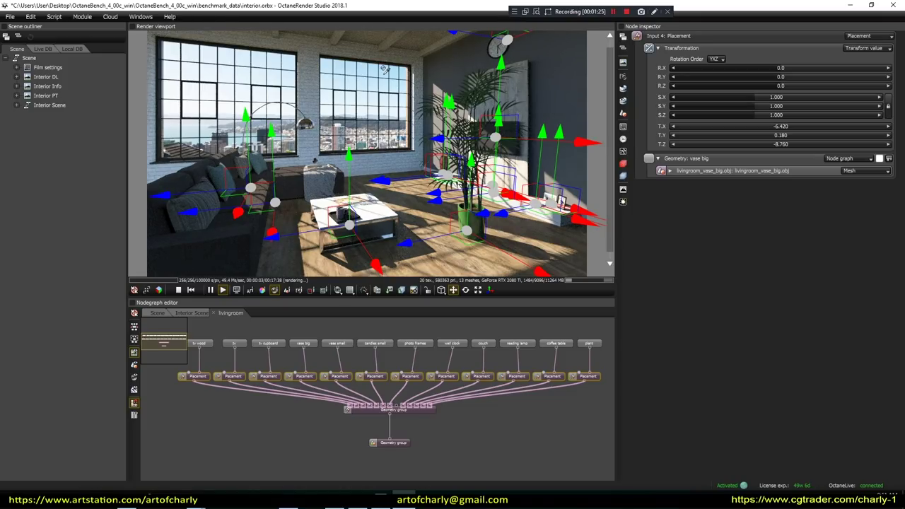
drag(372, 215, 423, 257)
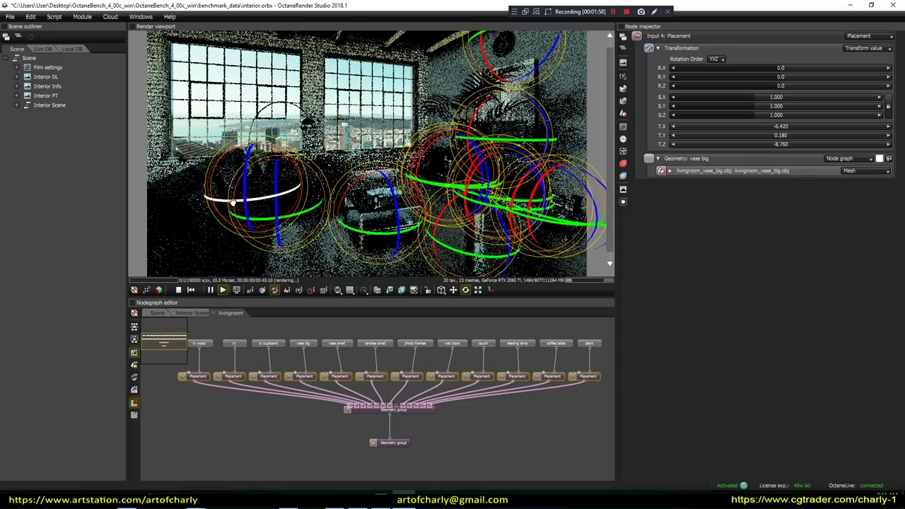
mouse_move(205, 199)
mouse_down()
mouse_move(269, 188)
mouse_move(177, 196)
mouse_move(202, 191)
mouse_move(185, 194)
mouse_up()
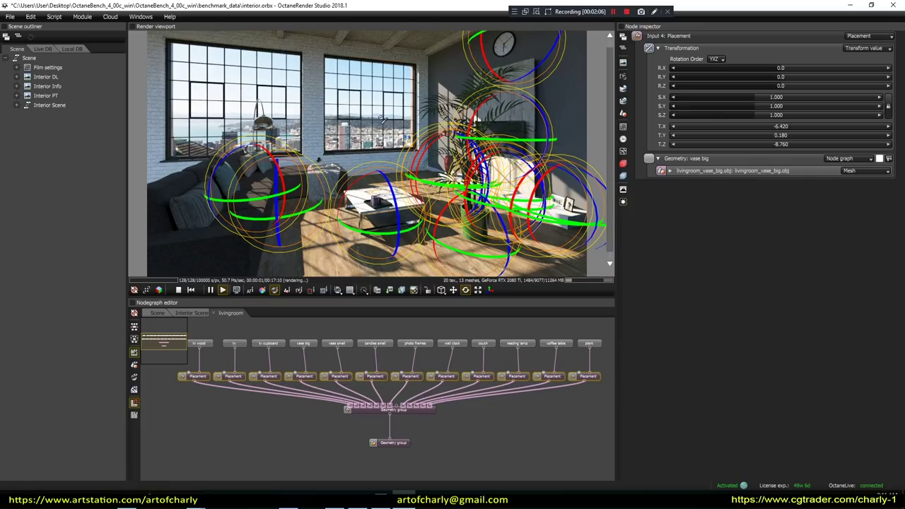
Save the rearranged scene over interior.orbx and select its proxy back in 3ds Max.
click(12, 17)
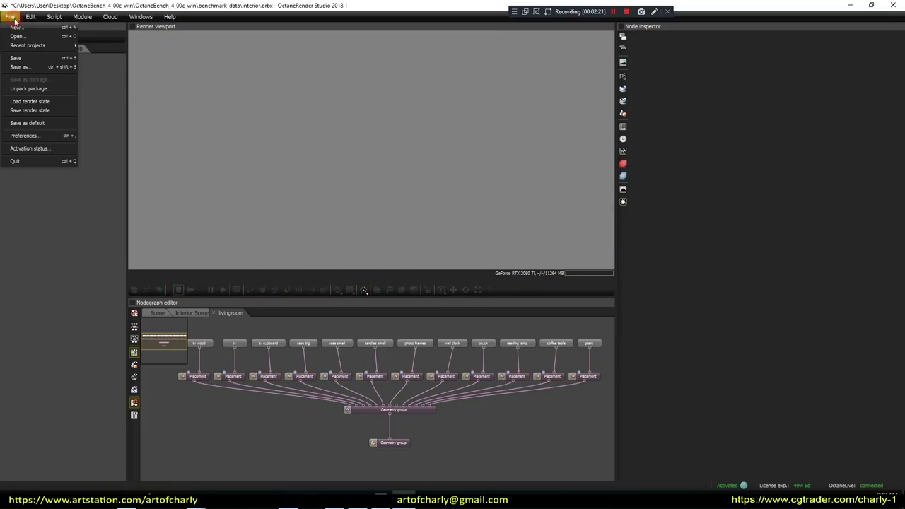
click(20, 66)
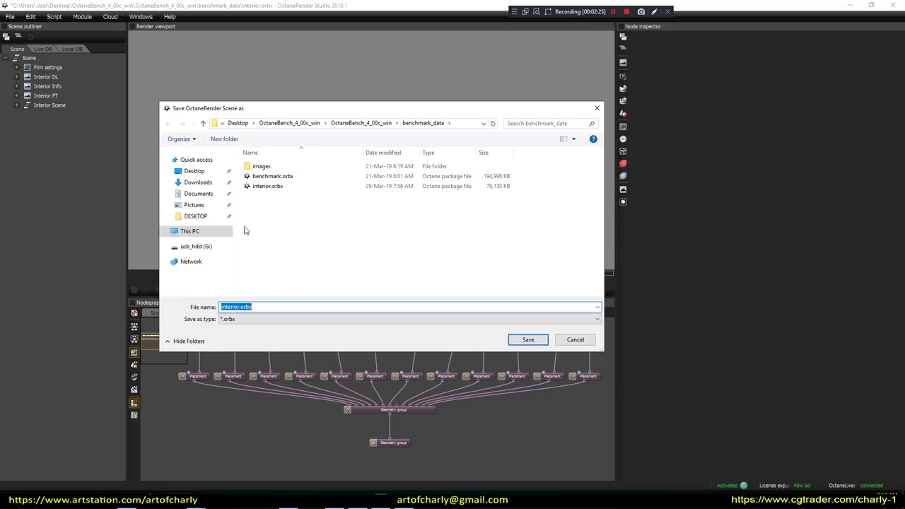
double_click(273, 187)
click(474, 249)
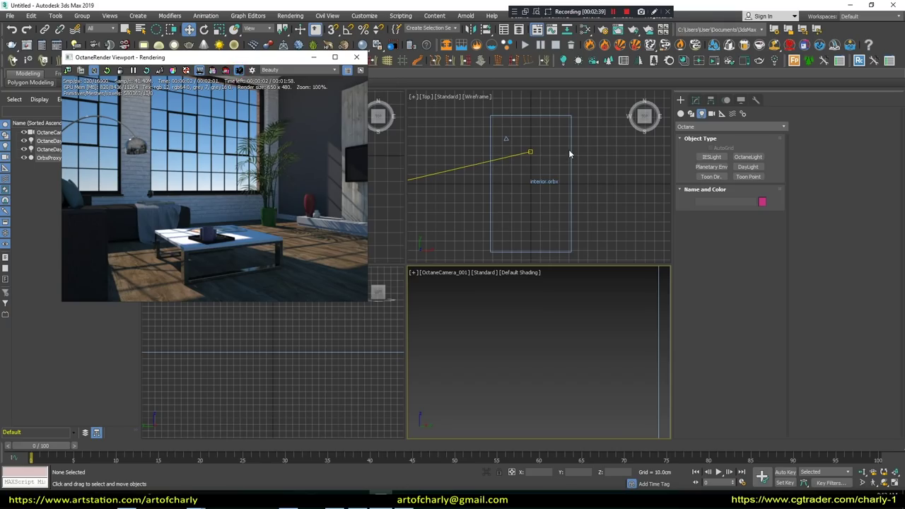
click(570, 149)
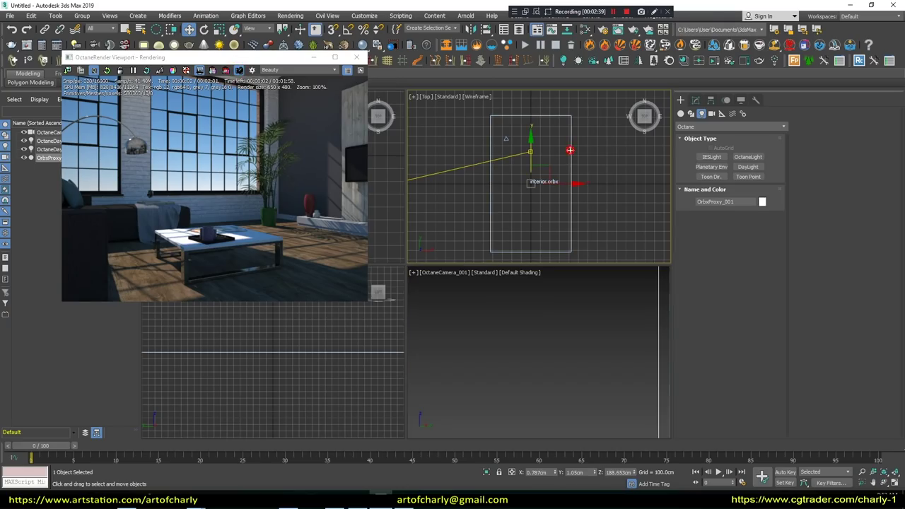
Review the OrbxProxy parameters, then move the Octane camera up and right and adjust its angle.
click(695, 100)
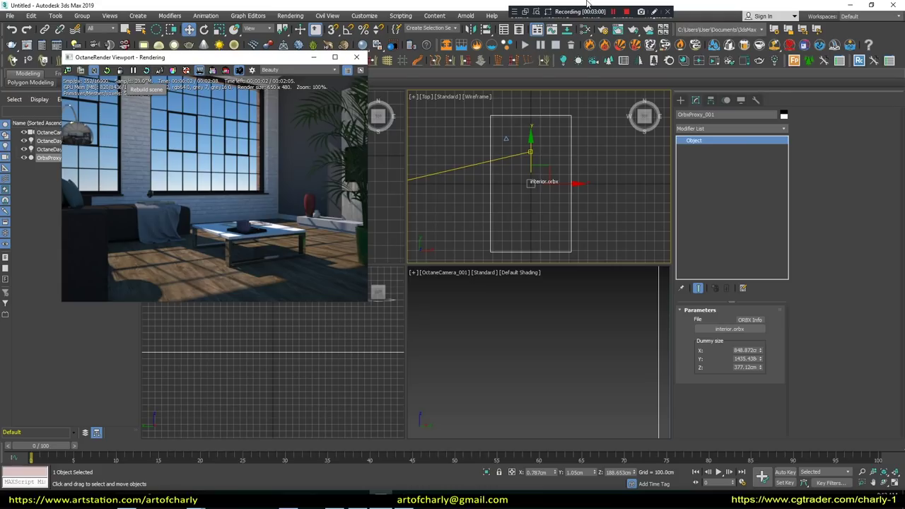
key(ctrl+shift+d)
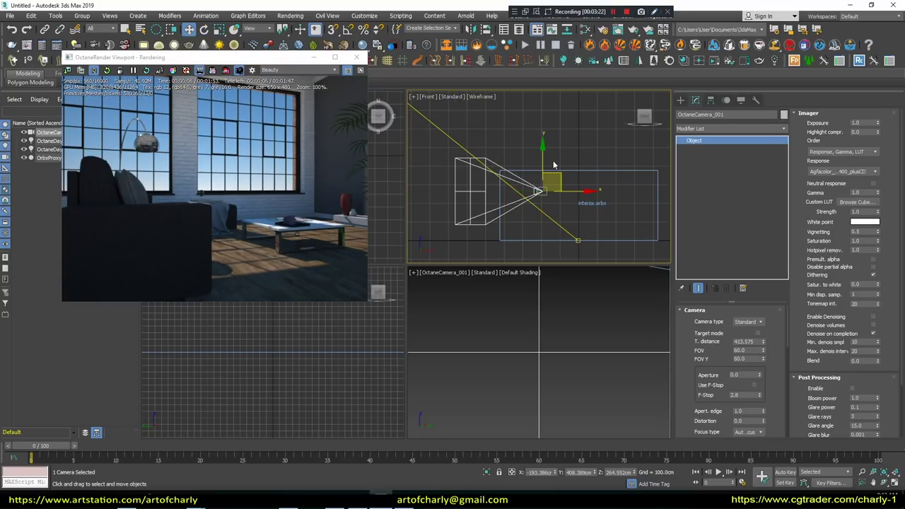
drag(557, 175, 548, 141)
key(e)
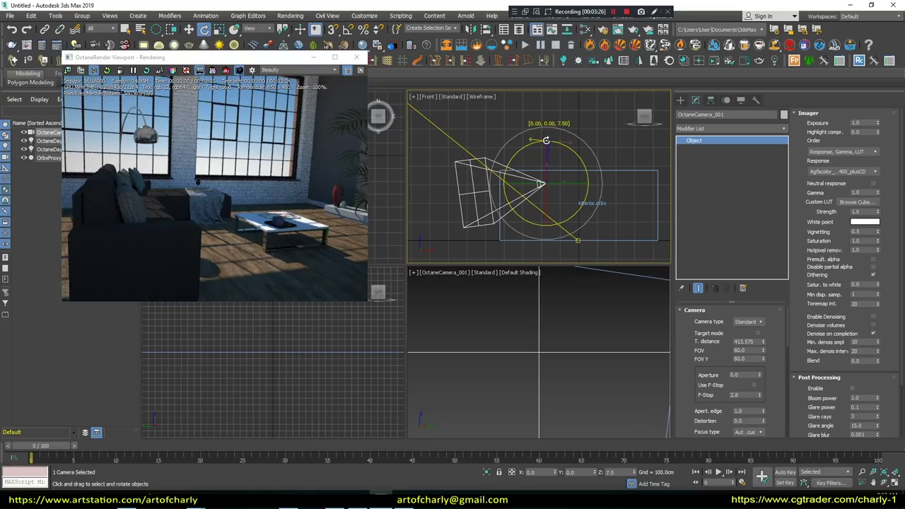
key(w)
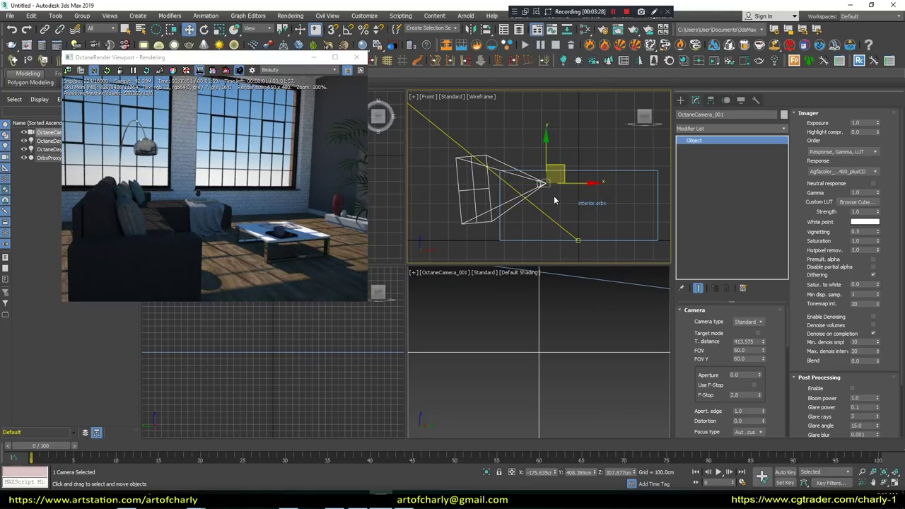
Push the camera further up in the Top view, then close the Octane render window.
key(t)
scroll(510, 191, down, 3)
scroll(500, 200, down, 2)
mouse_move(562, 180)
mouse_down()
mouse_move(564, 159)
mouse_move(564, 167)
mouse_up()
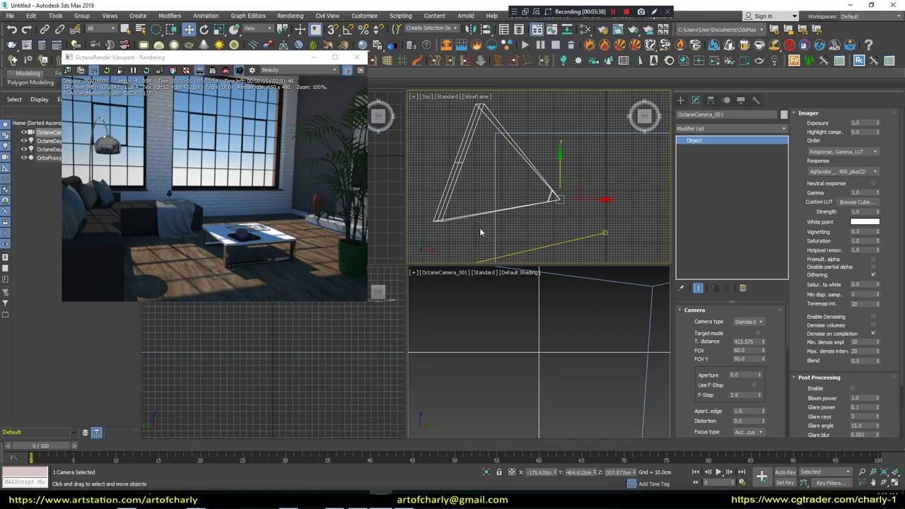
scroll(502, 177, down, 3)
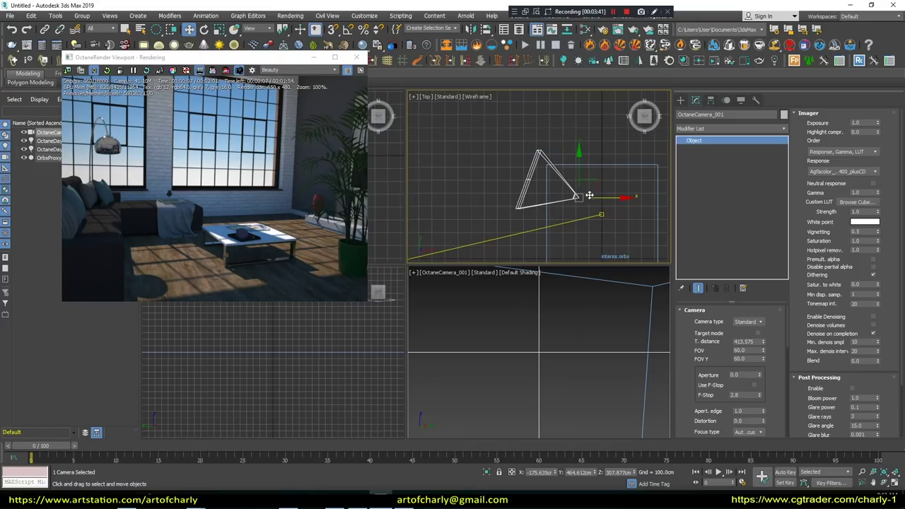
middle_drag(513, 194, 431, 151)
scroll(448, 183, down, 2)
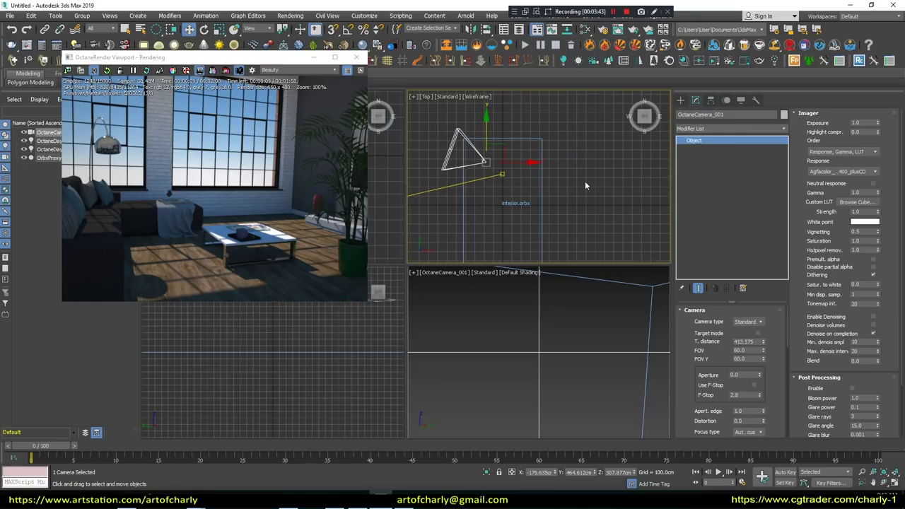
click(356, 57)
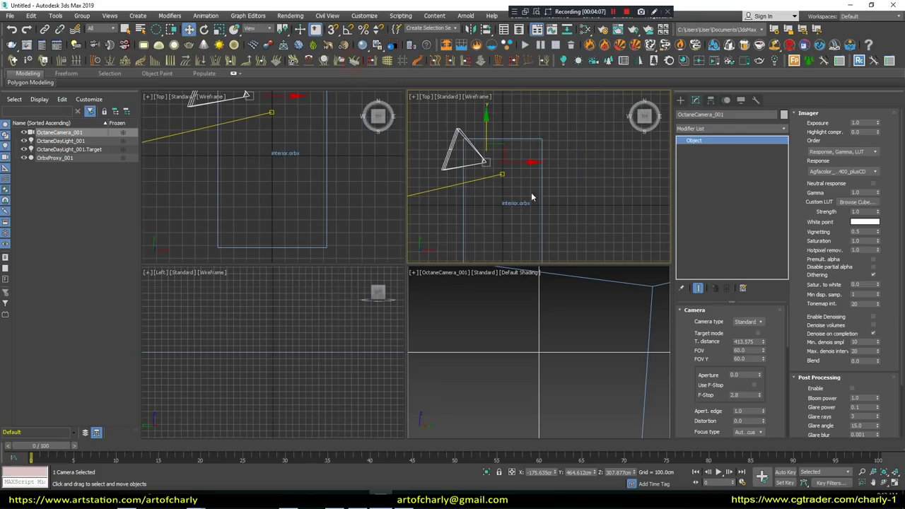
Discard the current scene and reset 3ds Max to an empty scene.
click(10, 15)
click(104, 41)
click(447, 264)
click(10, 15)
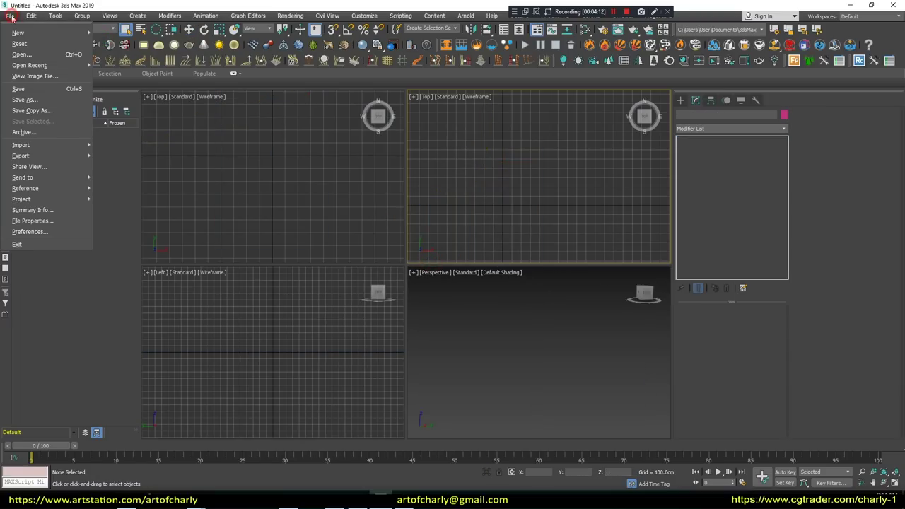
click(30, 44)
click(426, 267)
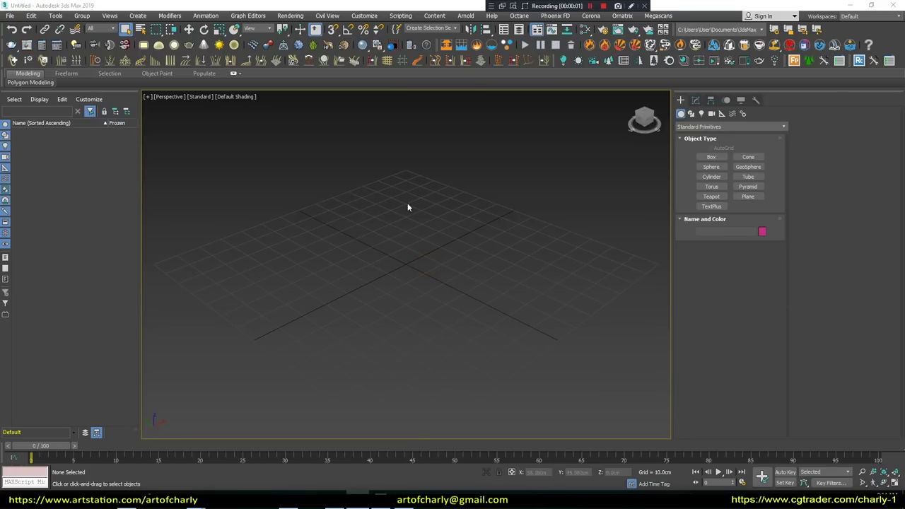
Create a 1000 x 1000 plane on the ground grid.
click(747, 196)
drag(416, 188, 384, 273)
double_click(743, 293)
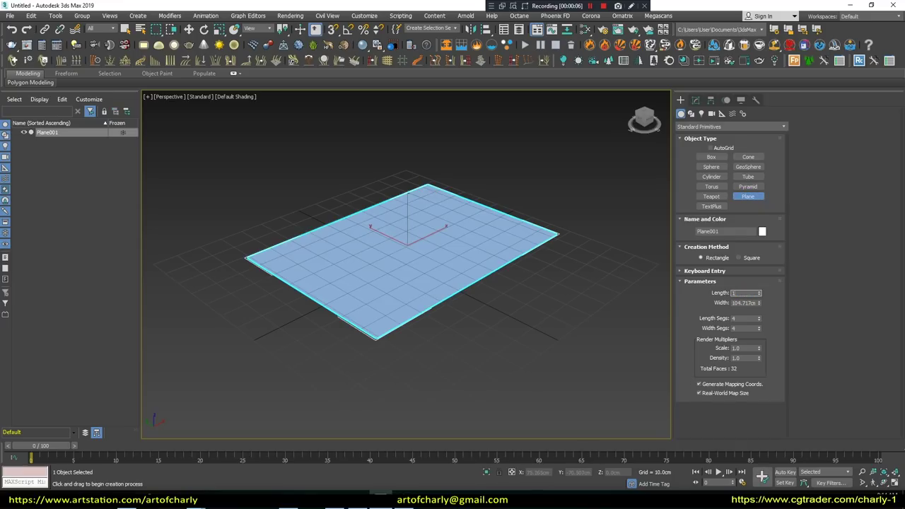
text(1000)
key(Tab)
text(1000z)
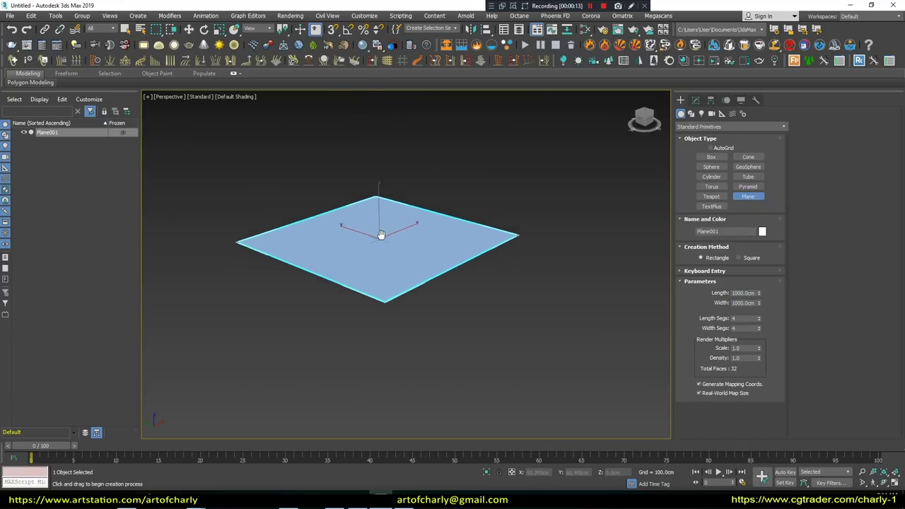
scroll(389, 242, up, 5)
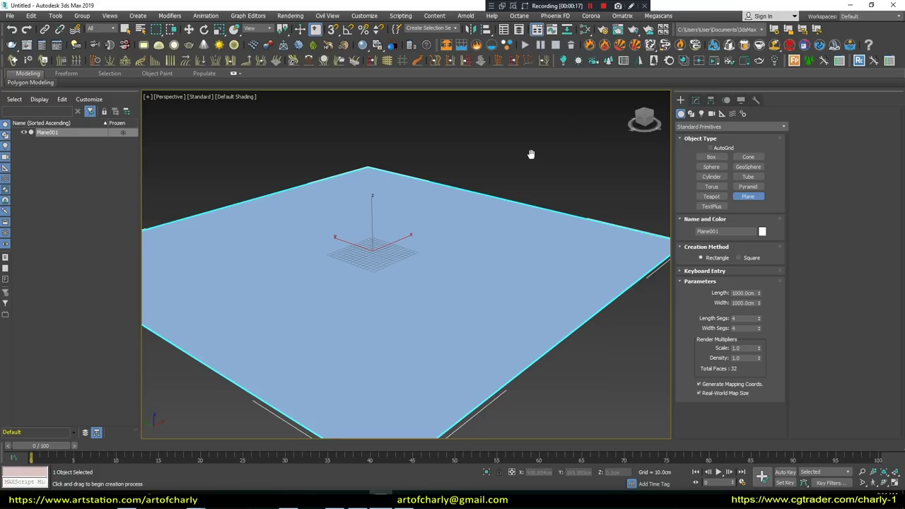
scroll(531, 156, down, 1)
click(629, 6)
mouse_move(784, 70)
mouse_down()
mouse_move(842, 68)
mouse_move(784, 53)
mouse_up()
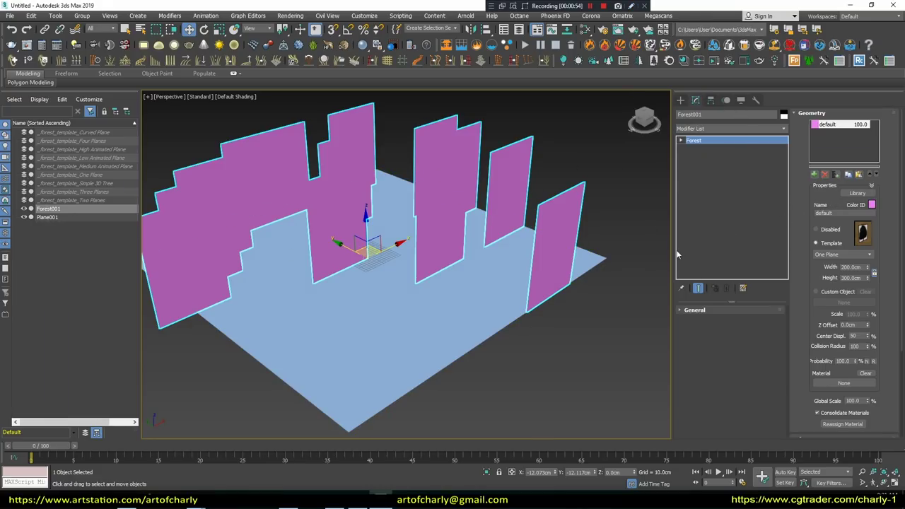
Open the Forest Pack library and browse the preset folders down to Meadows.
click(857, 194)
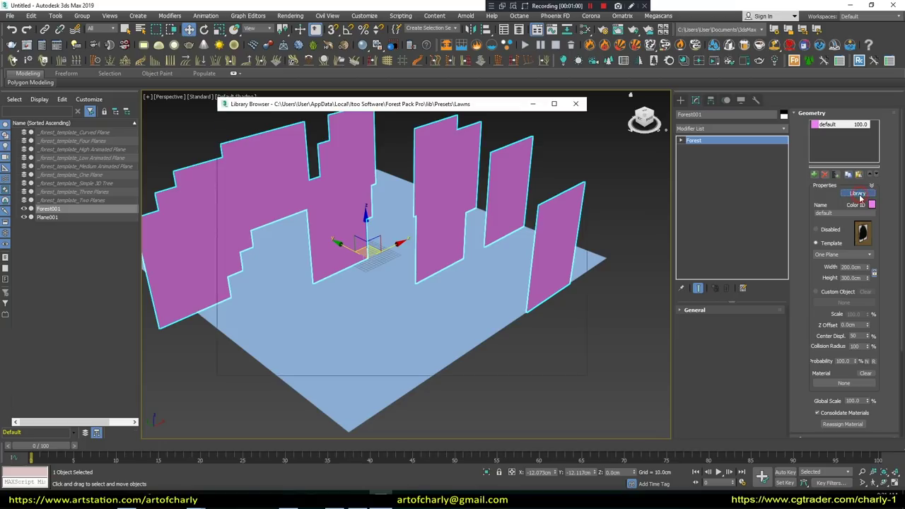
drag(368, 106, 478, 108)
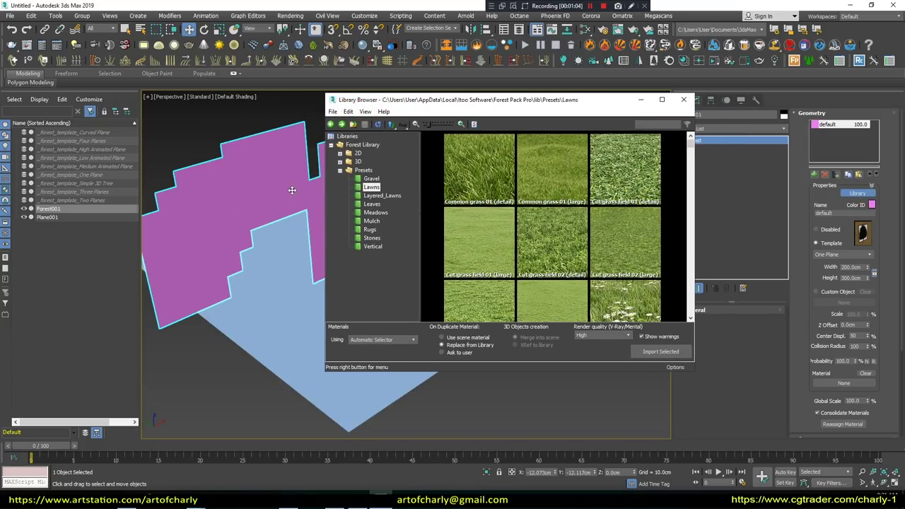
click(378, 196)
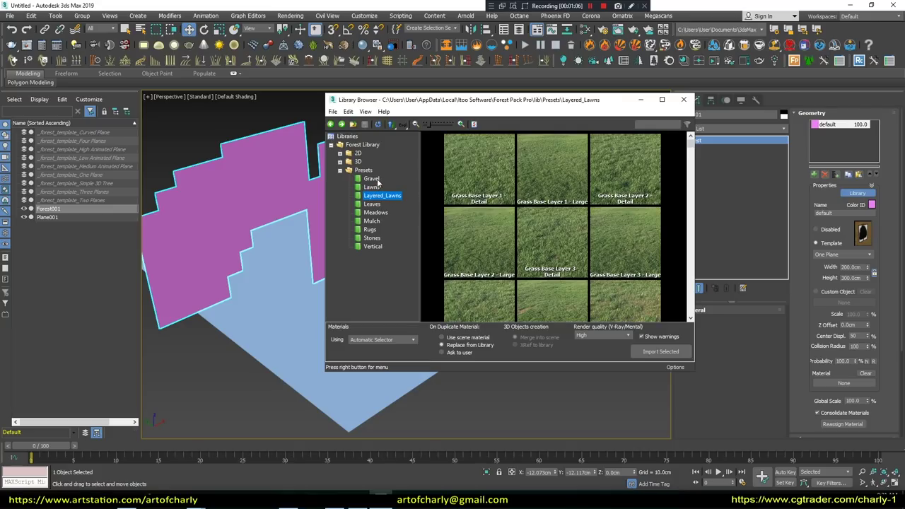
click(371, 179)
click(373, 246)
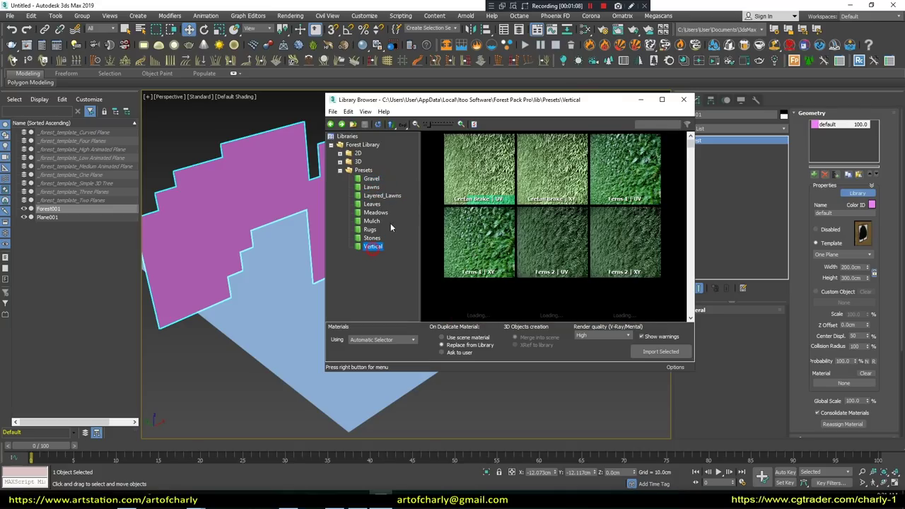
click(372, 237)
click(370, 229)
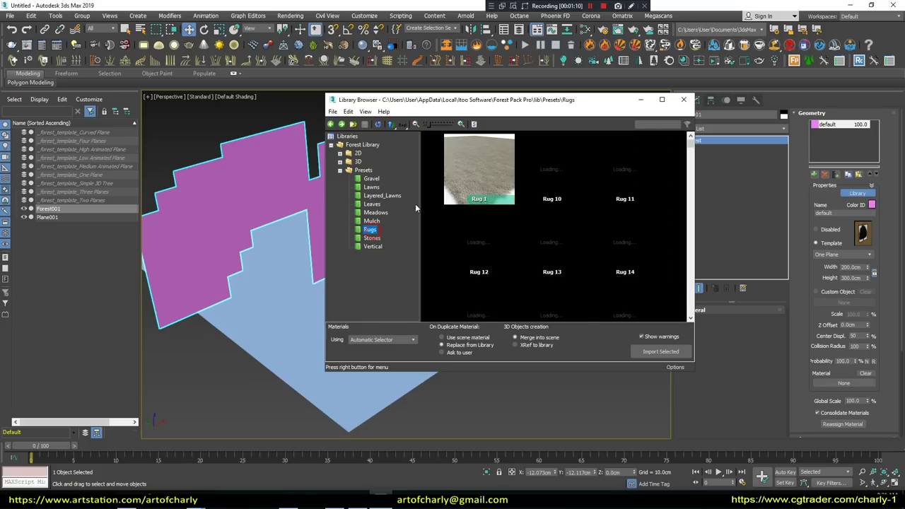
scroll(546, 224, down, 1)
click(372, 220)
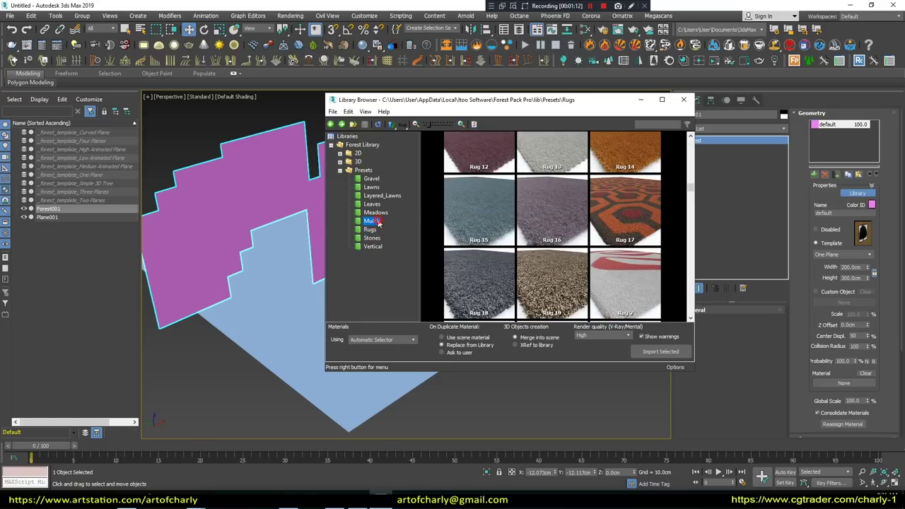
scroll(535, 223, down, 2)
click(376, 209)
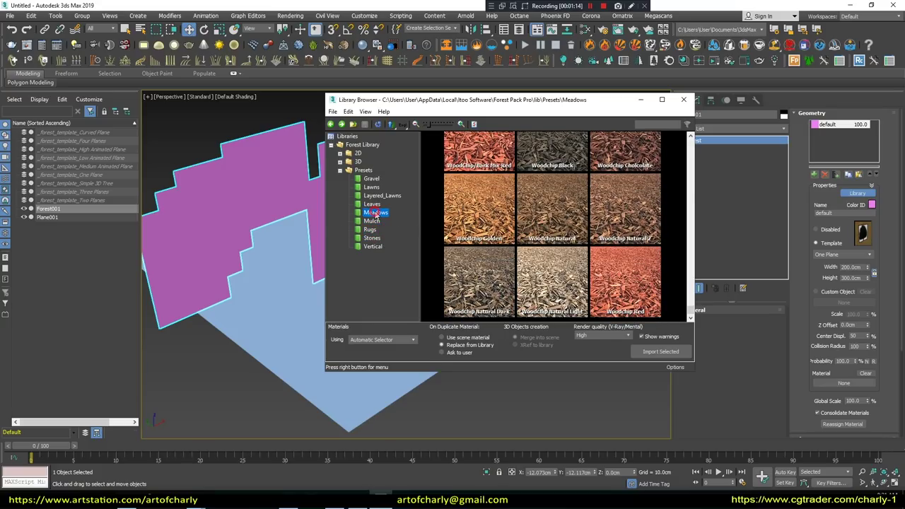
scroll(455, 203, down, 1)
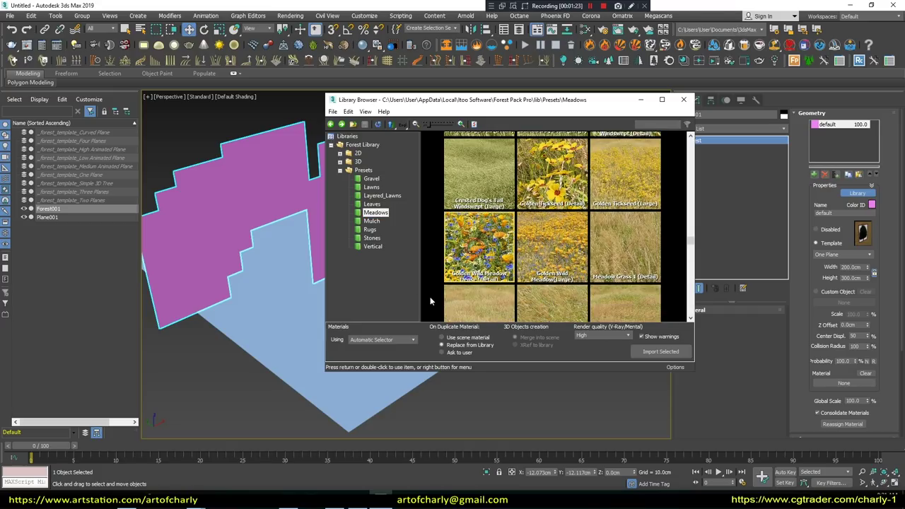
Set preset materials to import as Octane Render, checking the renderer in Render Setup.
click(377, 340)
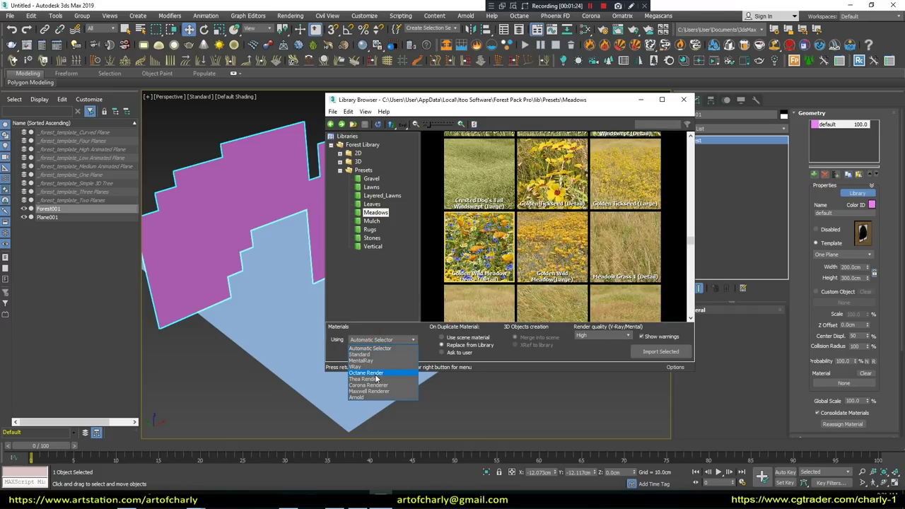
click(375, 374)
click(378, 340)
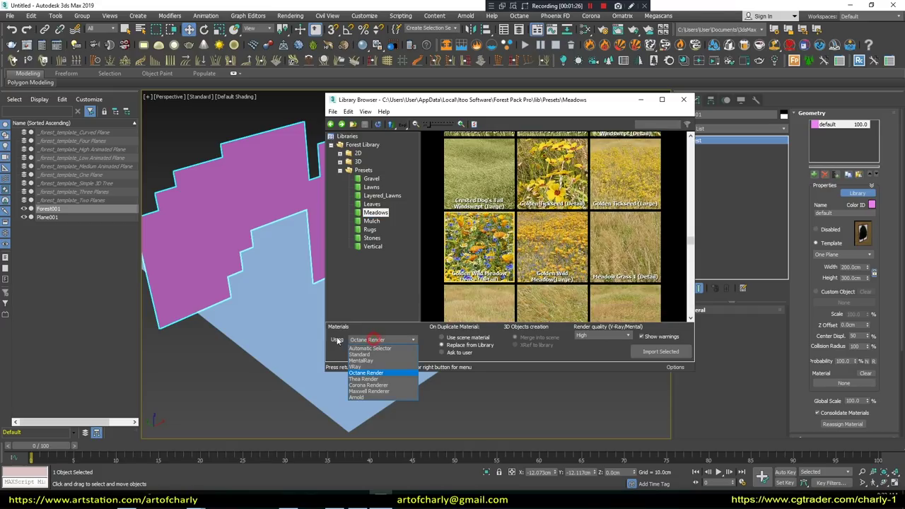
click(378, 348)
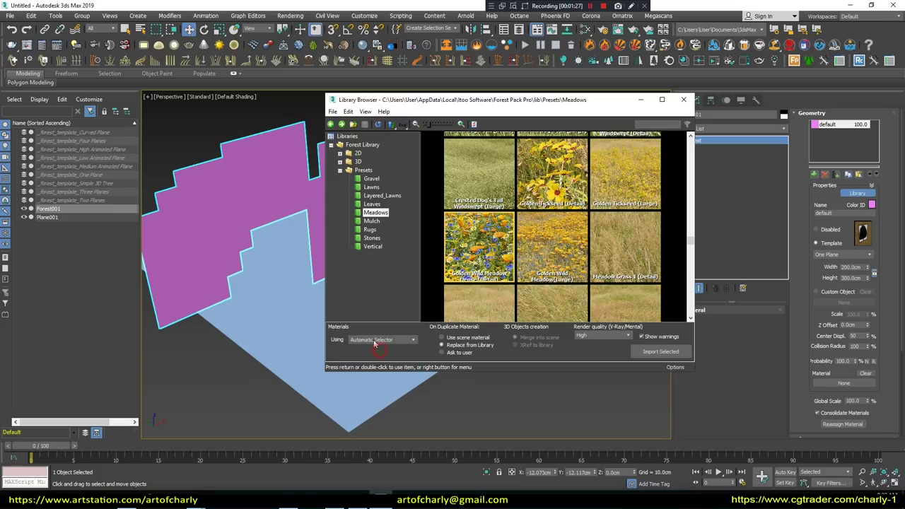
click(290, 15)
click(304, 65)
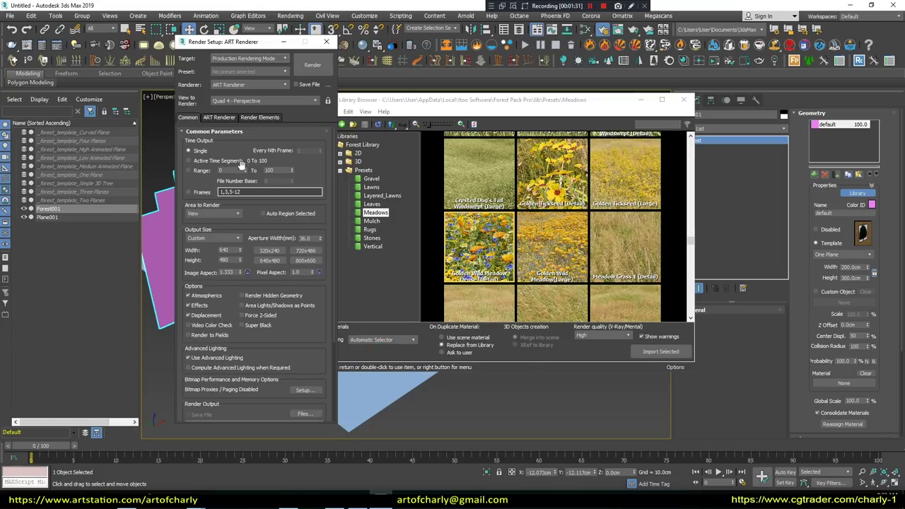
click(231, 84)
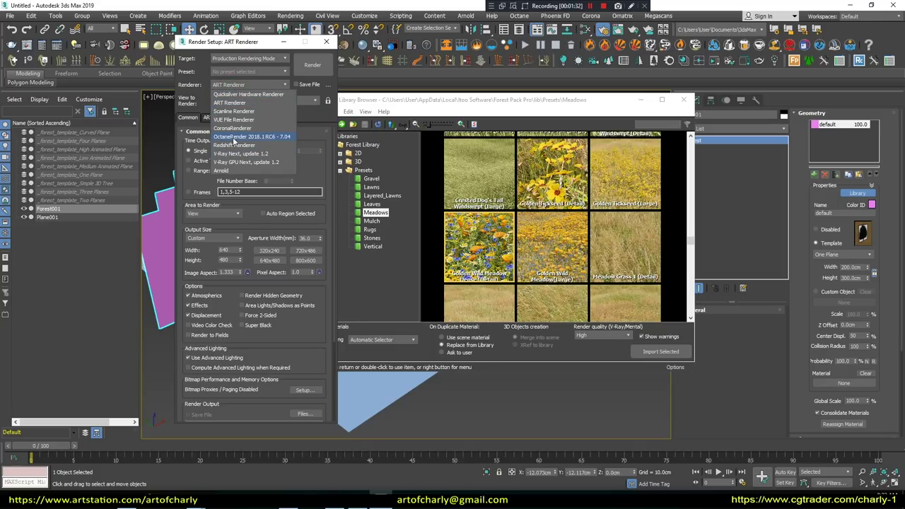
click(240, 136)
click(382, 340)
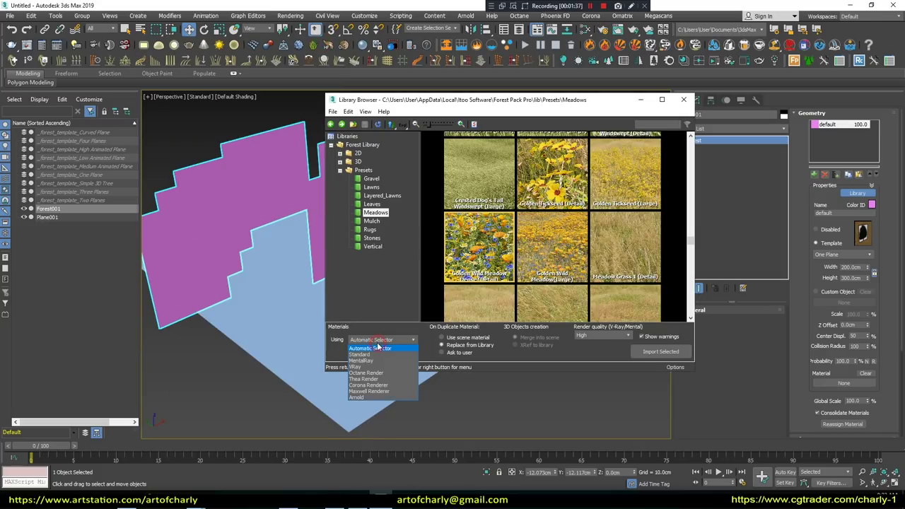
click(366, 373)
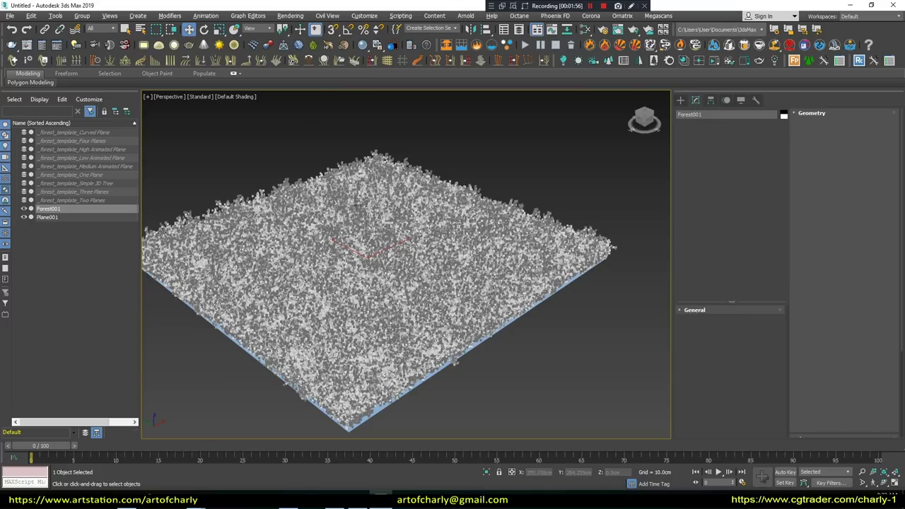
Select the Meadows-filled forest, then show the light types on the Create panel.
mouse_move(382, 268)
alt+middle_down()
mouse_move(353, 228)
mouse_move(374, 237)
alt+middle_up()
click(354, 227)
click(680, 99)
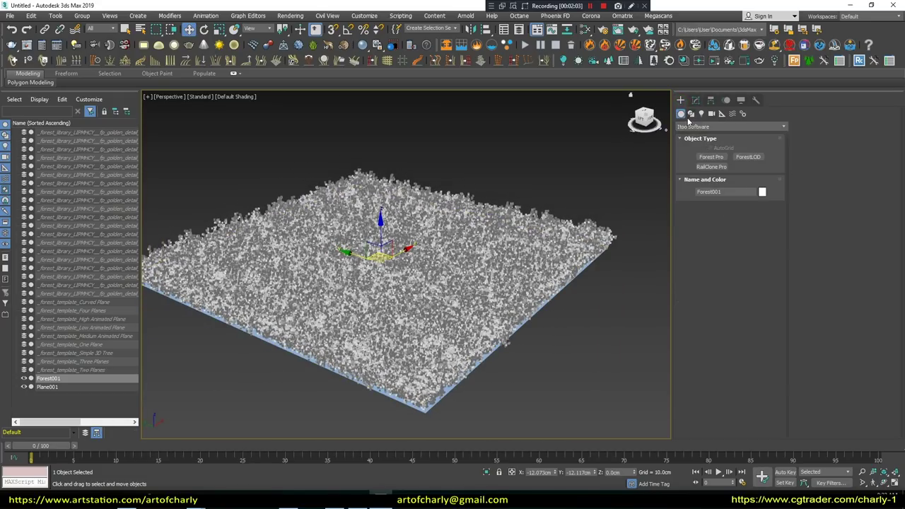
click(700, 114)
click(707, 126)
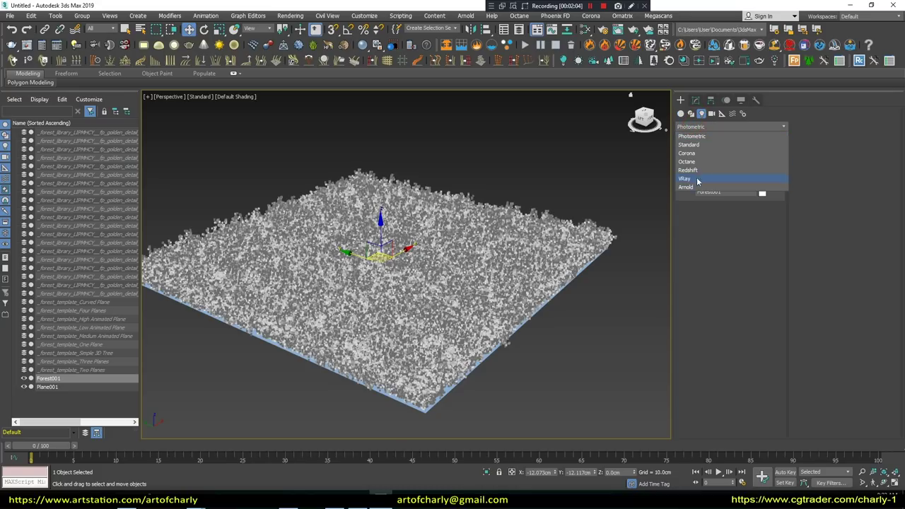
Create an Octane DayLight with its target aimed across the meadow.
click(687, 162)
click(748, 167)
alt+middle_drag(495, 234, 463, 228)
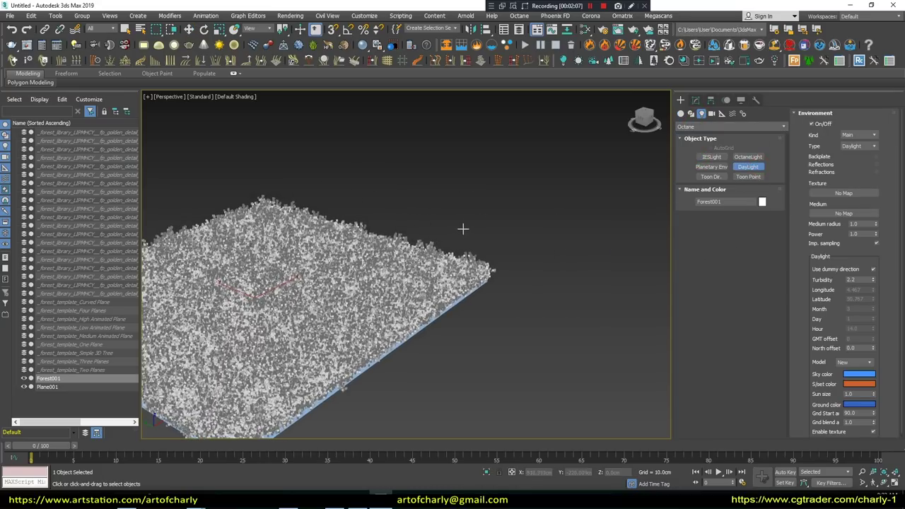
drag(464, 229, 556, 233)
click(606, 121)
Start an interactive Octane render and orbit and zoom in toward the flowers.
right_click(499, 165)
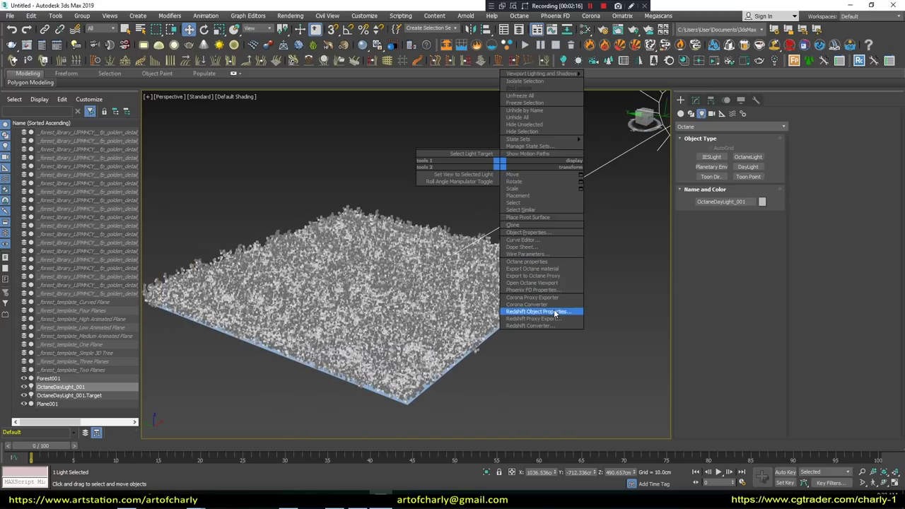
click(531, 282)
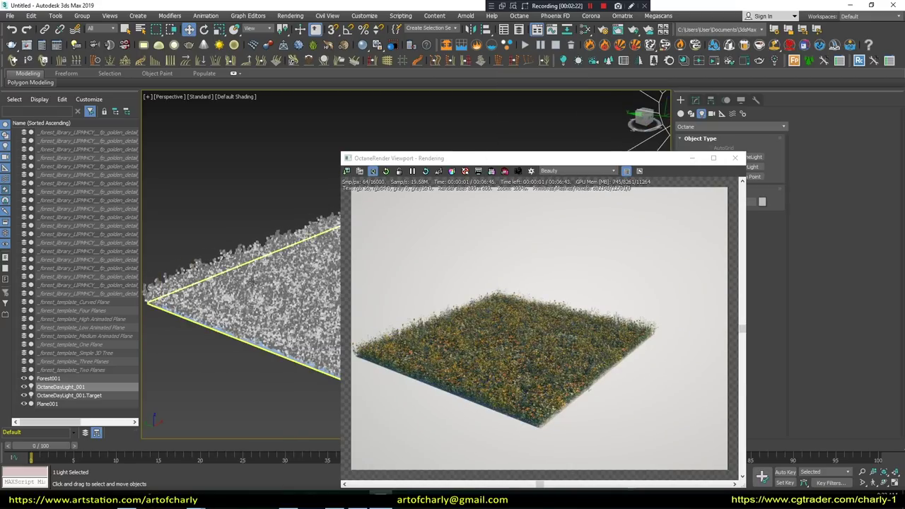
alt+middle_drag(266, 321, 273, 259)
scroll(269, 262, up, 2)
scroll(265, 263, up, 2)
scroll(263, 265, up, 3)
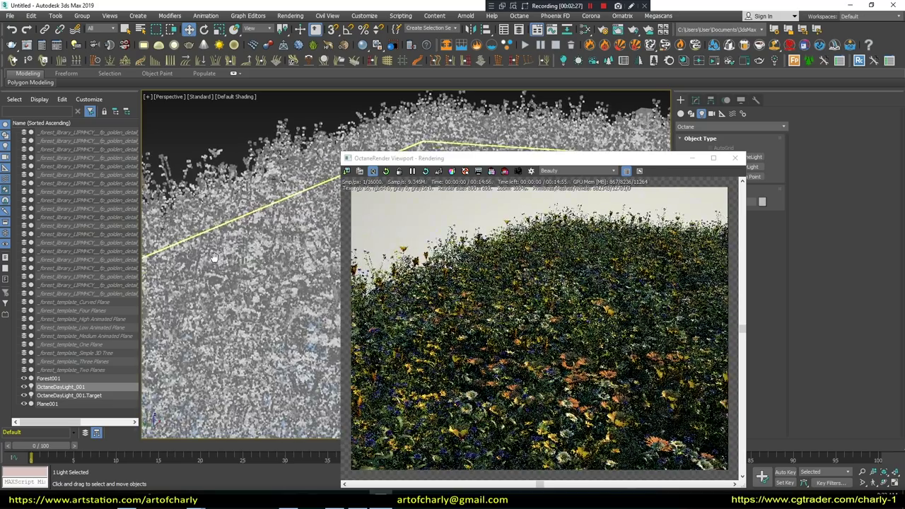
alt+middle_drag(200, 244, 187, 130)
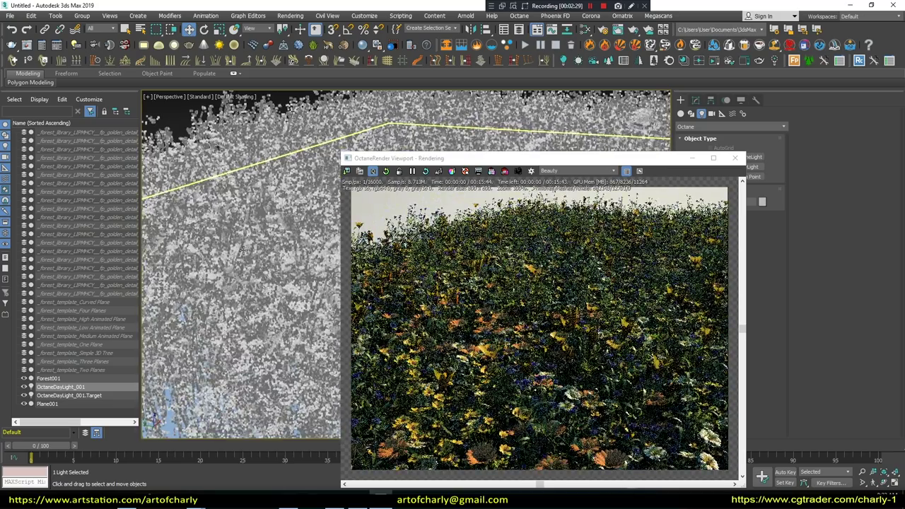
scroll(239, 246, up, 2)
scroll(237, 243, up, 2)
scroll(234, 239, up, 2)
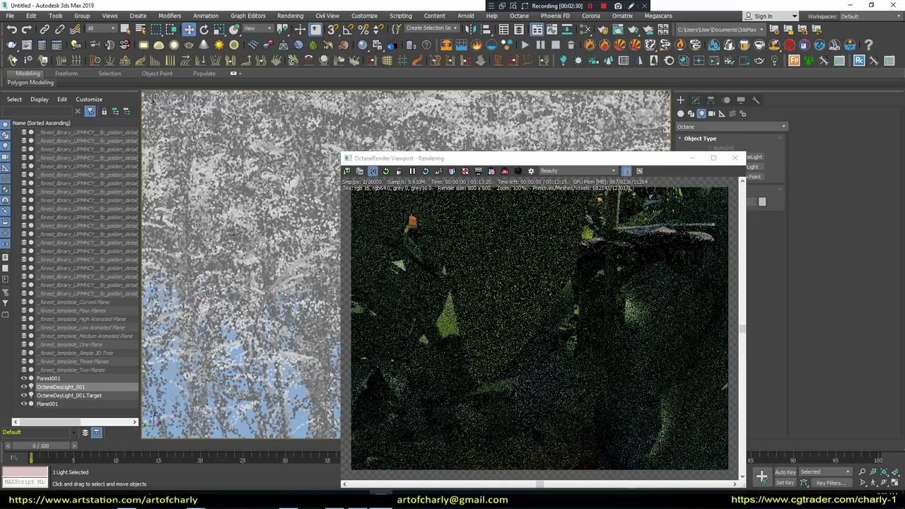
scroll(234, 234, up, 2)
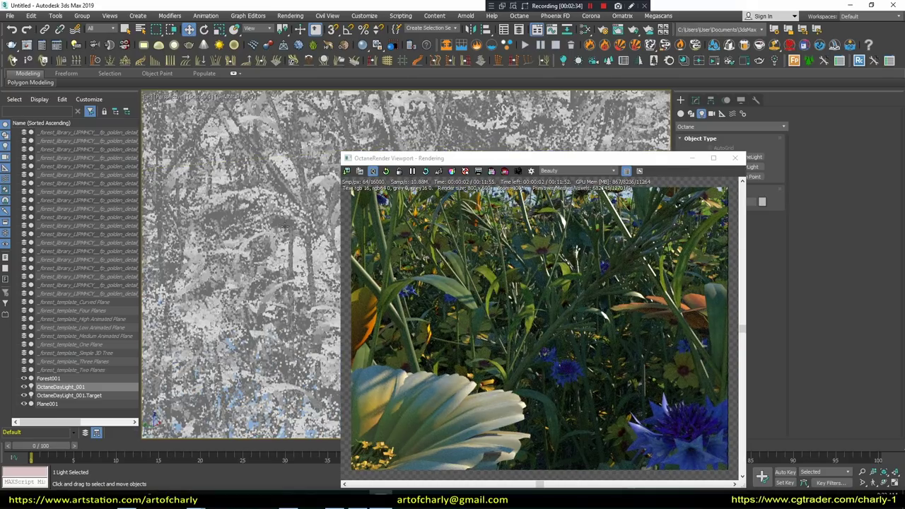
scroll(288, 246, down, 2)
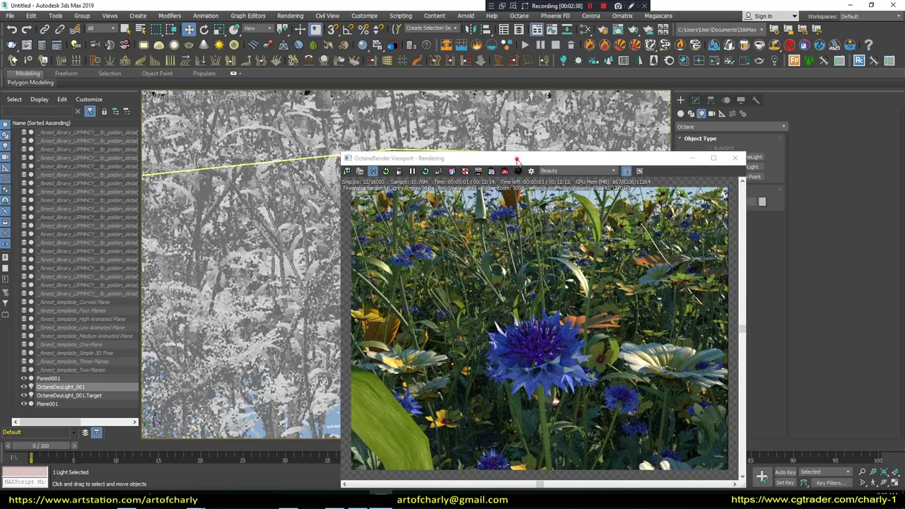
Move the render preview aside, view the meadow from a higher angle, then close it.
drag(517, 160, 227, 39)
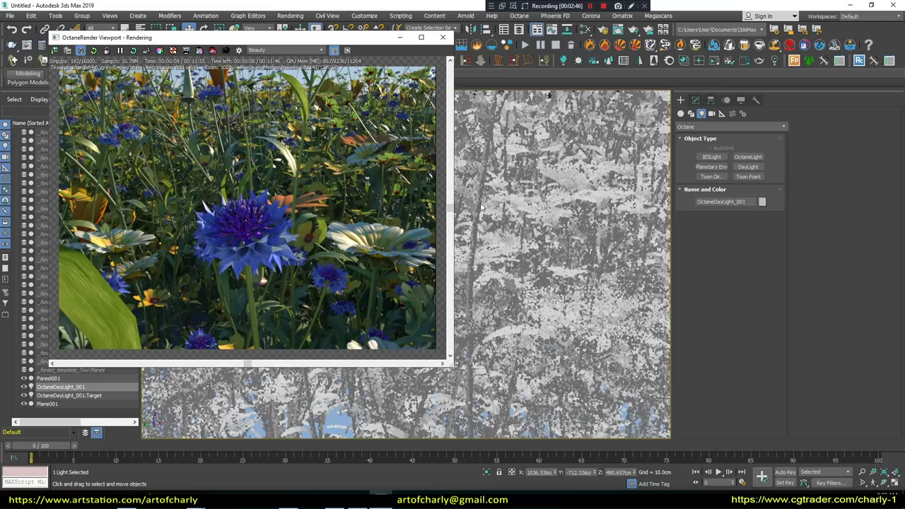
scroll(521, 198, down, 5)
scroll(524, 198, down, 2)
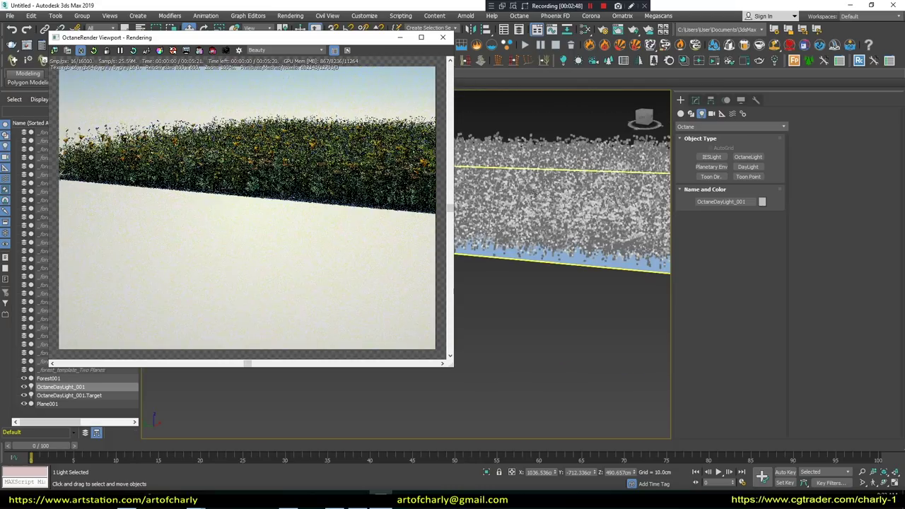
scroll(504, 235, down, 2)
mouse_move(504, 235)
alt+middle_down()
mouse_move(410, 277)
mouse_move(374, 258)
alt+middle_up()
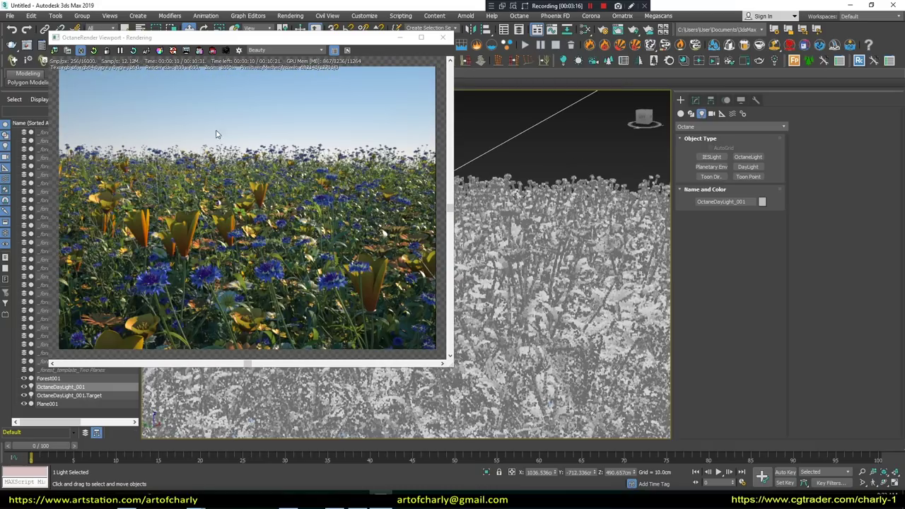
click(443, 36)
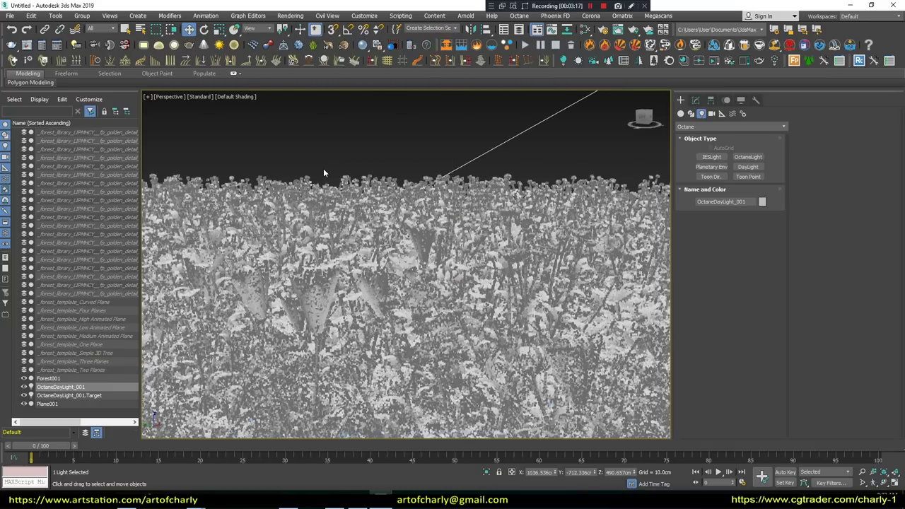
Export the scene as an ORBX file to a user-defined folder from Octane Render Setup's Tools.
click(290, 16)
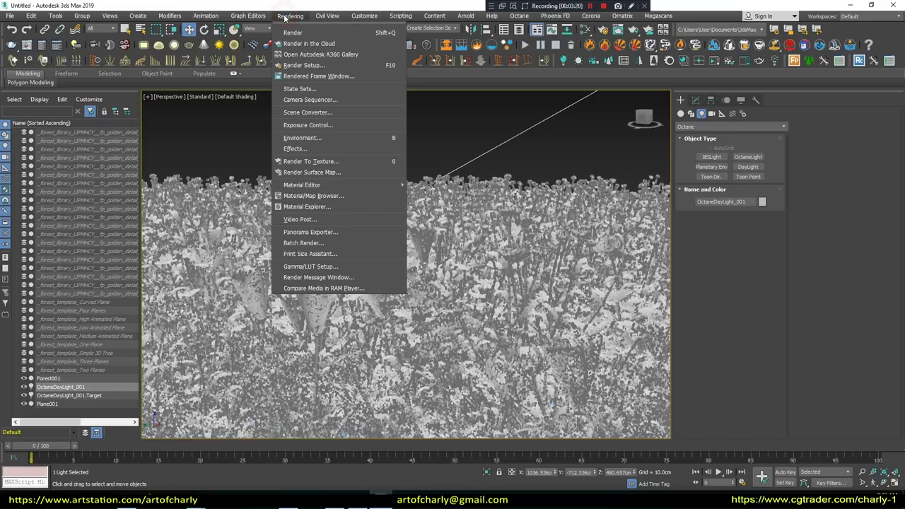
click(331, 65)
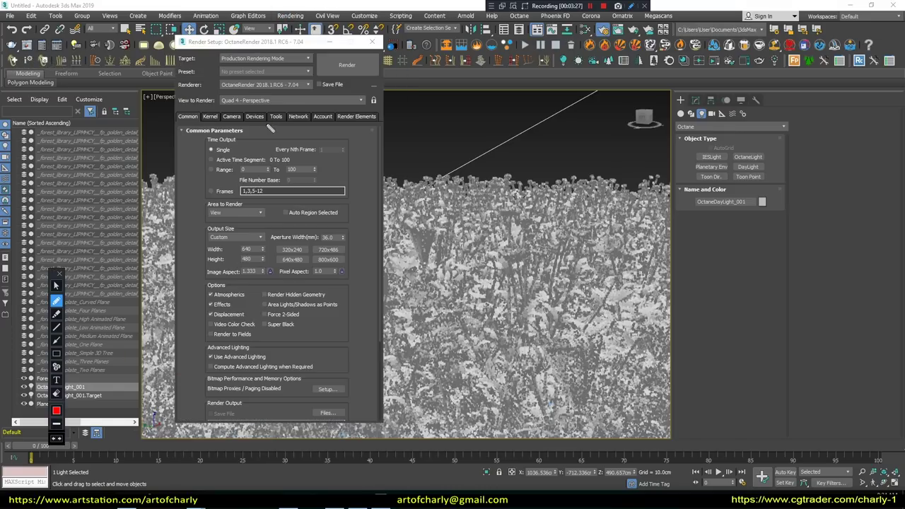
click(278, 118)
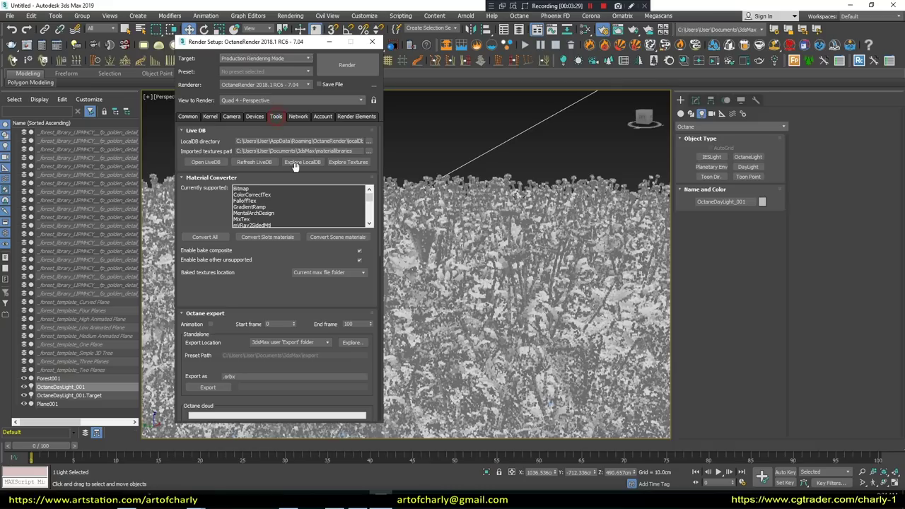
scroll(273, 244, down, 3)
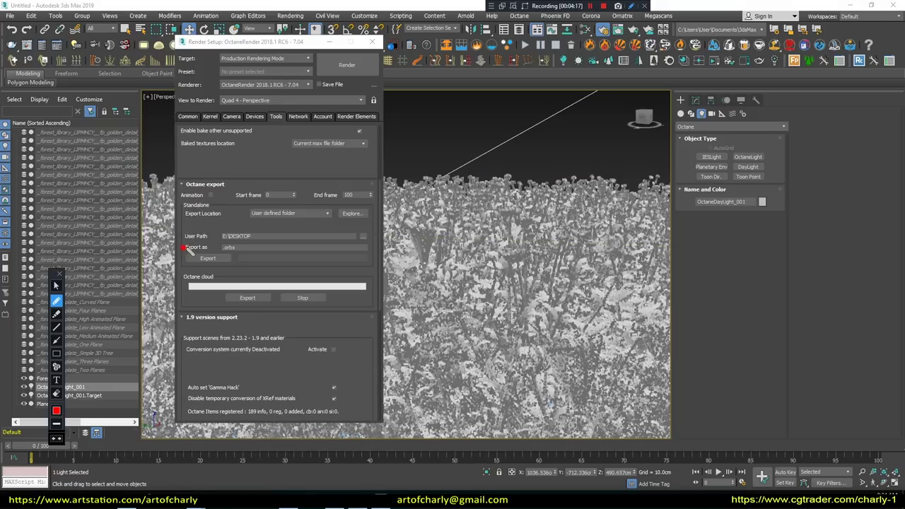
mouse_move(186, 247)
mouse_down()
mouse_move(237, 247)
mouse_move(230, 265)
mouse_up()
click(210, 258)
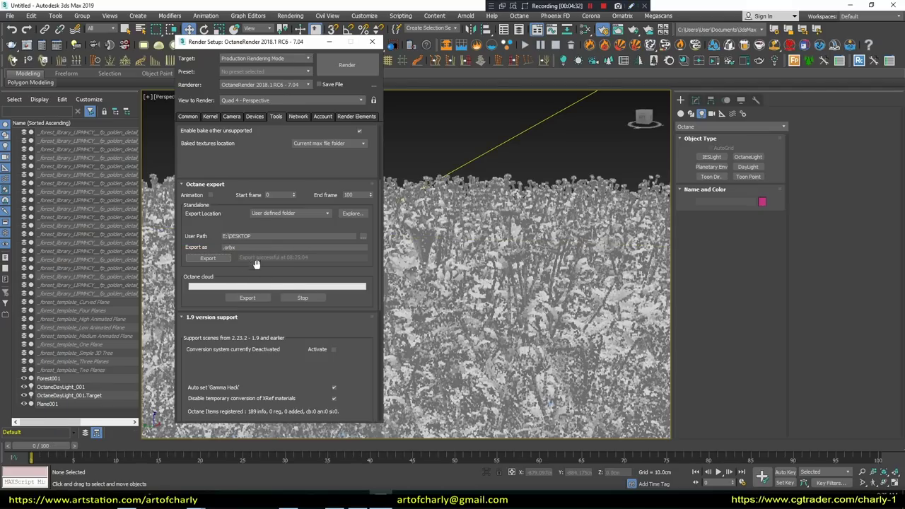
Close Render Setup and the Octane preview, then switch to OctaneRender Studio.
click(372, 41)
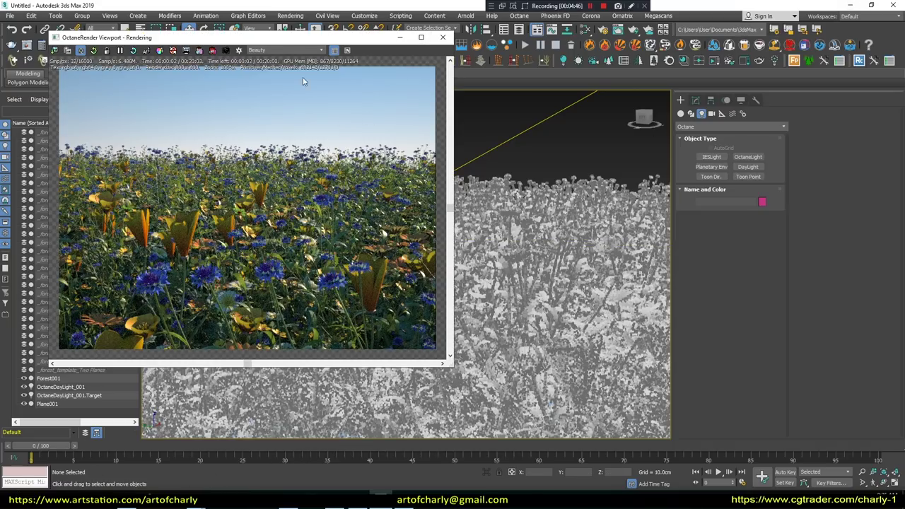
click(442, 37)
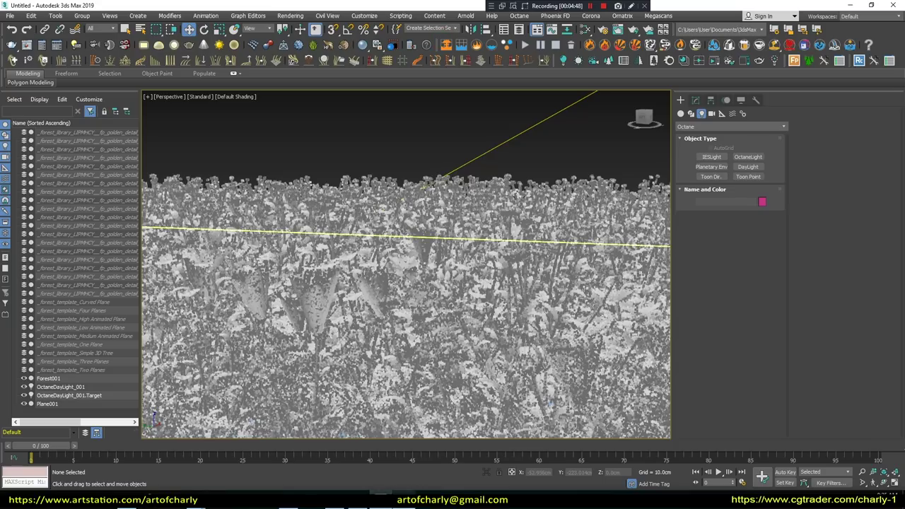
click(404, 500)
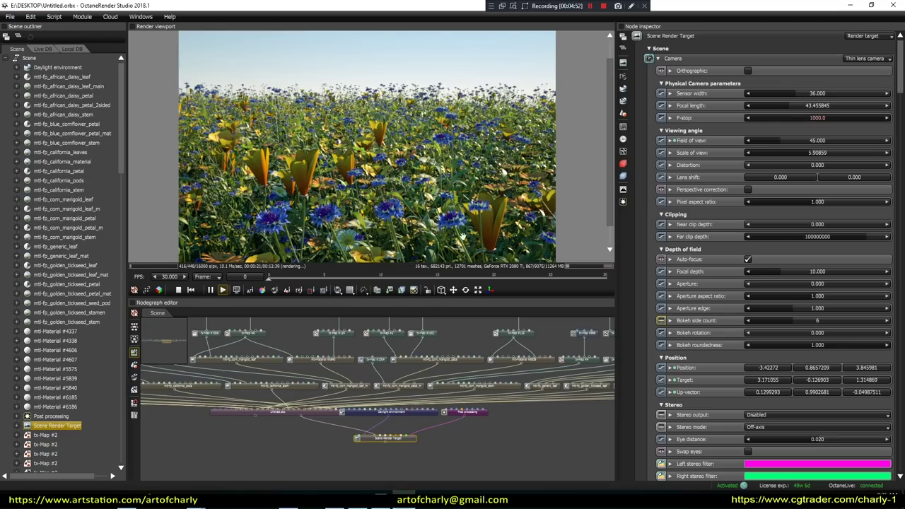
Open Untitled.orbx and zoom the Nodegraph to show the output nodes.
click(10, 16)
click(33, 38)
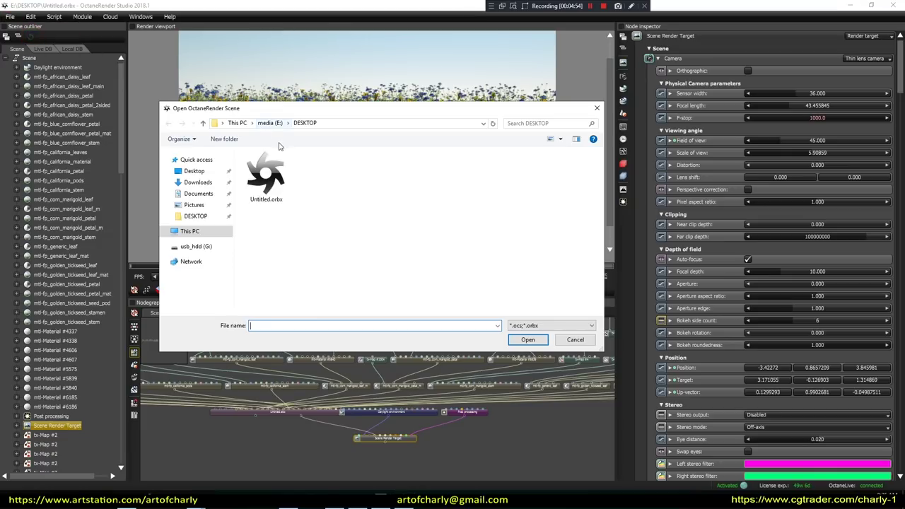
double_click(282, 182)
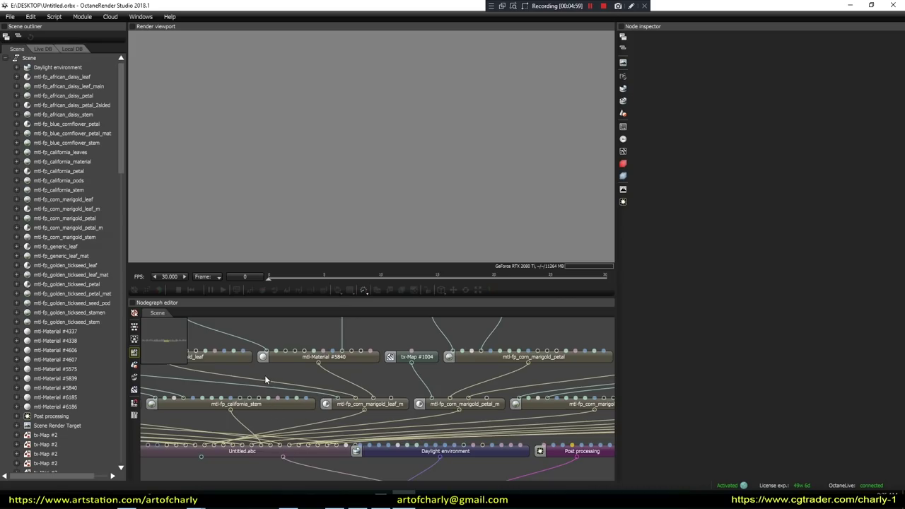
scroll(334, 387, down, 1)
scroll(319, 374, down, 1)
scroll(297, 378, down, 2)
scroll(346, 355, down, 1)
scroll(339, 354, up, 1)
middle_drag(369, 368, 369, 319)
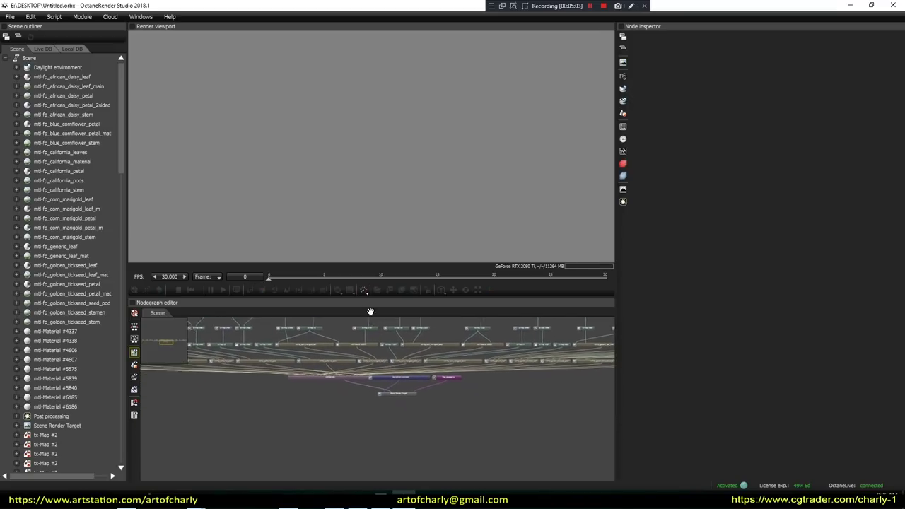
scroll(386, 382, up, 2)
scroll(375, 378, up, 1)
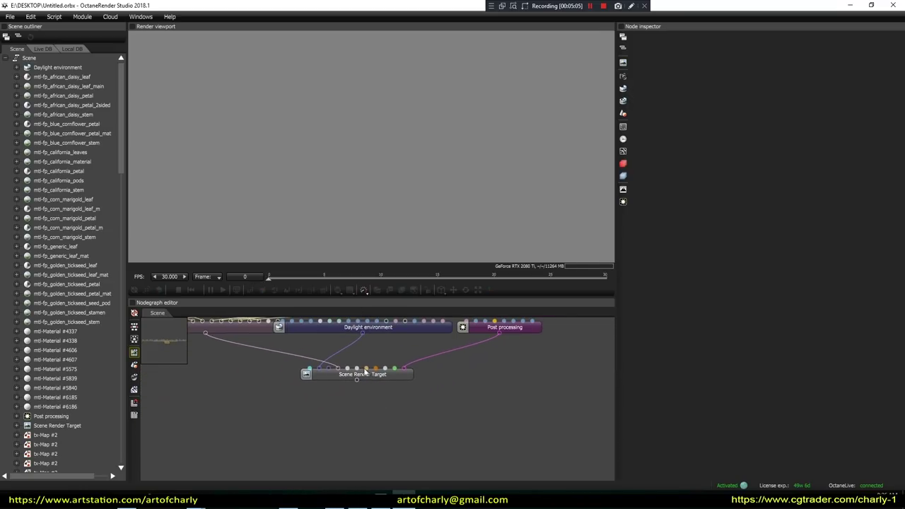
Render the Scene Render Target, then orbit, pan and dolly the camera in among the flowers.
click(631, 5)
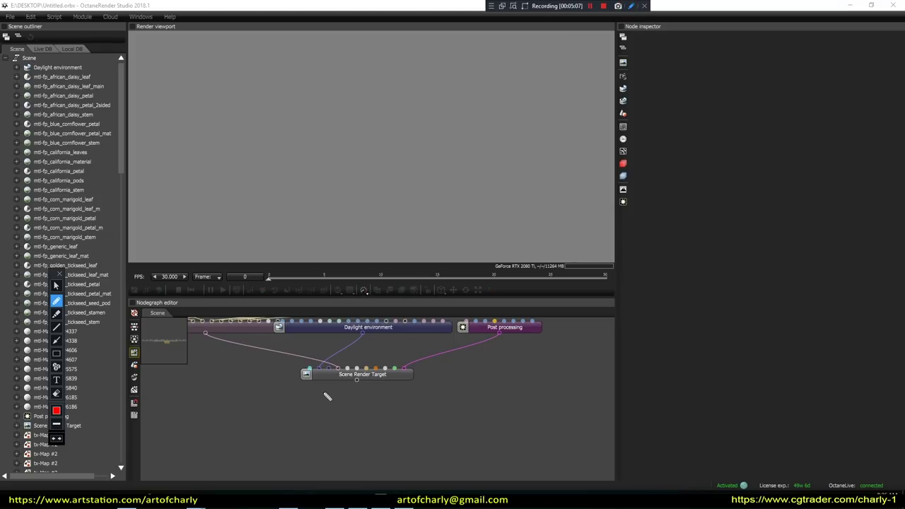
key(Escape)
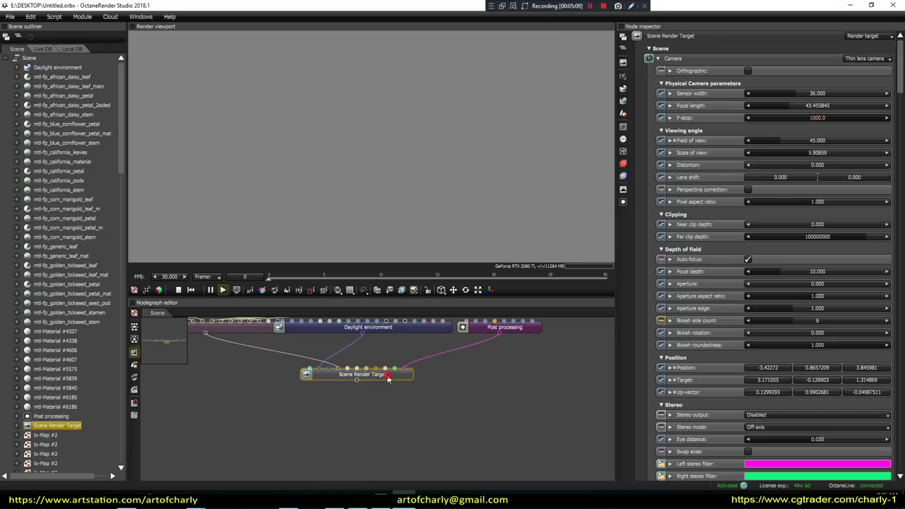
click(357, 374)
scroll(318, 167, down, 2)
scroll(313, 168, down, 1)
scroll(312, 167, up, 1)
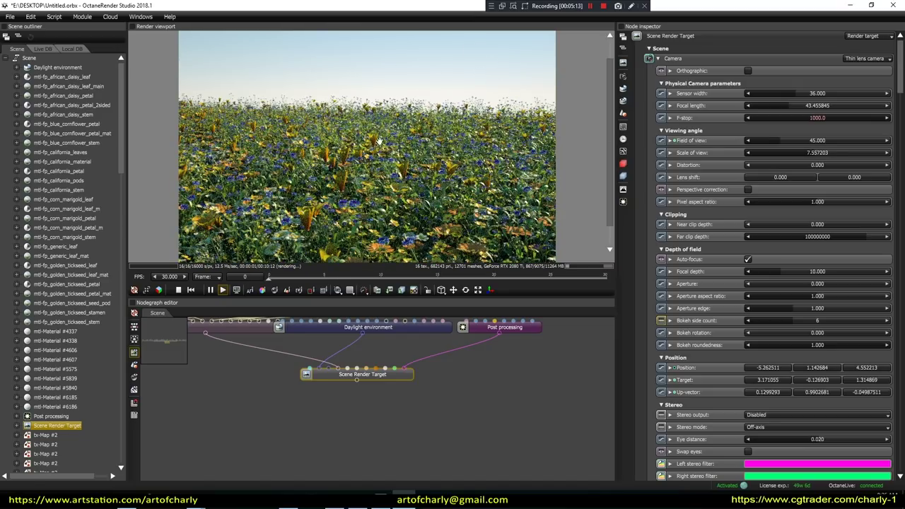
scroll(297, 133, up, 3)
drag(300, 125, 329, 136)
right_drag(330, 136, 439, 163)
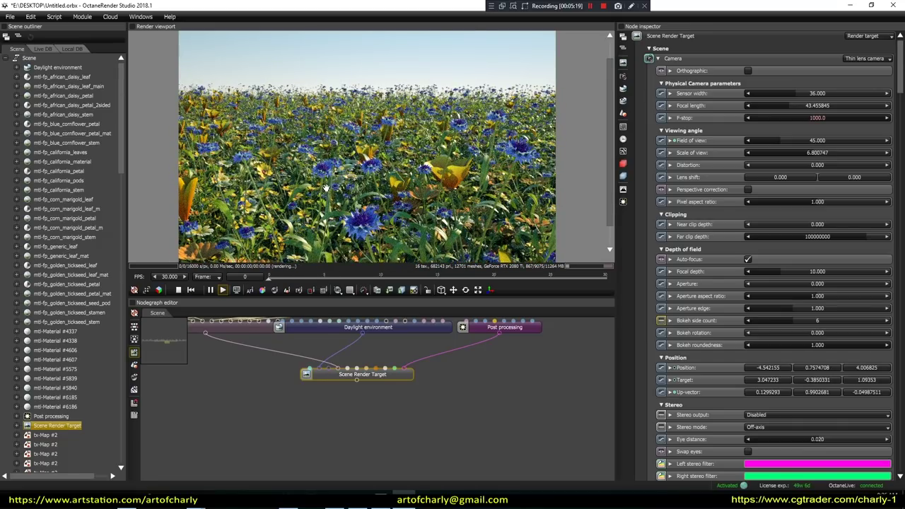
scroll(354, 169, up, 1)
scroll(368, 171, down, 2)
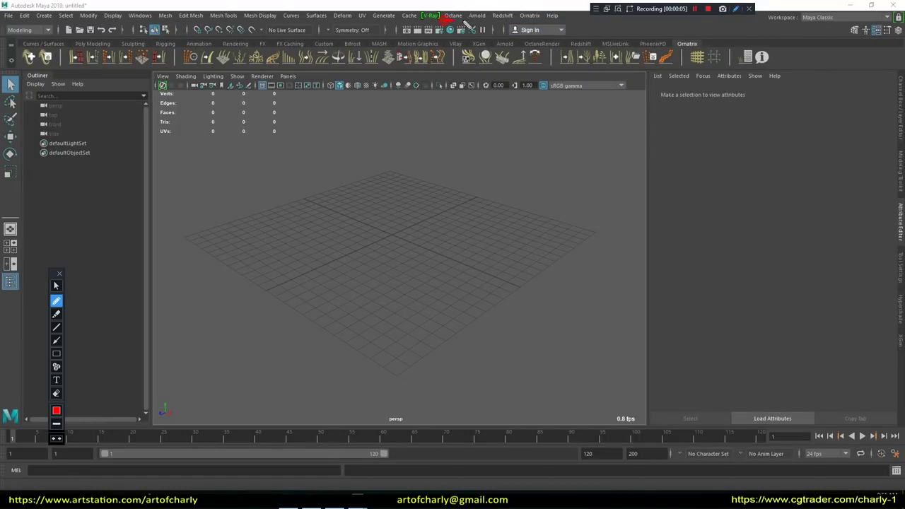
Create an Octane ORBX proxy with a dummy size of 1.
click(454, 15)
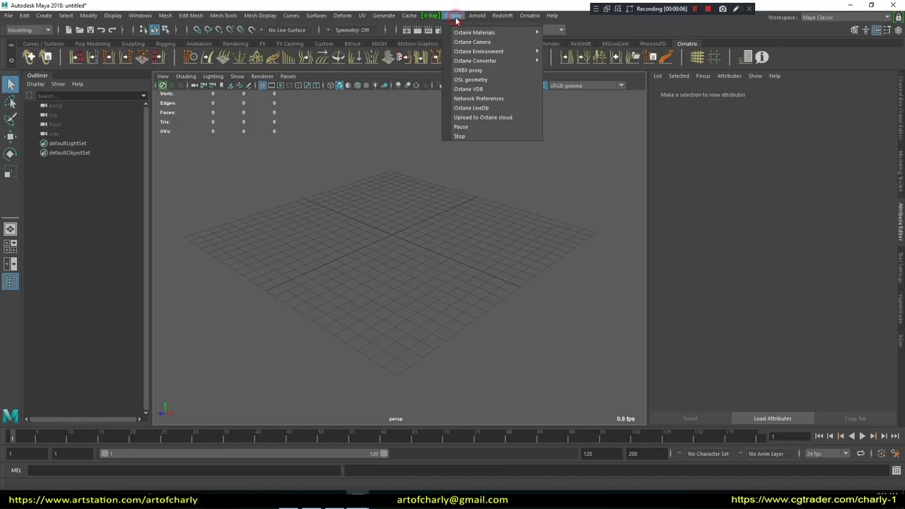
click(470, 70)
double_click(756, 198)
text(1)
key(Return)
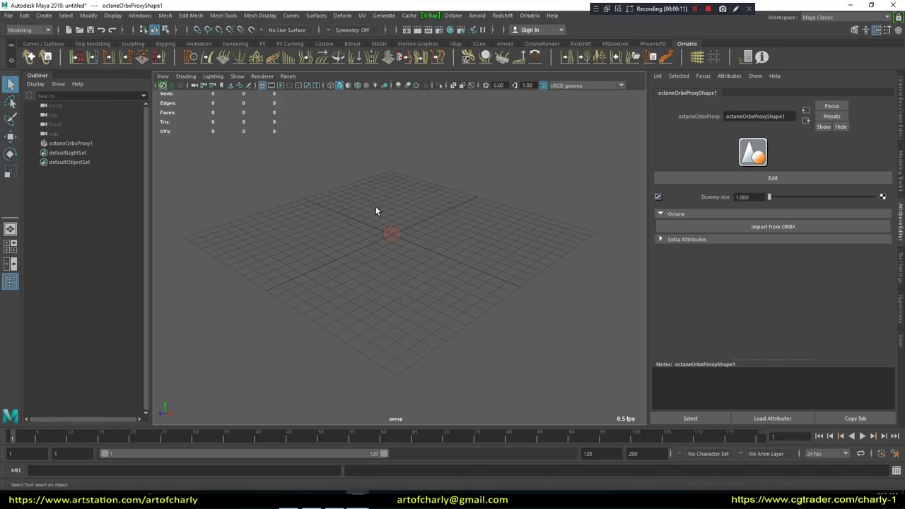
click(375, 211)
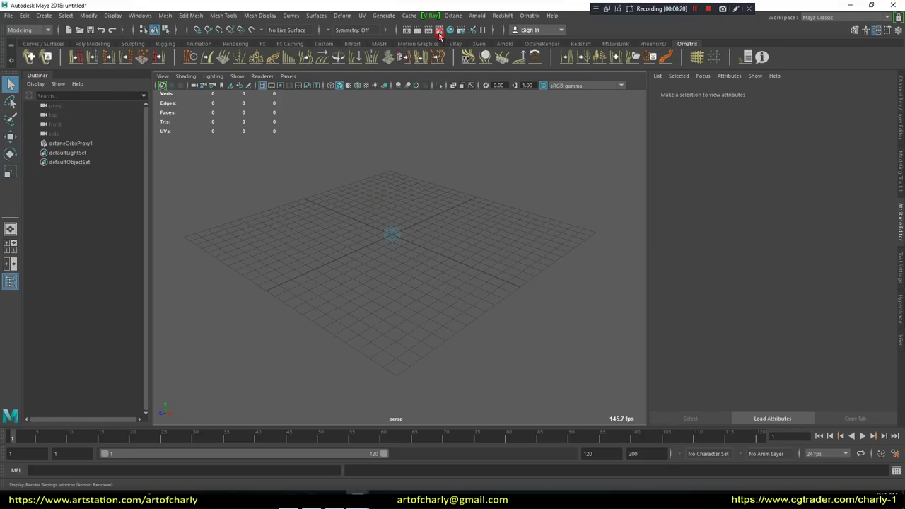
Set the renderer to OctaneRender in Render Settings and show its Octane settings.
click(439, 30)
mouse_move(366, 115)
mouse_down()
mouse_move(338, 101)
mouse_move(271, 94)
mouse_up()
click(327, 137)
click(333, 185)
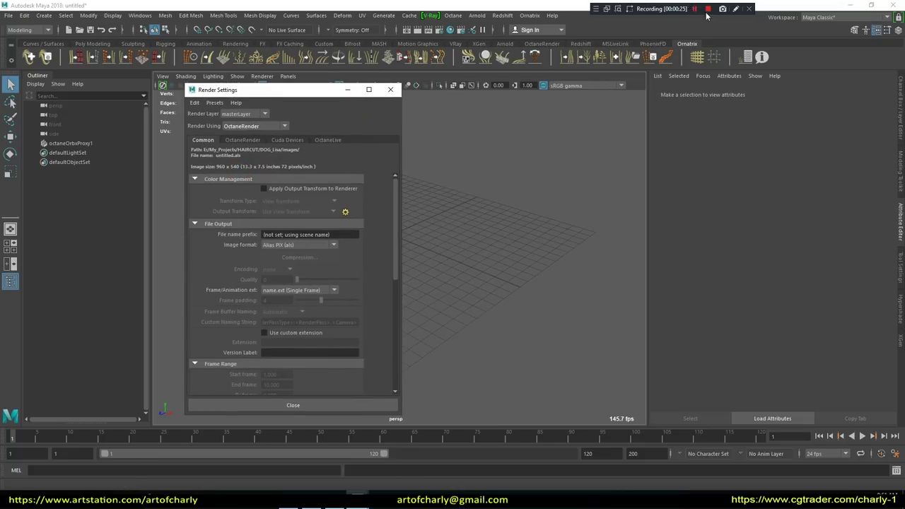
click(735, 8)
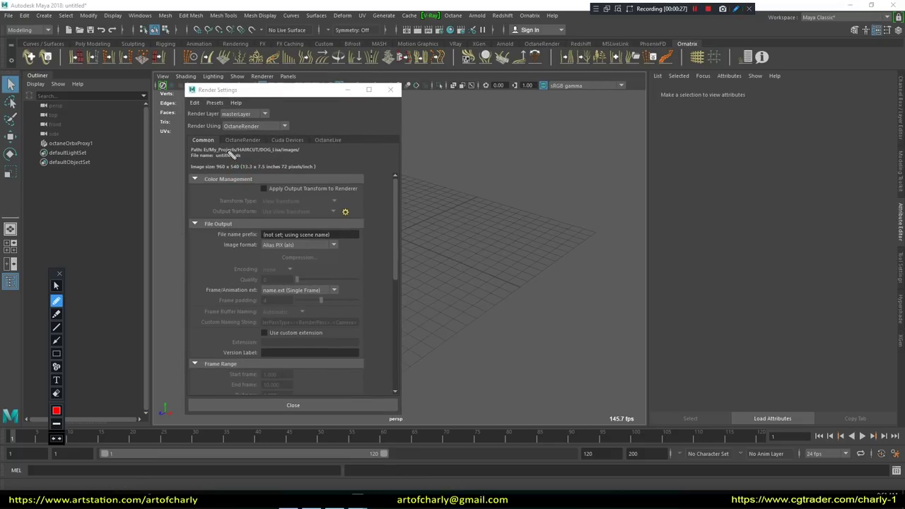
click(243, 140)
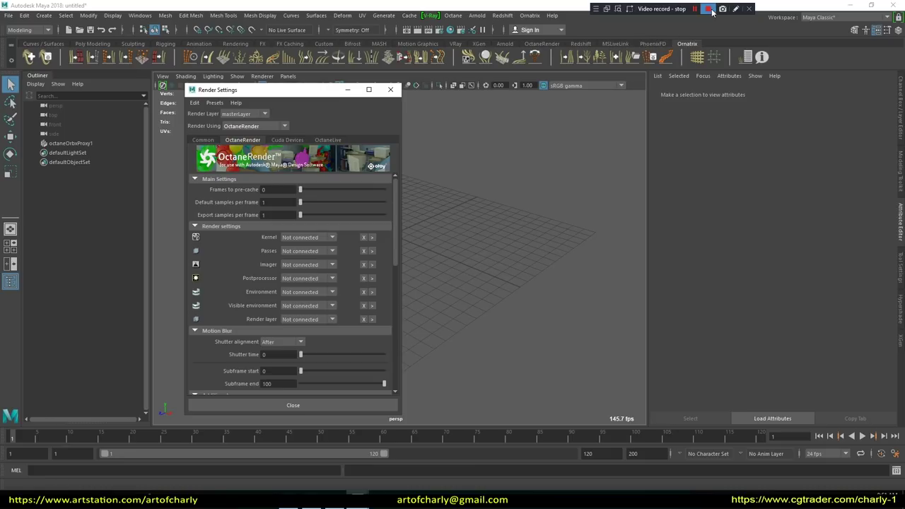
click(735, 8)
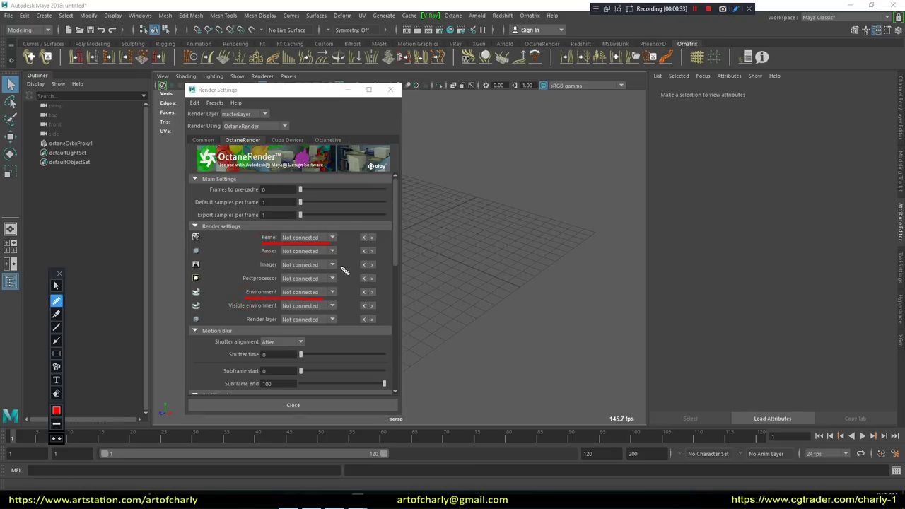
Add a new kernel and a sun-sky environment set to Day light environment, Daylight system type.
click(332, 237)
click(304, 247)
click(330, 292)
click(304, 306)
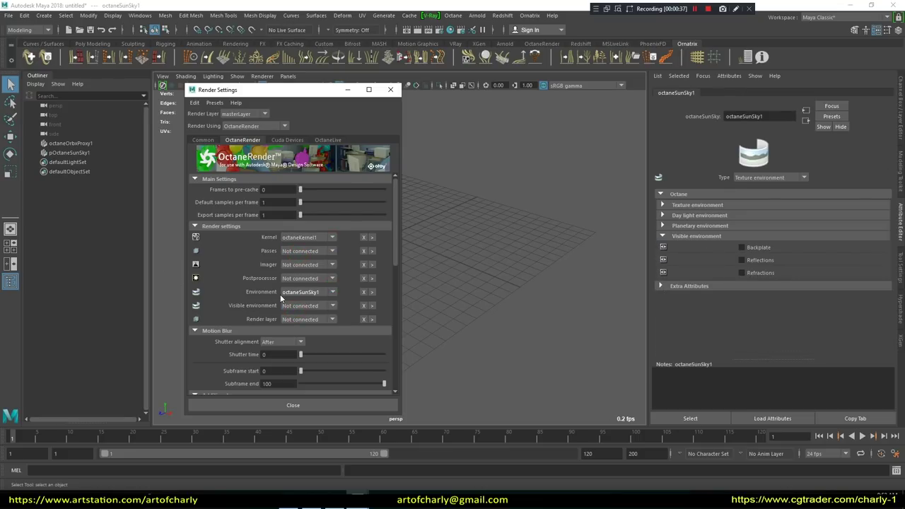
click(736, 8)
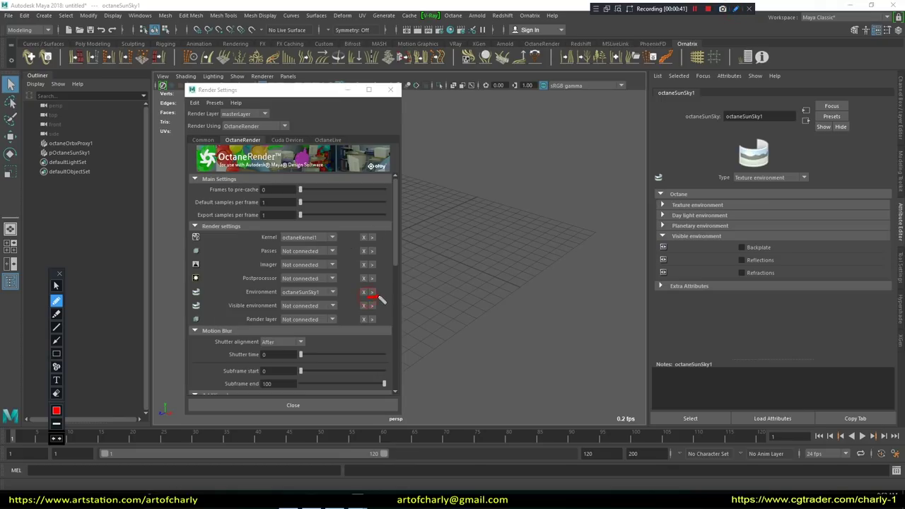
click(783, 180)
click(780, 197)
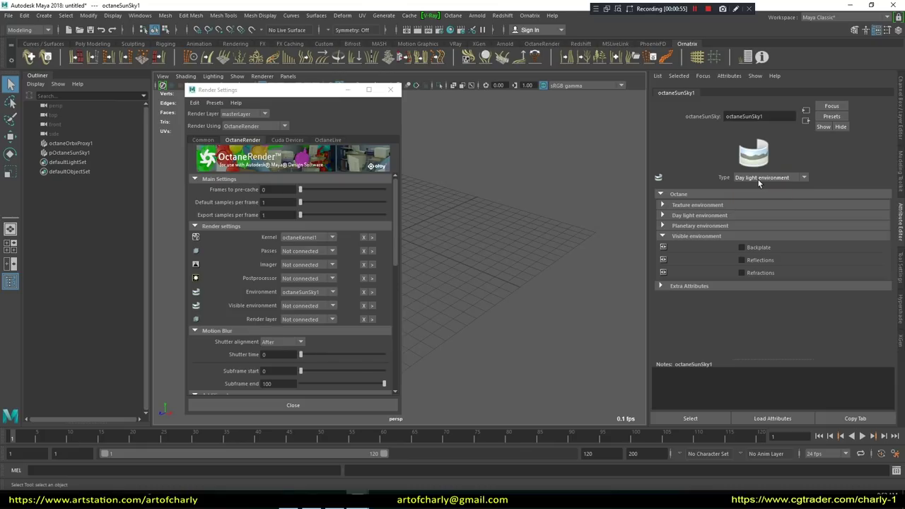
click(702, 215)
click(769, 228)
click(770, 243)
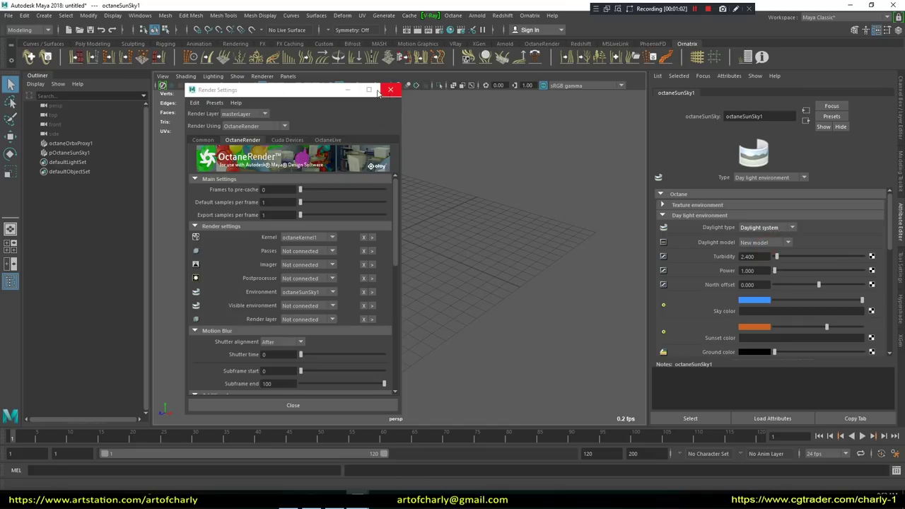
Load Untitled.orbx from the desktop folder into the ORBX proxy.
click(389, 90)
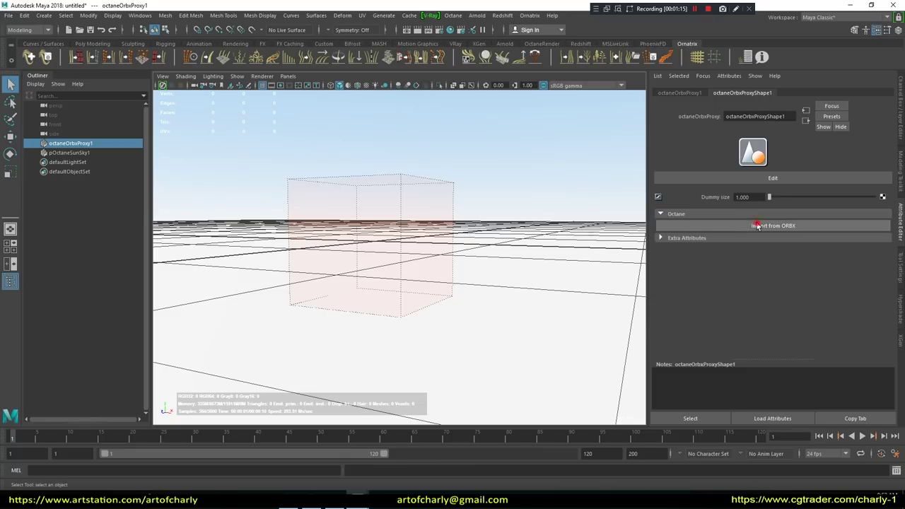
click(739, 226)
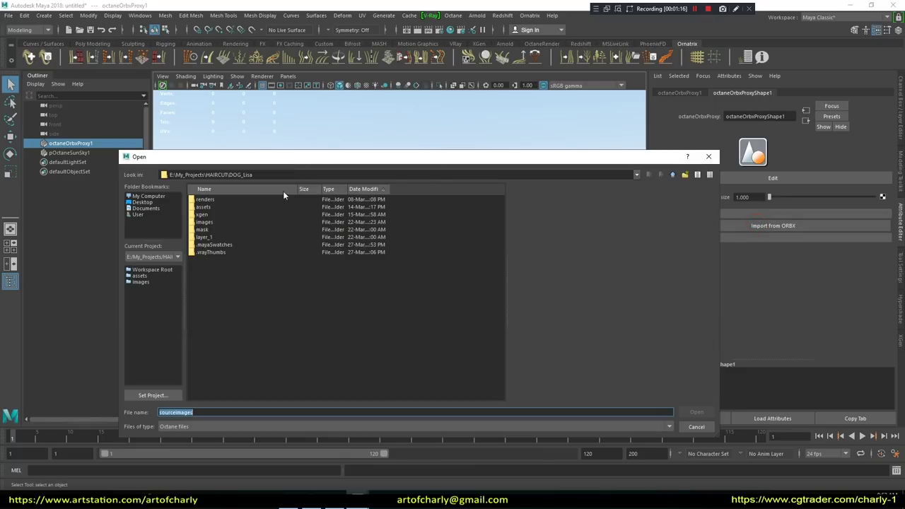
click(150, 208)
double_click(202, 200)
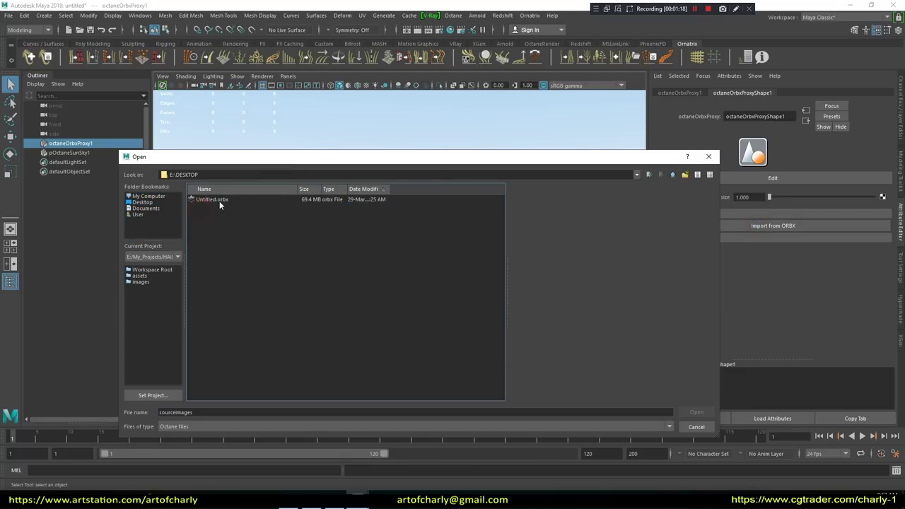
double_click(217, 200)
Switch the viewport to the Octane renderer and orbit slightly over the flower field.
click(261, 76)
click(283, 111)
alt+drag(391, 241, 513, 175)
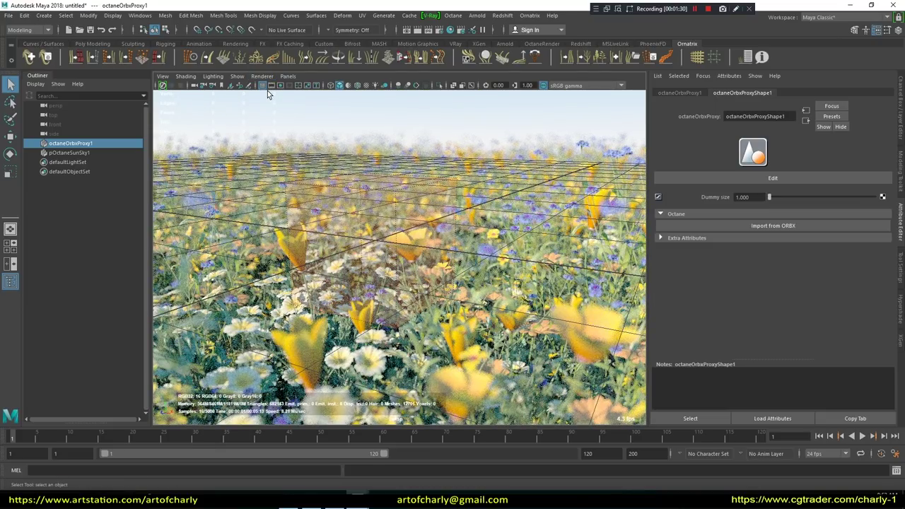
click(463, 125)
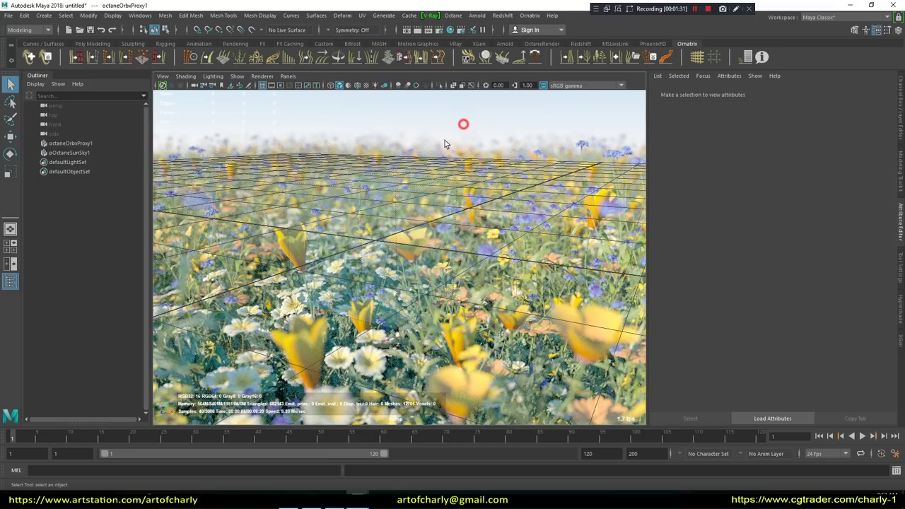
Uncheck Grid under the hotbox Display menu, then select the persp camera.
key(space)
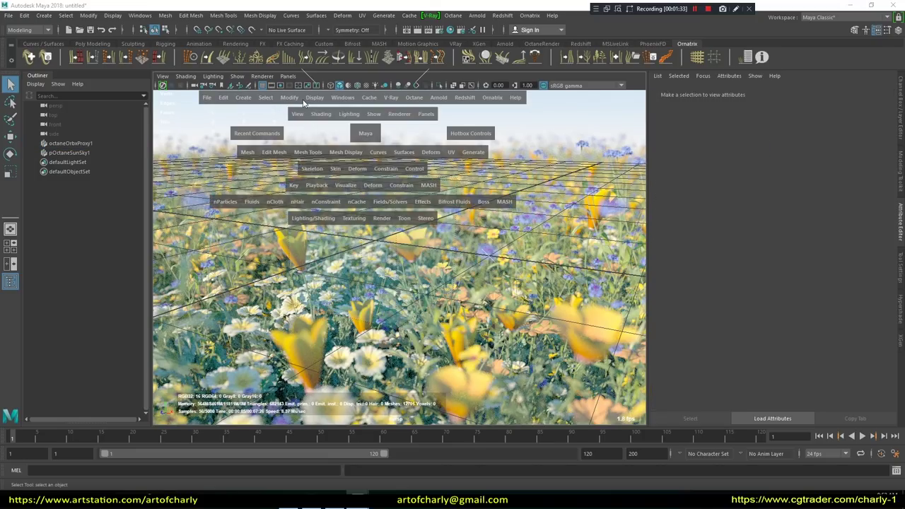
click(315, 98)
click(323, 124)
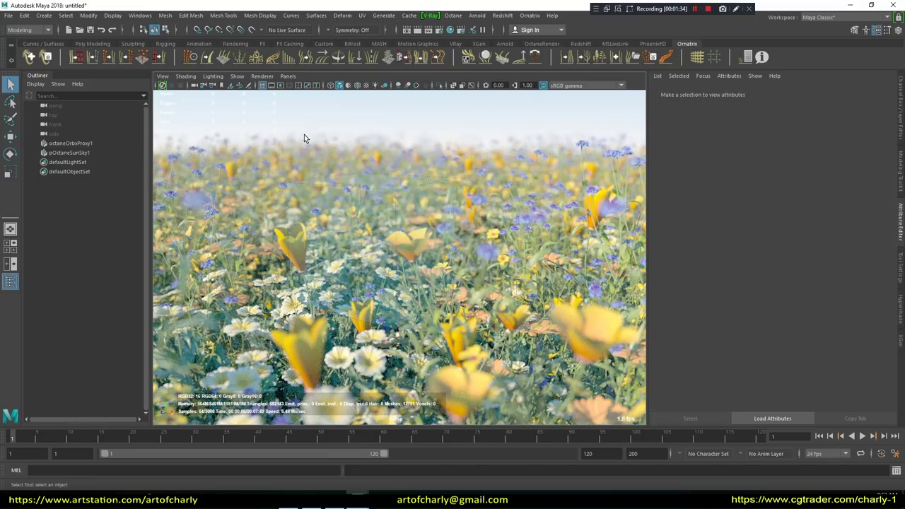
key(space)
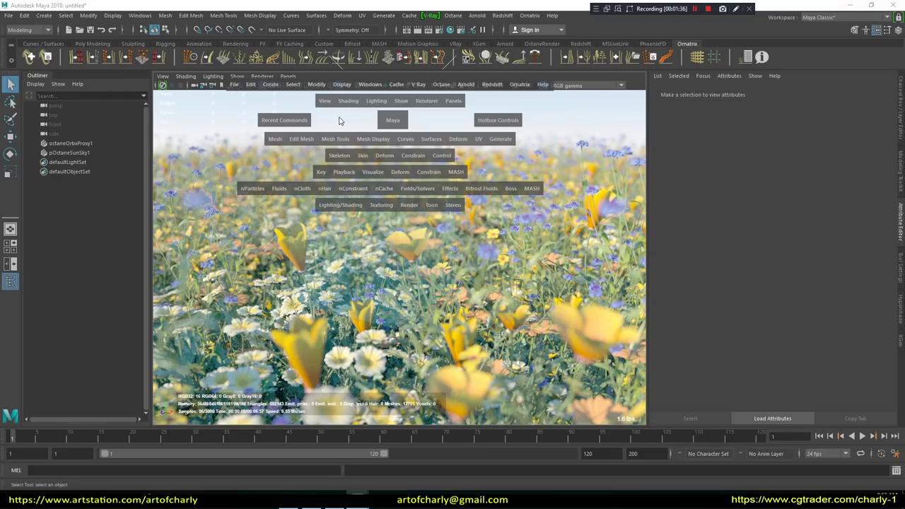
key(space)
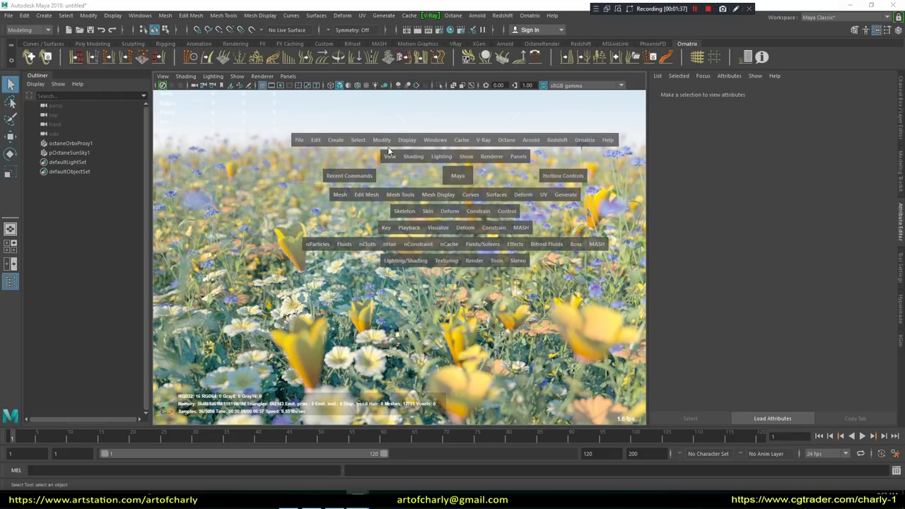
click(405, 143)
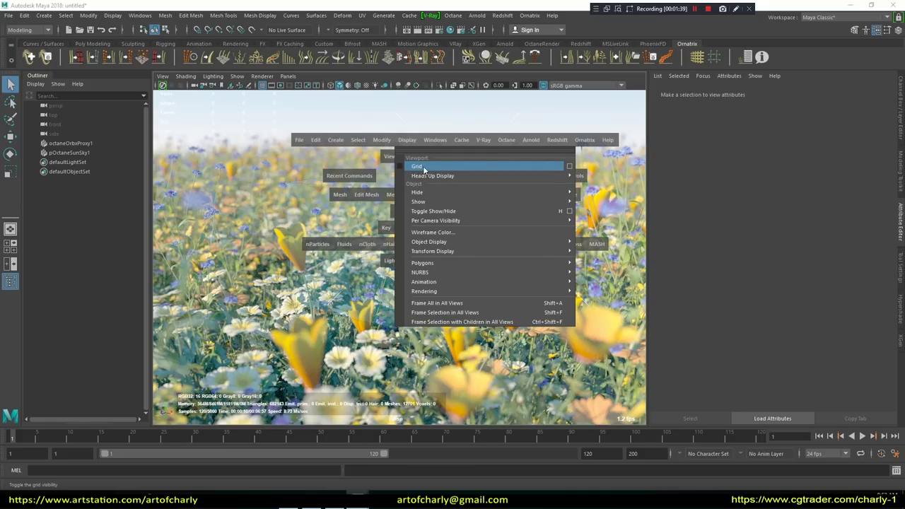
click(424, 167)
click(55, 106)
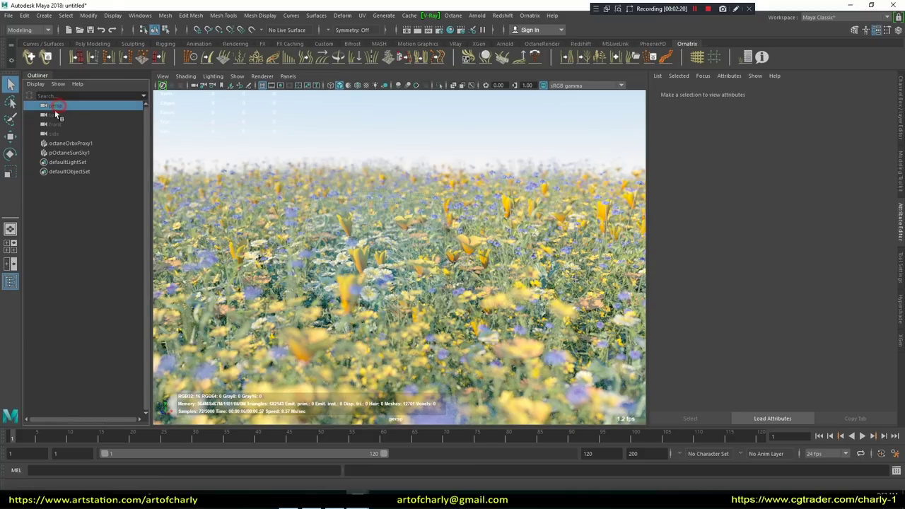
Set the persp camera's thin-lens Aperture to 0, then 0.5, and select pOctaneSunSky1.
scroll(689, 219, down, 5)
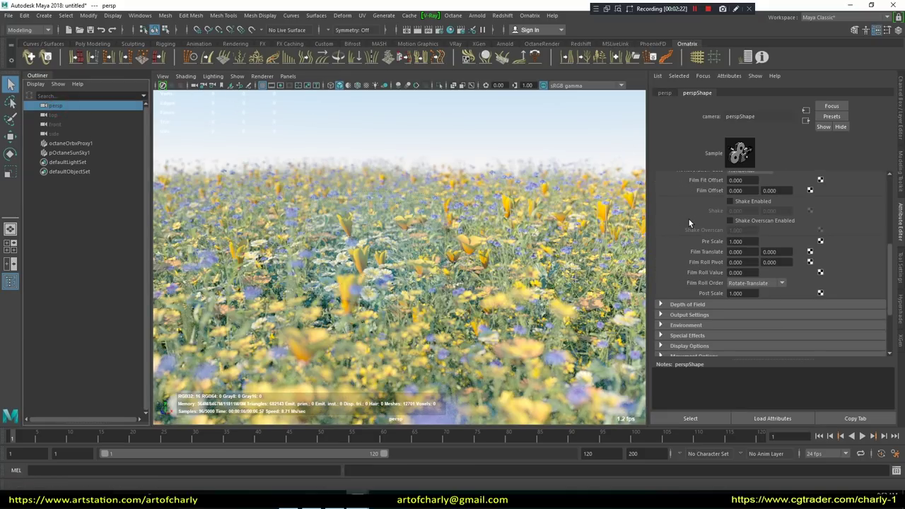
scroll(689, 219, down, 3)
click(679, 299)
scroll(698, 286, down, 3)
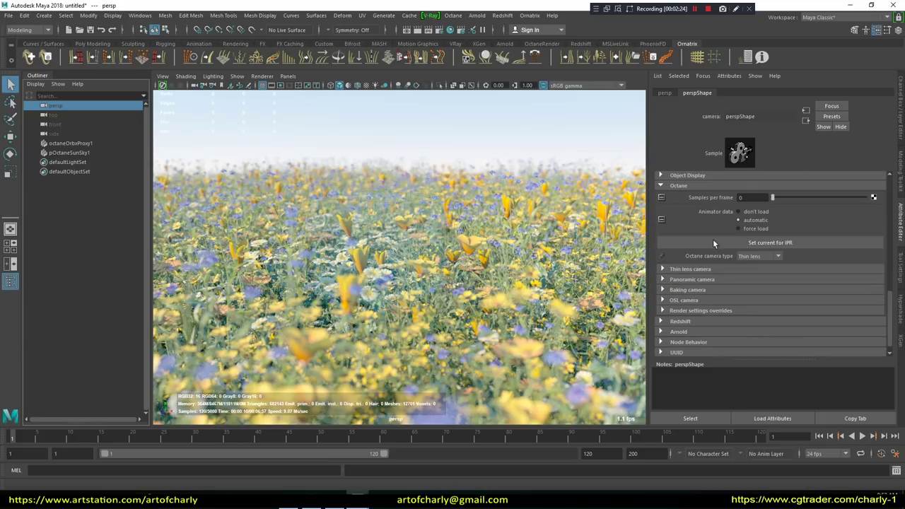
scroll(679, 265, down, 1)
click(714, 255)
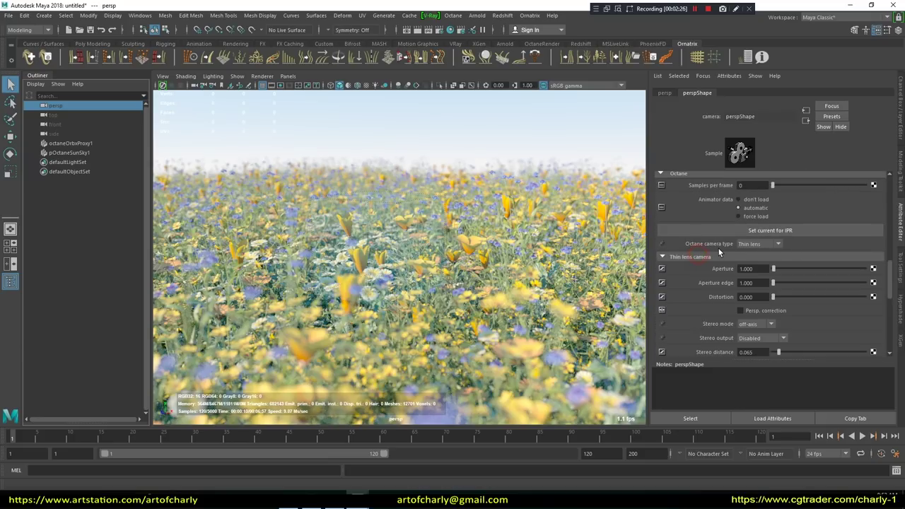
scroll(714, 253, down, 2)
click(754, 212)
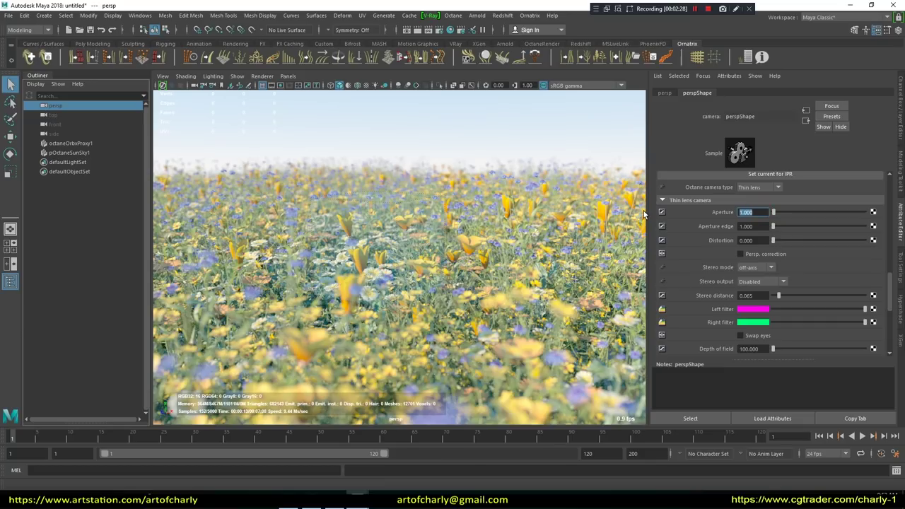
text(0)
key(Return)
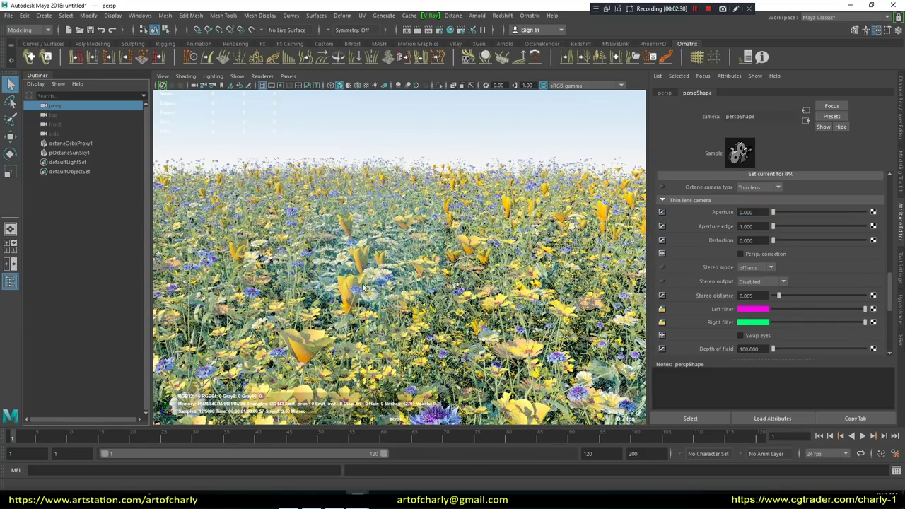
click(747, 213)
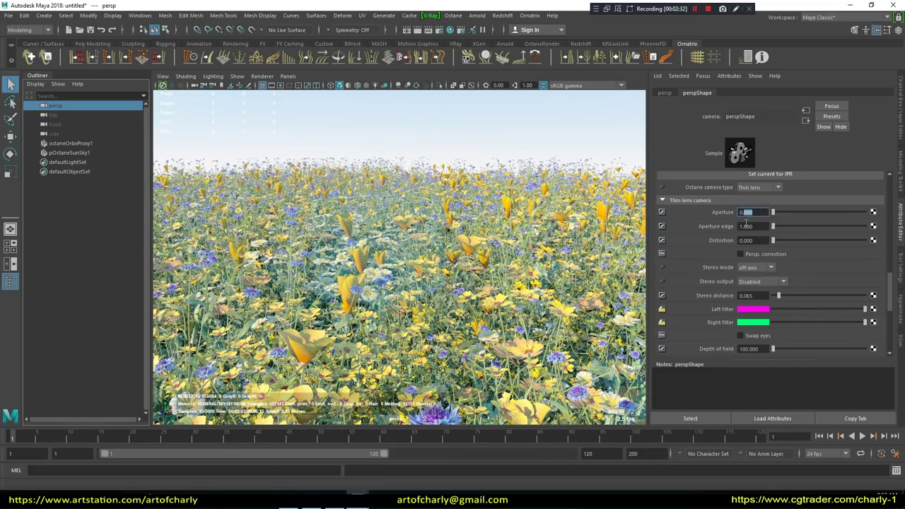
text(0.5)
key(Return)
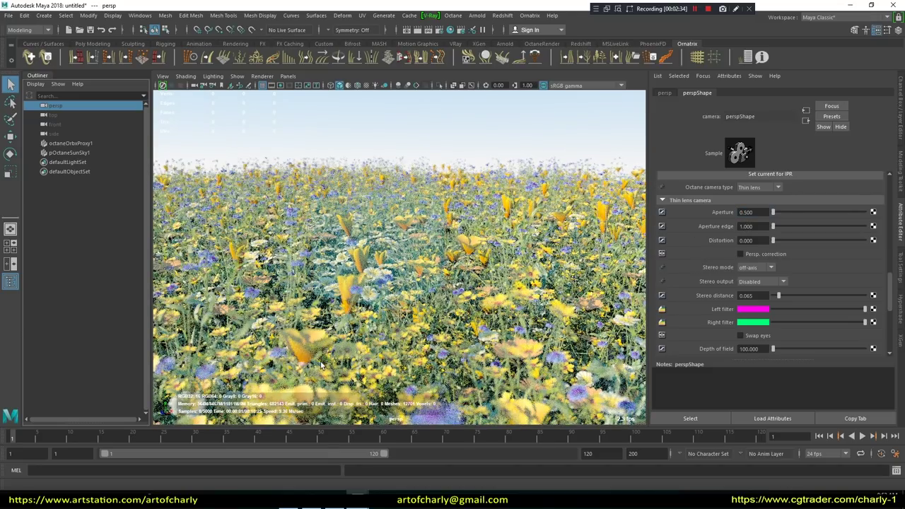
scroll(771, 283, up, 5)
click(84, 153)
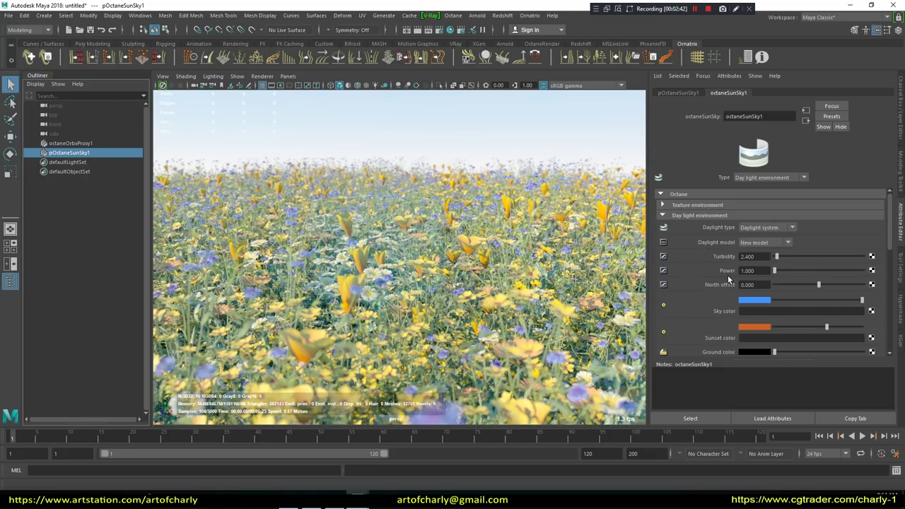
Keep the New model daylight and drag octaneSunSky1's Hour slider earlier, then later toward dusk.
scroll(725, 277, down, 3)
scroll(724, 277, up, 2)
scroll(724, 276, up, 1)
click(762, 245)
click(762, 245)
scroll(708, 280, down, 5)
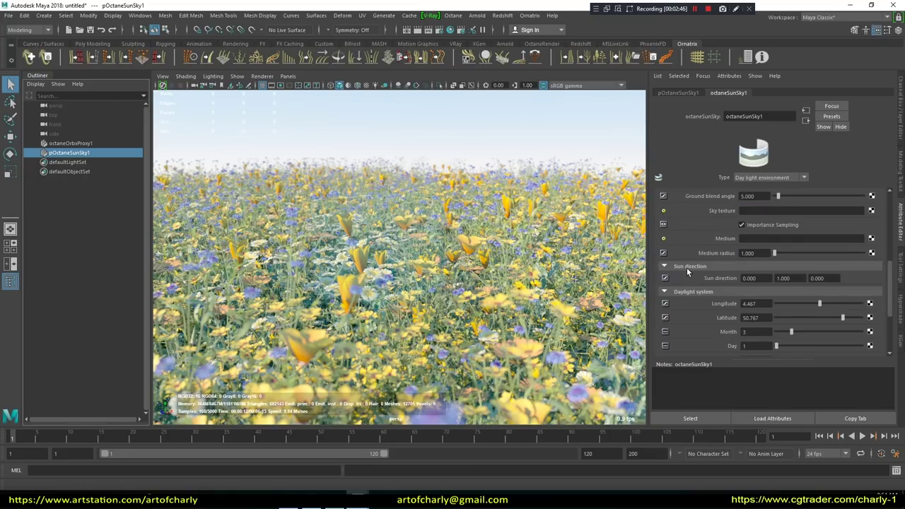
scroll(714, 271, down, 2)
scroll(767, 279, down, 2)
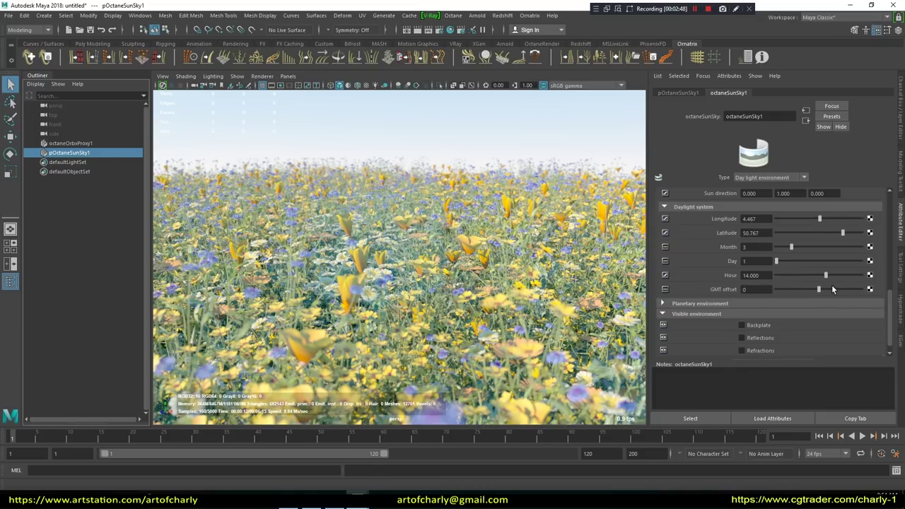
drag(818, 275, 800, 275)
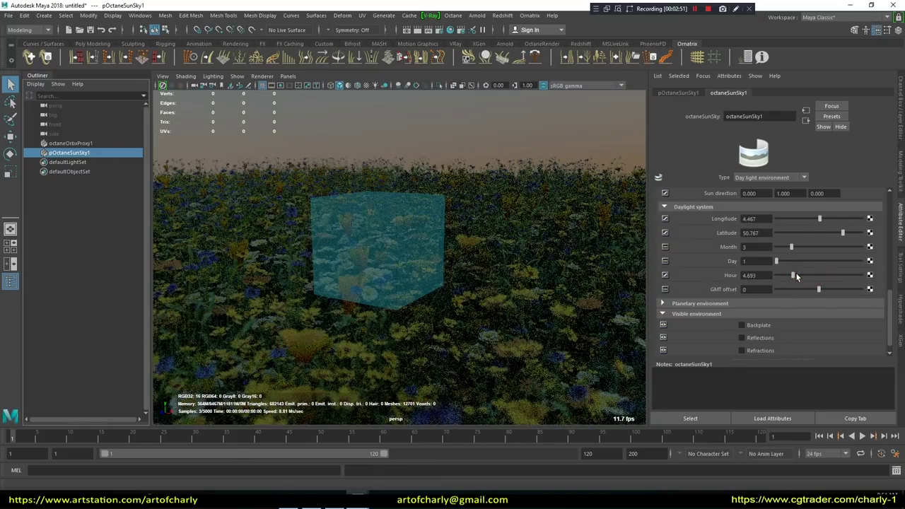
mouse_move(799, 275)
mouse_down()
mouse_move(853, 275)
mouse_move(829, 275)
mouse_up()
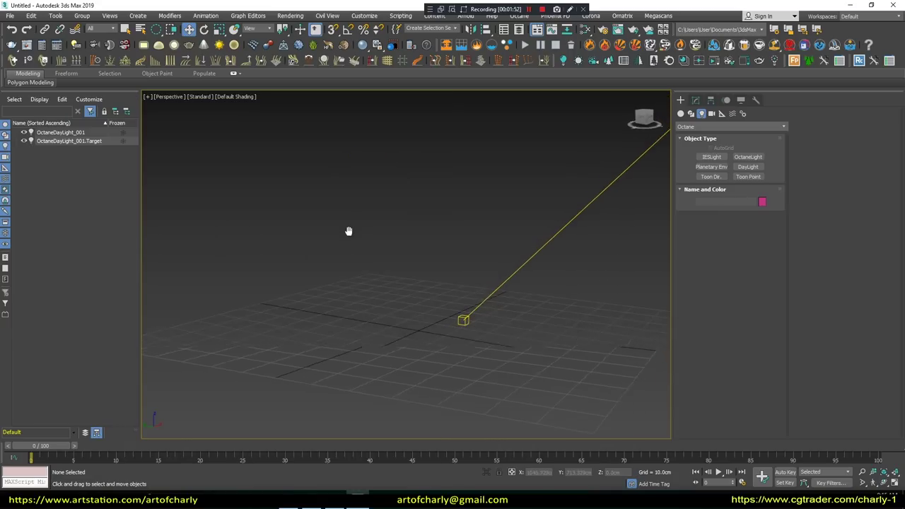
Create an Ornatrix Fur Ball and set Hair from Guides percentage to 1.0.
click(13, 60)
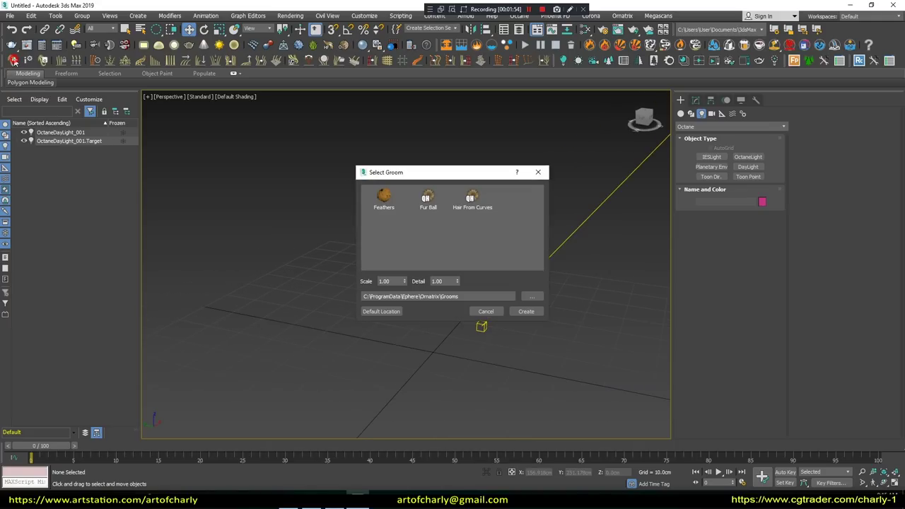
double_click(428, 200)
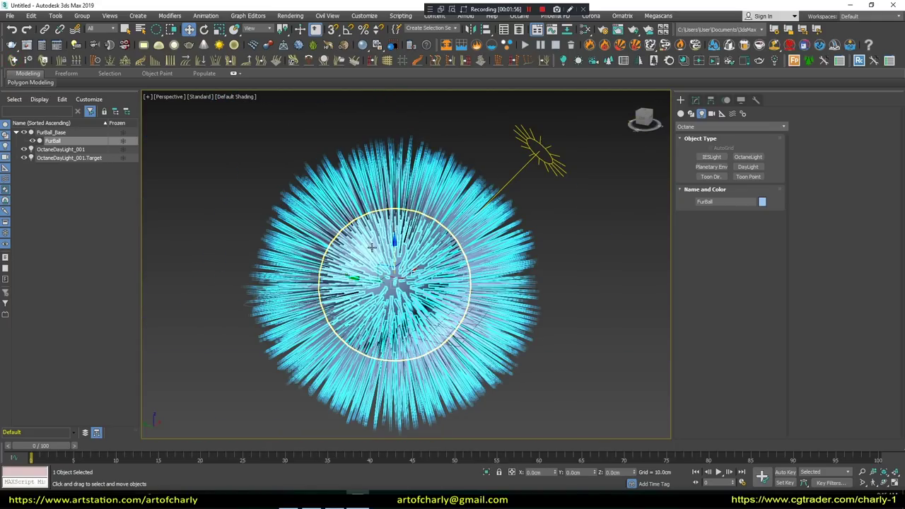
click(724, 149)
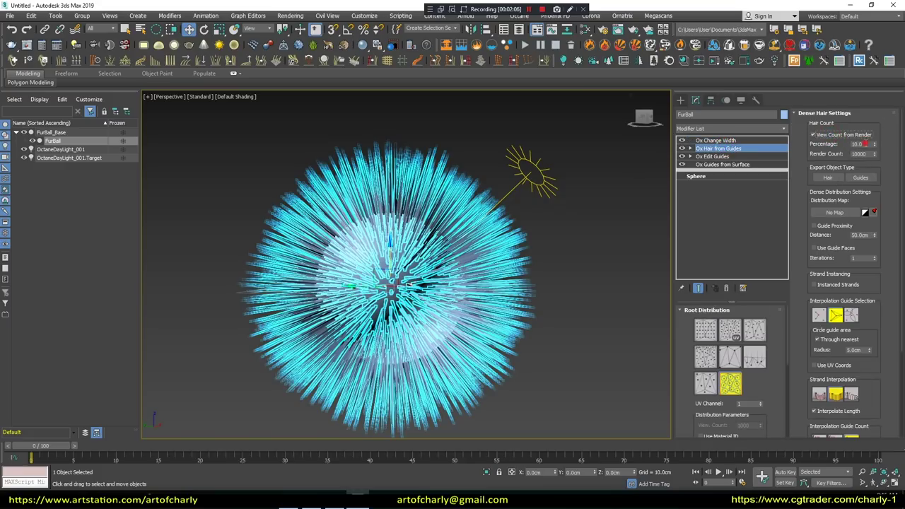
text(1)
key(Return)
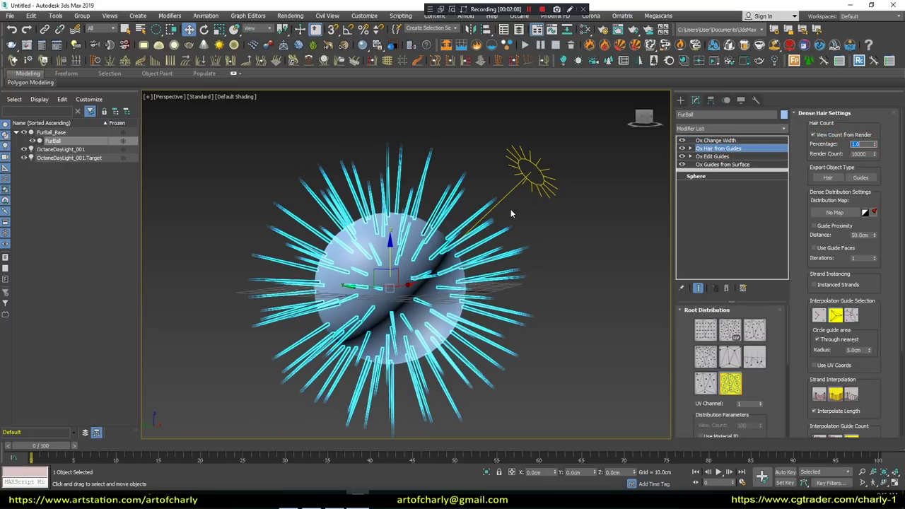
alt+middle_drag(512, 211, 416, 191)
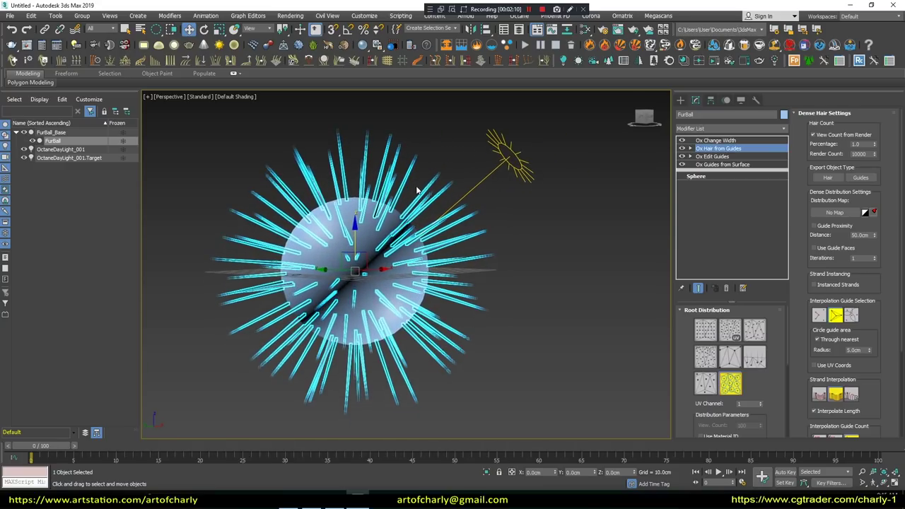
Brush the top, side and lower guides with Ox Edit Guides so strands curve outward.
click(716, 140)
click(724, 156)
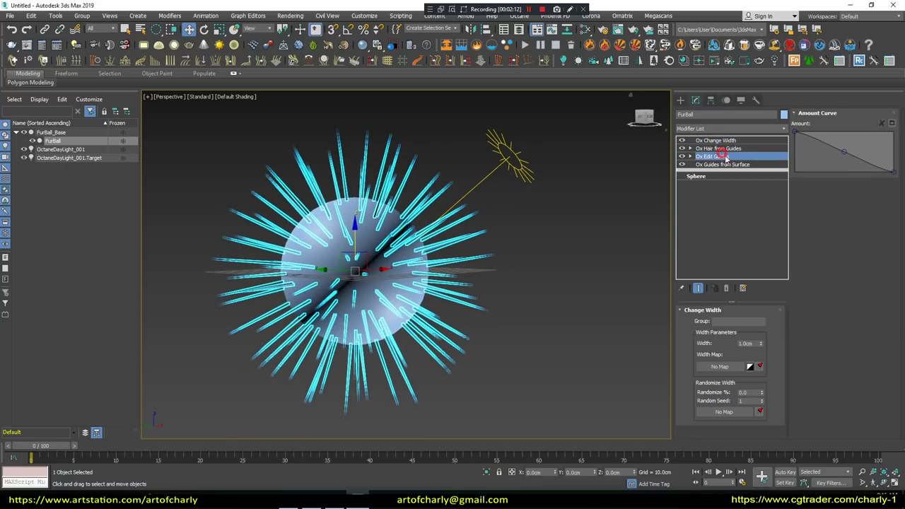
click(739, 322)
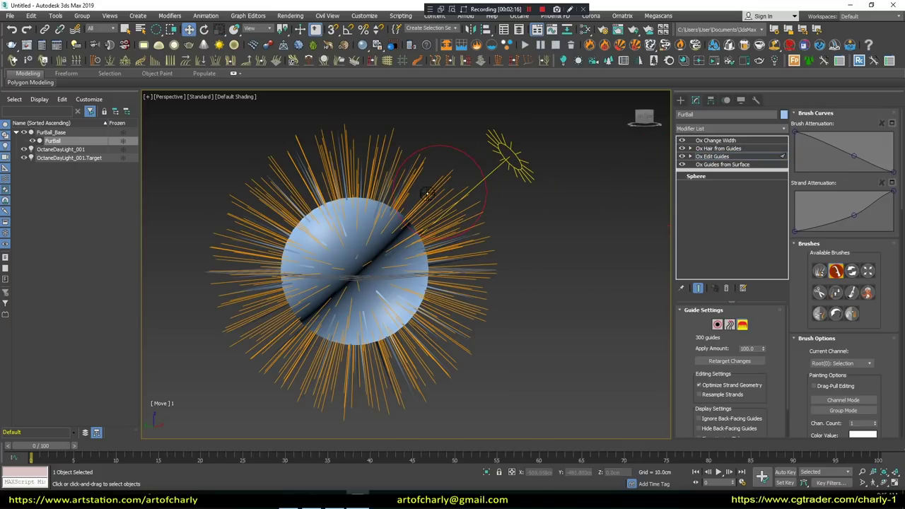
mouse_move(458, 205)
mouse_down()
mouse_move(535, 202)
mouse_move(219, 191)
mouse_move(196, 303)
mouse_move(247, 170)
mouse_move(370, 125)
mouse_move(395, 289)
mouse_up()
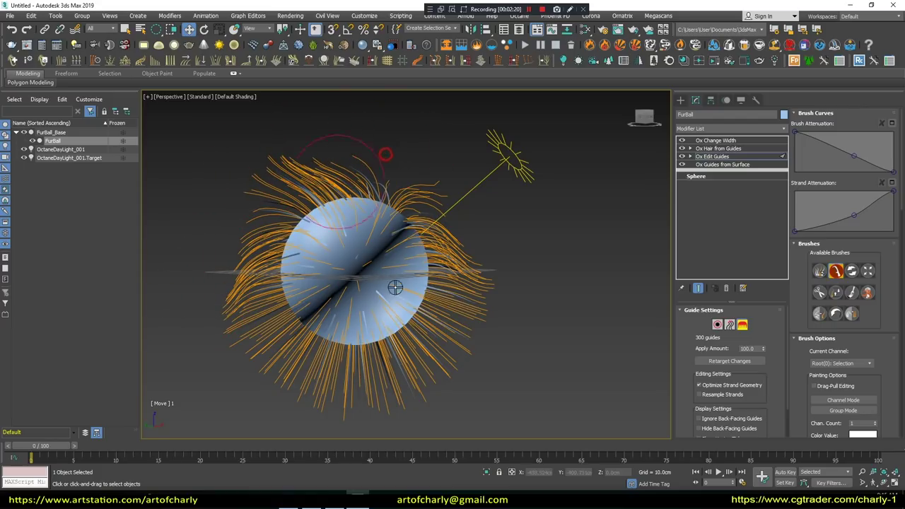
mouse_move(490, 355)
mouse_down()
mouse_move(364, 399)
mouse_move(202, 365)
mouse_up()
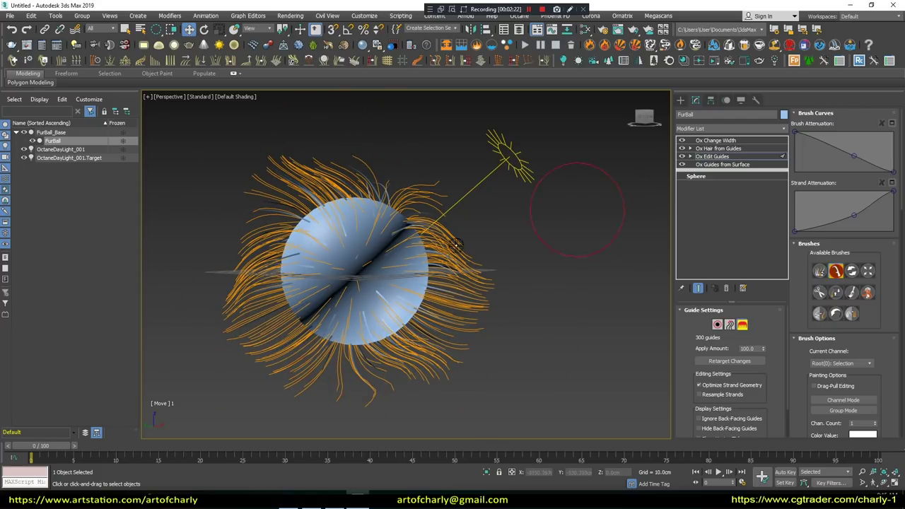
alt+middle_drag(536, 266, 438, 266)
mouse_move(454, 192)
mouse_down()
mouse_move(501, 323)
mouse_move(208, 303)
mouse_move(299, 367)
mouse_move(531, 327)
mouse_up()
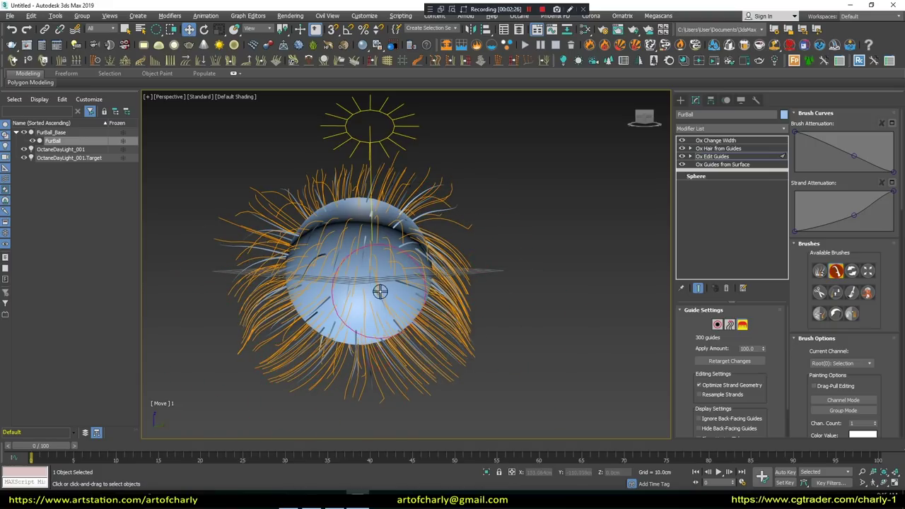
alt+middle_drag(379, 292, 443, 277)
mouse_move(329, 161)
mouse_down()
mouse_move(362, 138)
mouse_move(314, 146)
mouse_up()
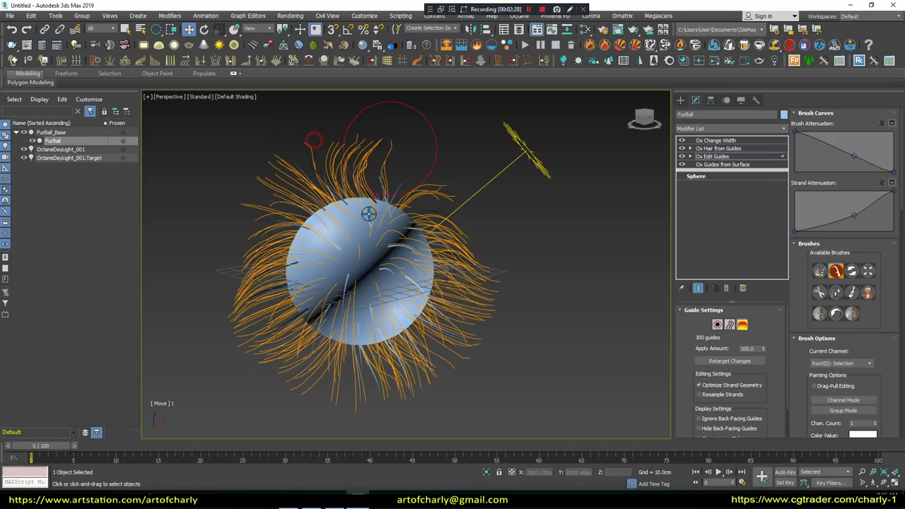
alt+middle_drag(363, 111, 374, 232)
click(743, 325)
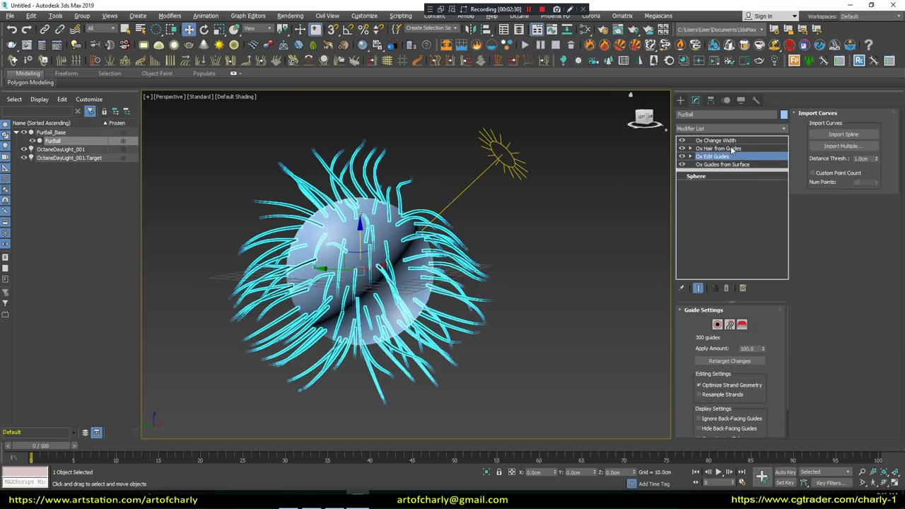
Add Ox Clump to FurBall, create clumps with Generate Method set to Guides, and open Render Setup.
click(735, 148)
click(784, 128)
drag(784, 145, 781, 243)
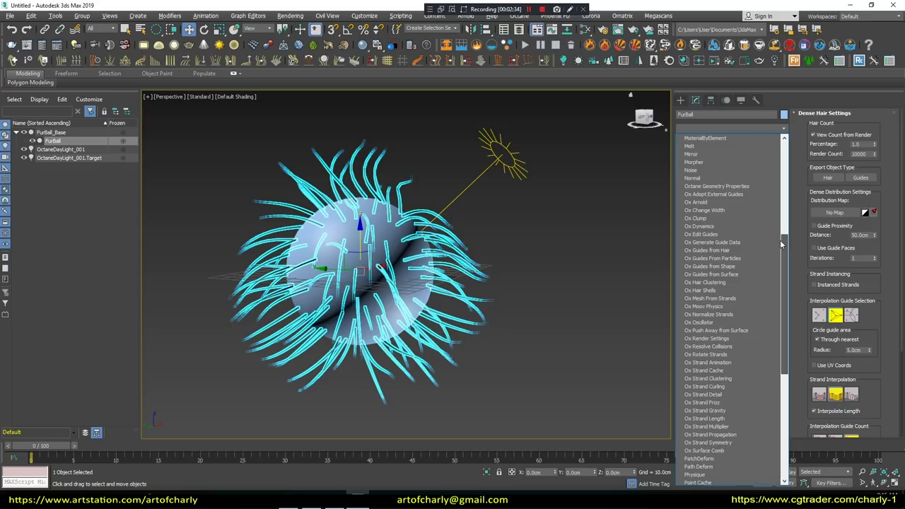
click(728, 217)
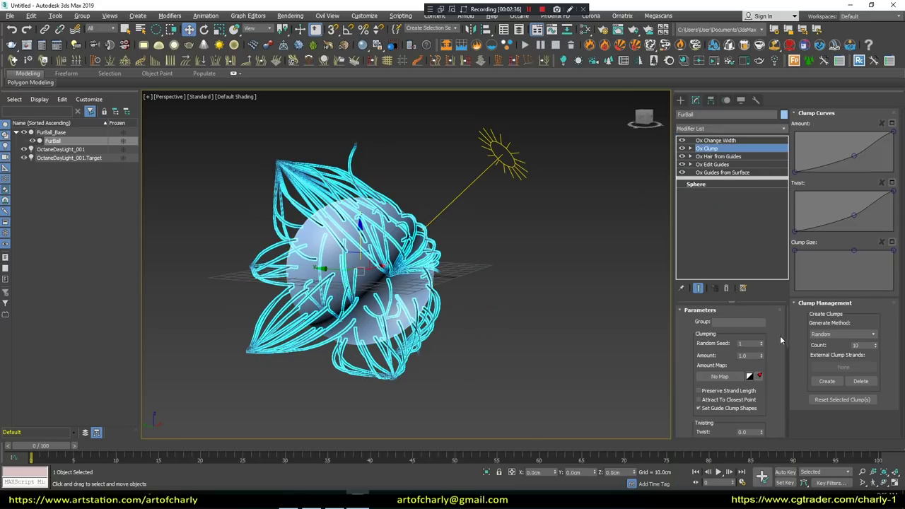
click(817, 334)
click(821, 343)
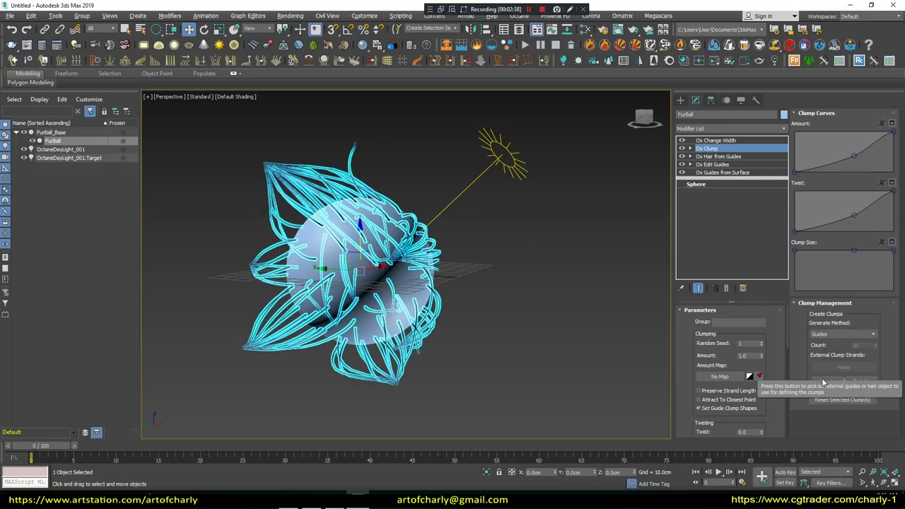
click(826, 381)
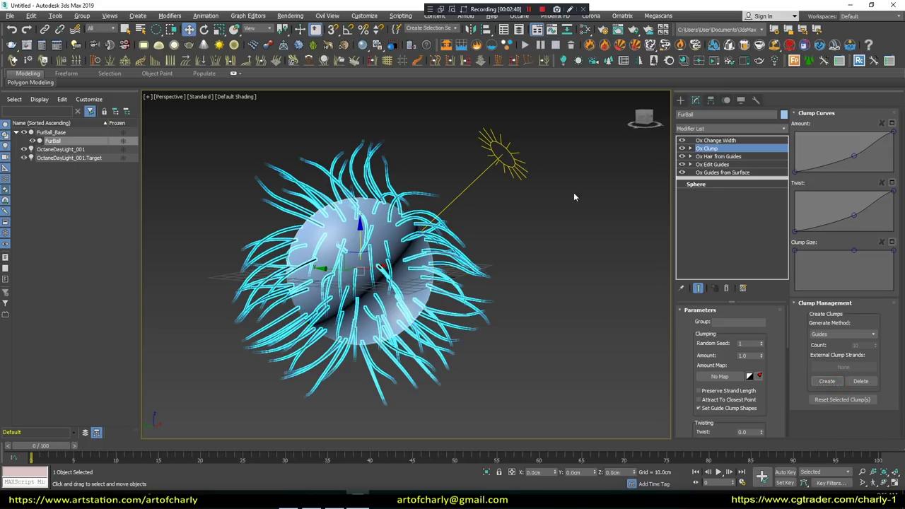
alt+middle_drag(493, 216, 499, 145)
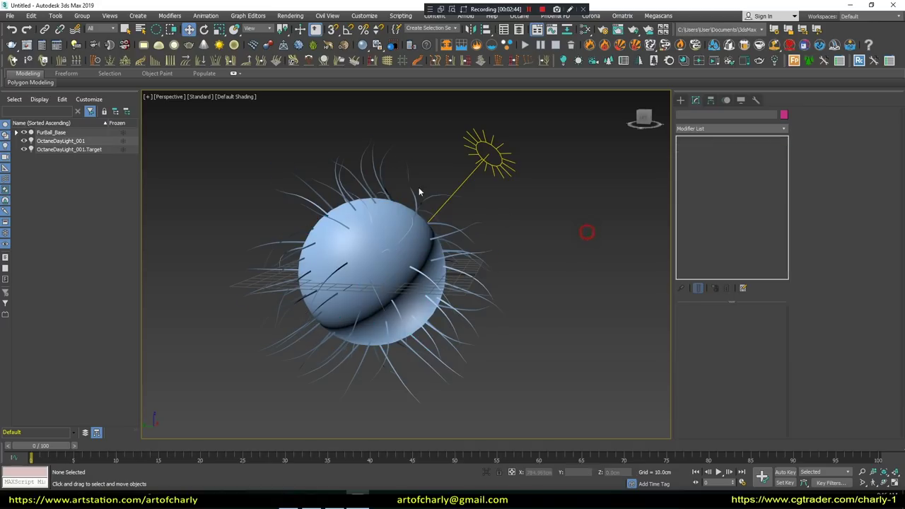
key(F10)
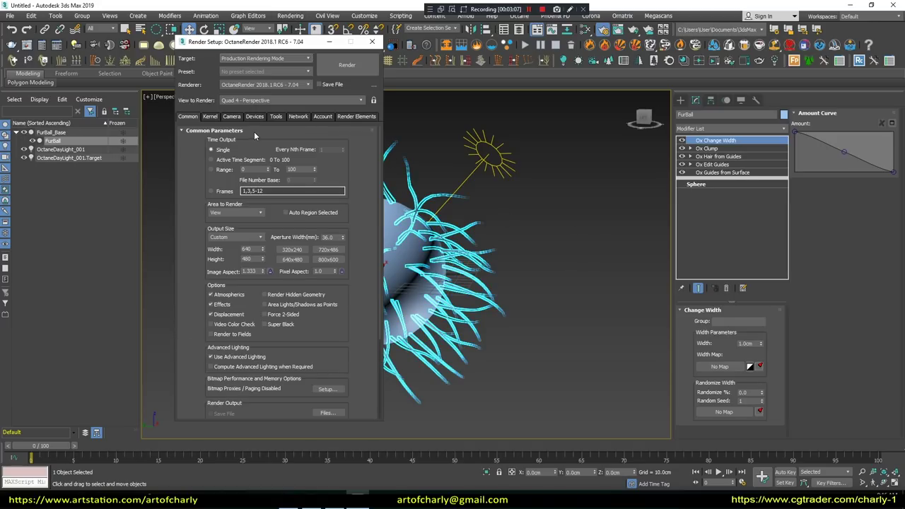
In the Octane Kernel settings, set Notify objects on render to Per object.
click(210, 116)
click(271, 312)
click(272, 313)
click(278, 313)
click(251, 330)
Close Render Setup and open the interactive Octane Viewport from the viewport context menu.
right_click(488, 263)
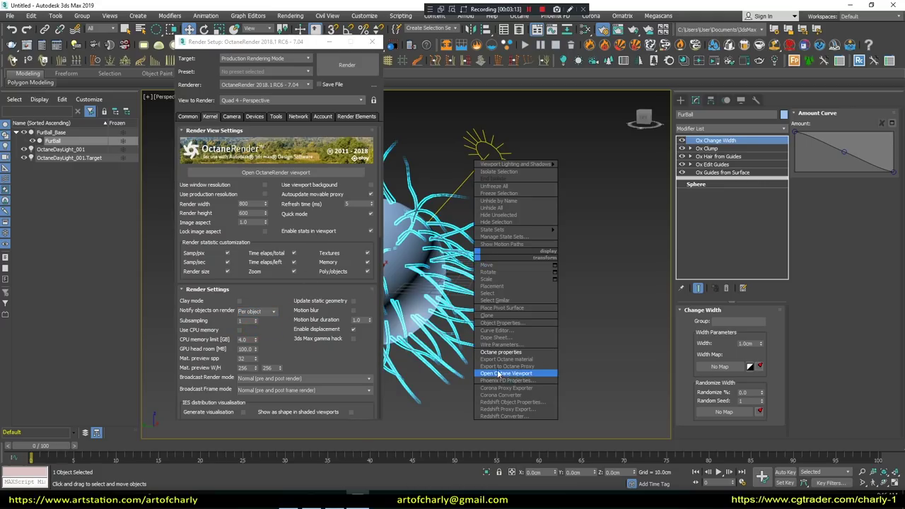
click(506, 347)
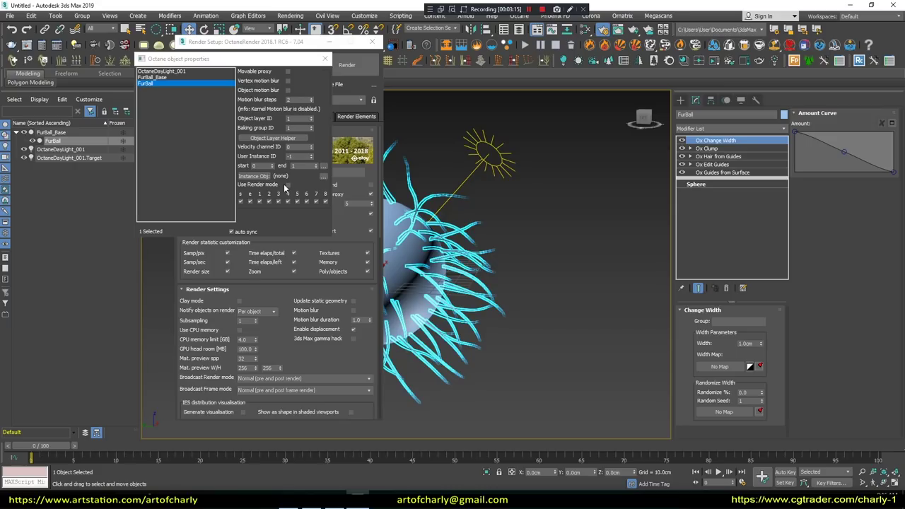
click(325, 58)
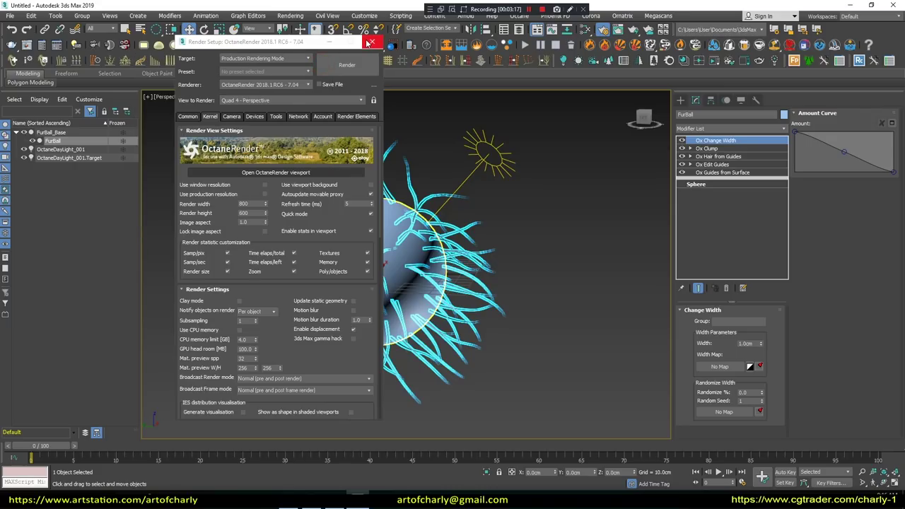
click(369, 44)
right_click(596, 263)
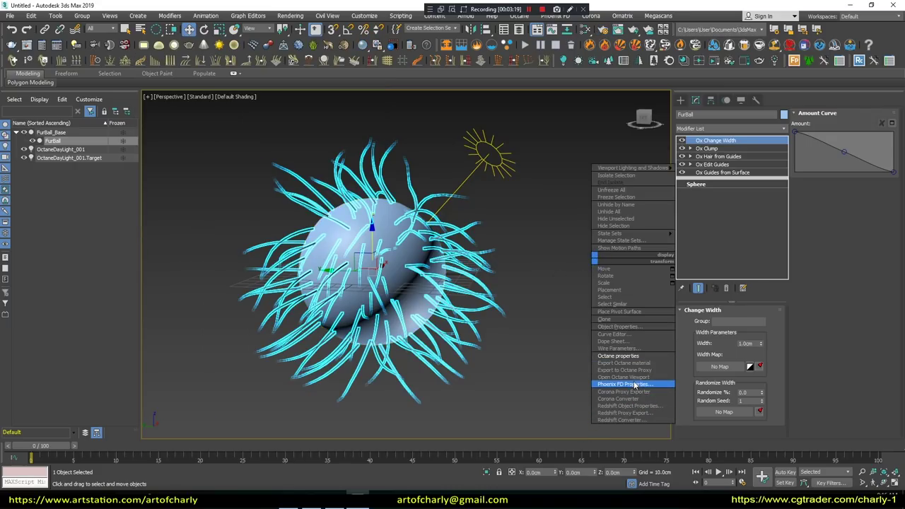
click(622, 377)
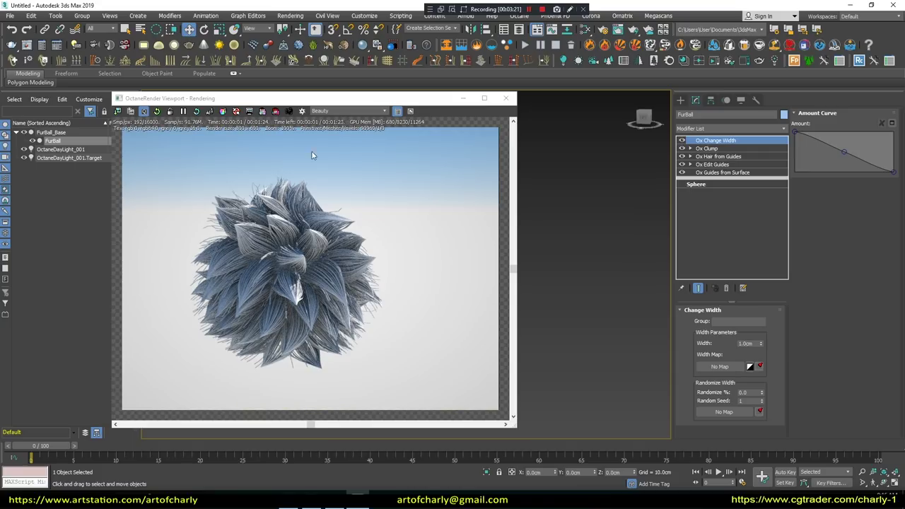
Refresh the render for the new hair count and reset the clump flyaway amount to 0.0.
click(718, 156)
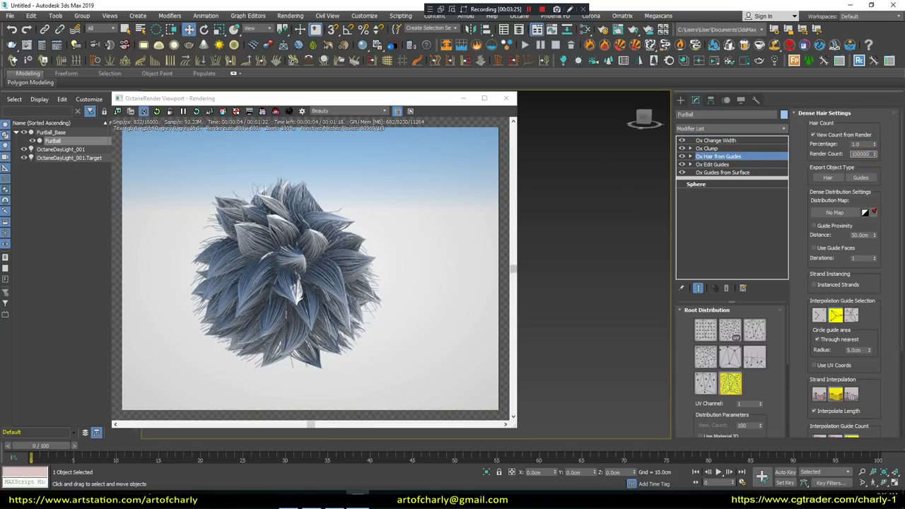
click(196, 111)
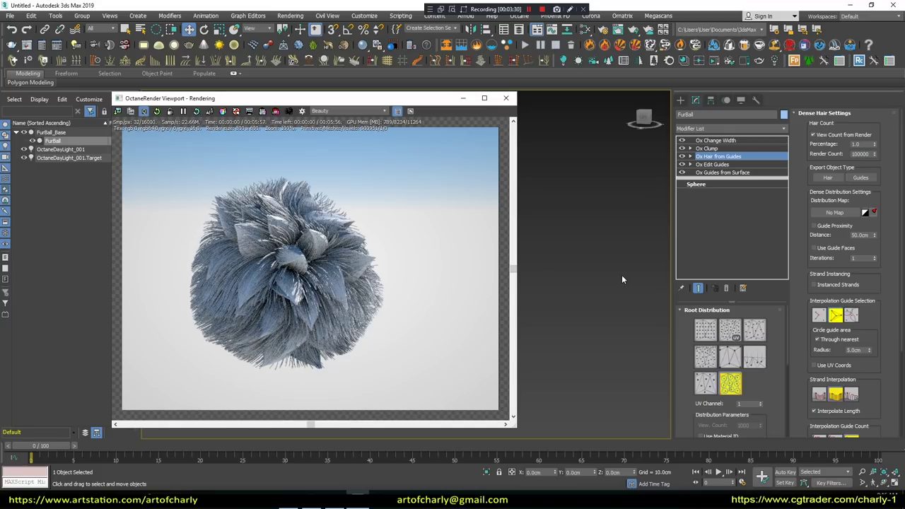
click(710, 148)
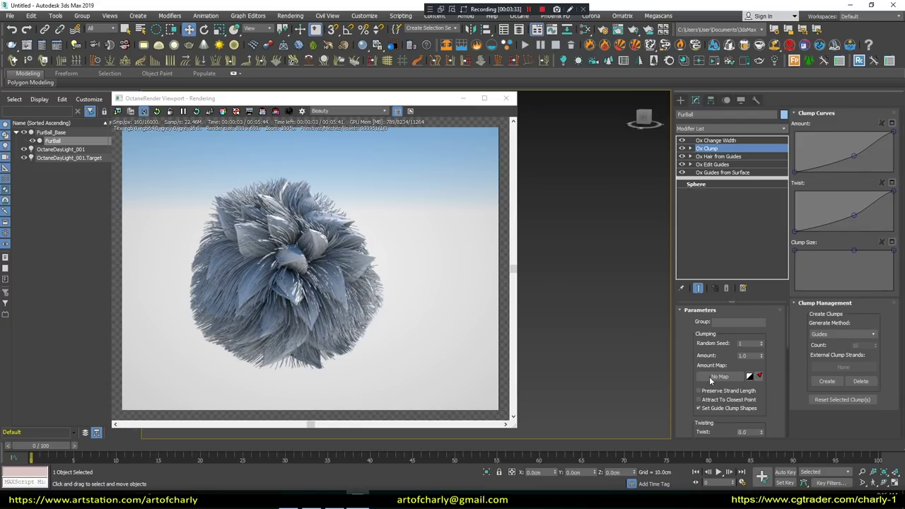
drag(697, 345, 692, 248)
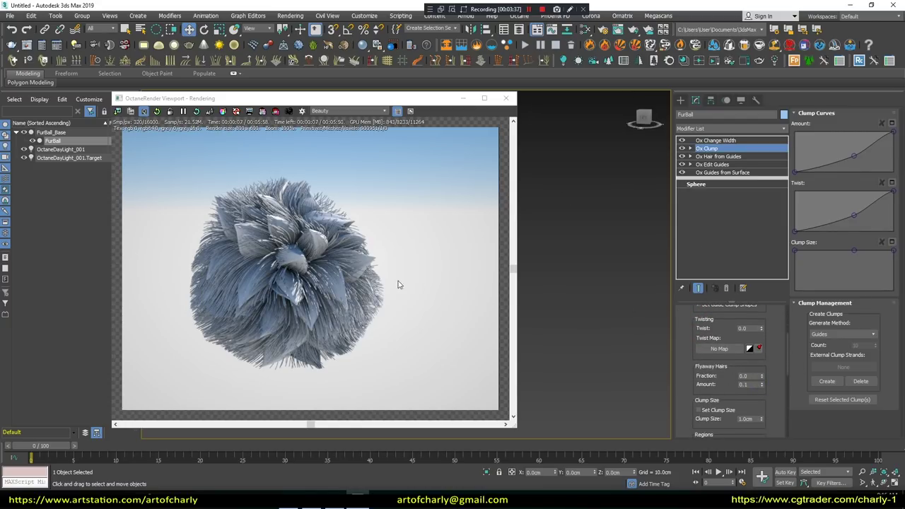
right_click(763, 386)
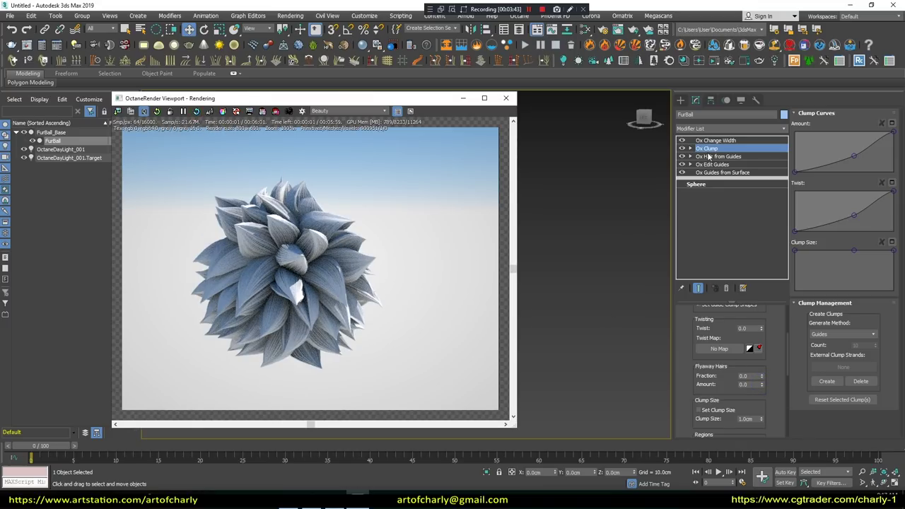
Add Ox Strand Length with randomized strand lengths and restart the Octane render.
click(780, 128)
scroll(773, 211, down, 5)
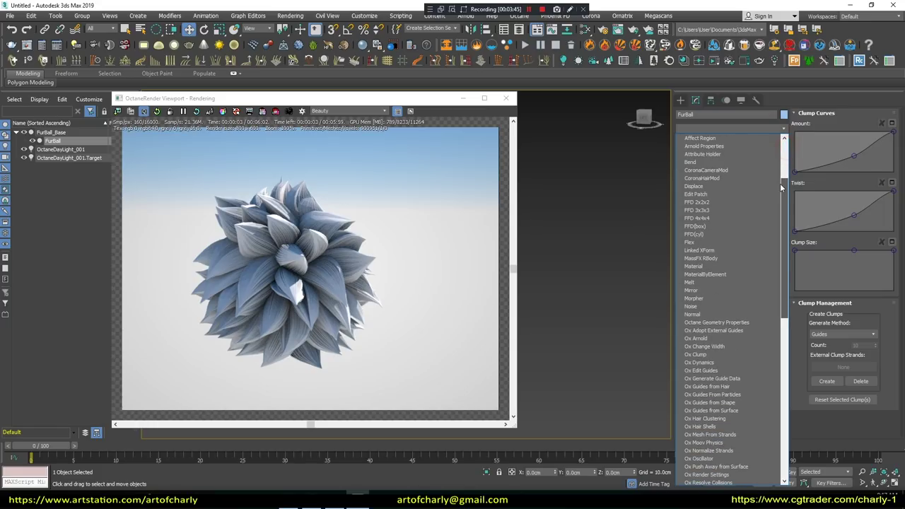
scroll(773, 220, down, 2)
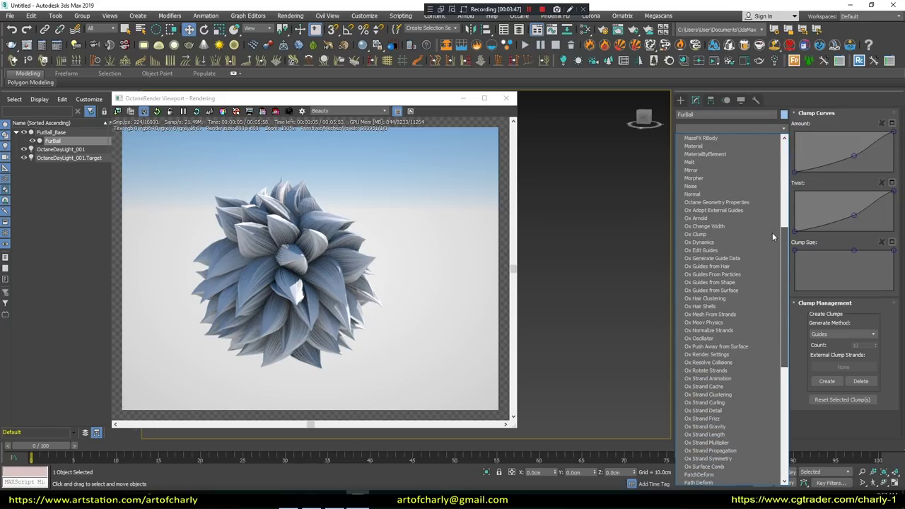
click(722, 434)
drag(759, 389, 760, 339)
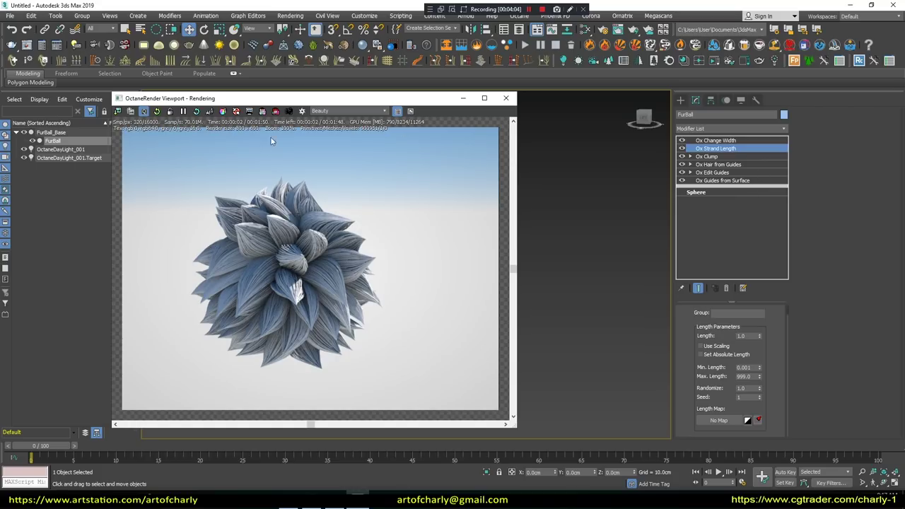
click(195, 111)
Enable Movable proxy in FurBall's Octane object properties.
drag(360, 99, 369, 122)
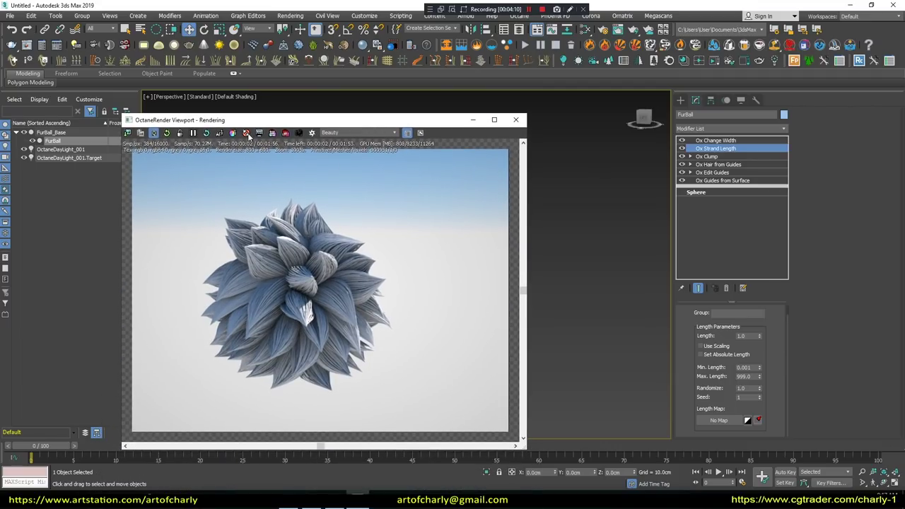
drag(378, 120, 355, 252)
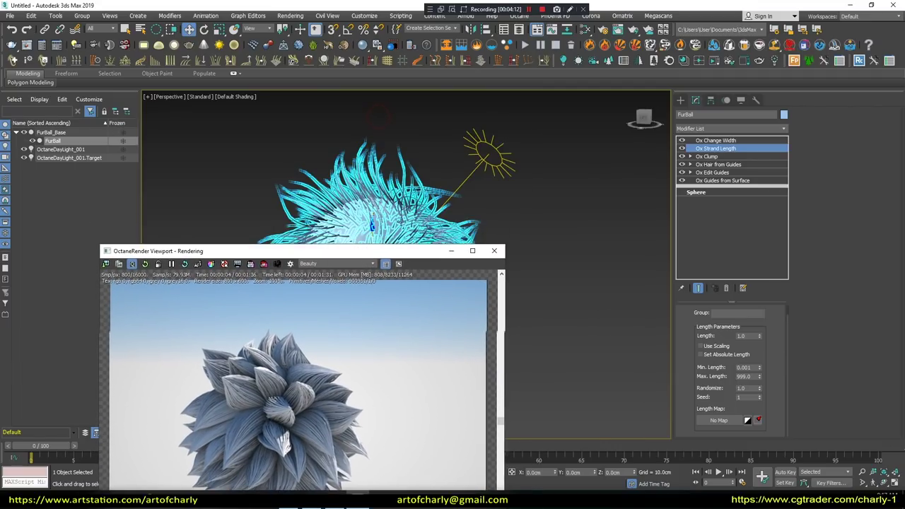
right_click(405, 168)
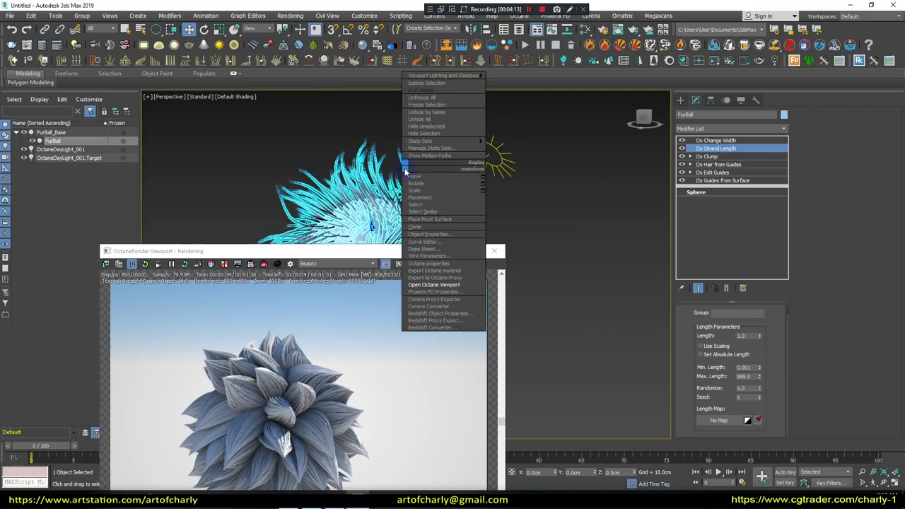
click(429, 263)
click(287, 72)
click(325, 59)
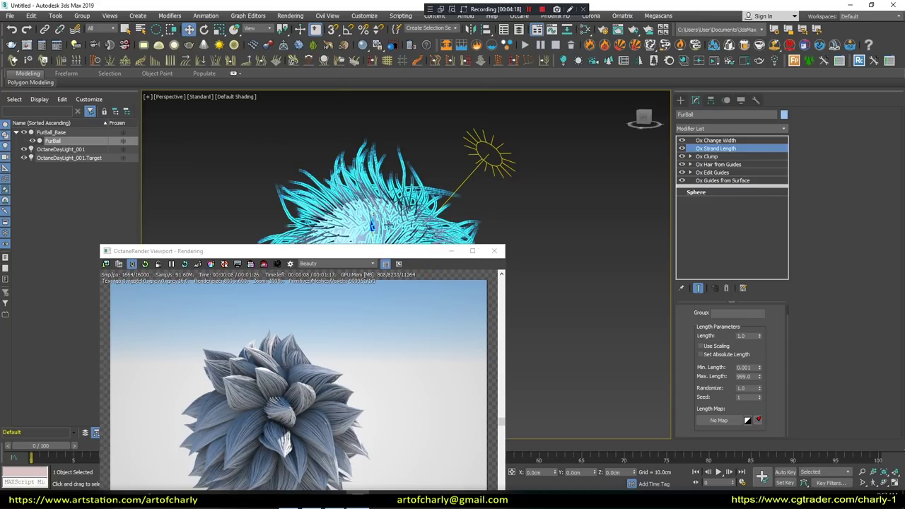
drag(320, 253, 326, 152)
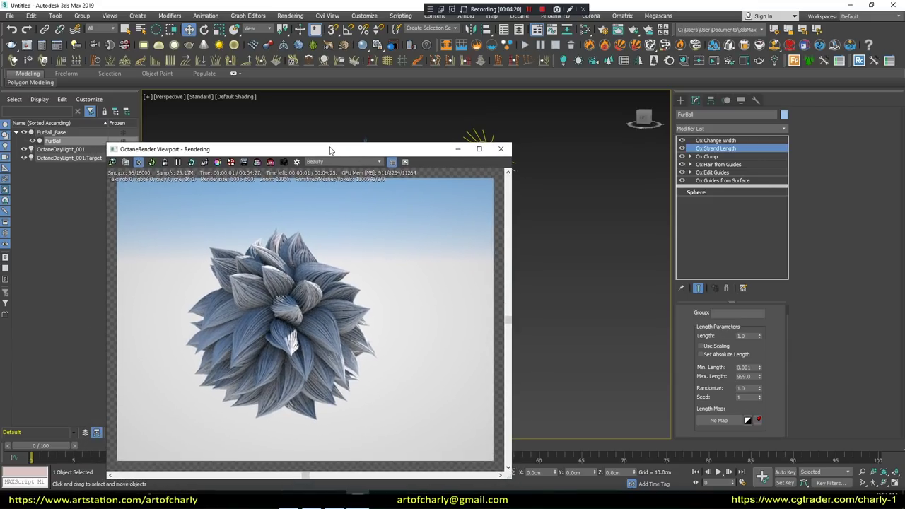
Thin the hair width to 0.2 cm, re-render, and remove the Ox Change Width modifier.
click(714, 156)
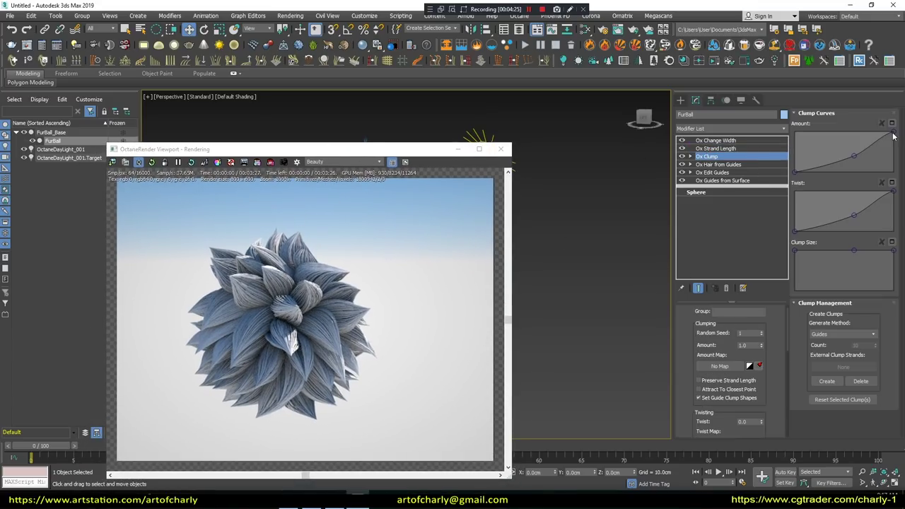
click(190, 163)
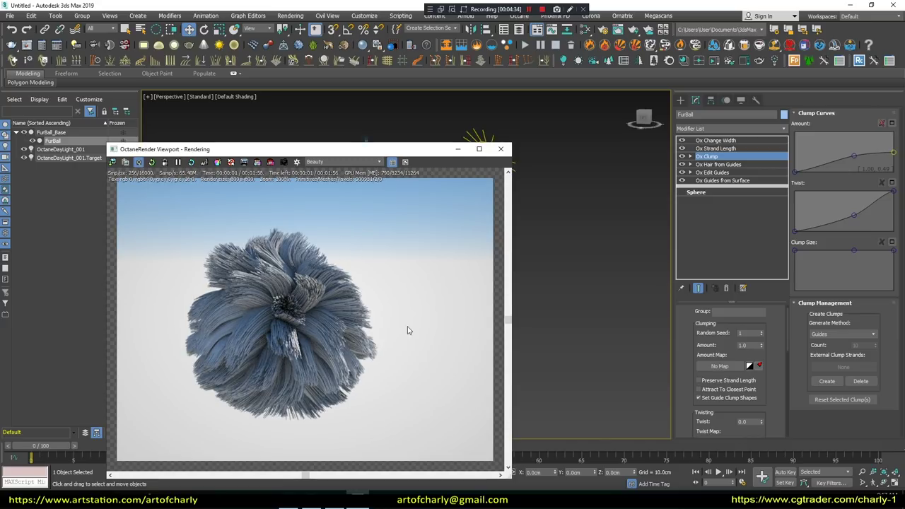
click(724, 140)
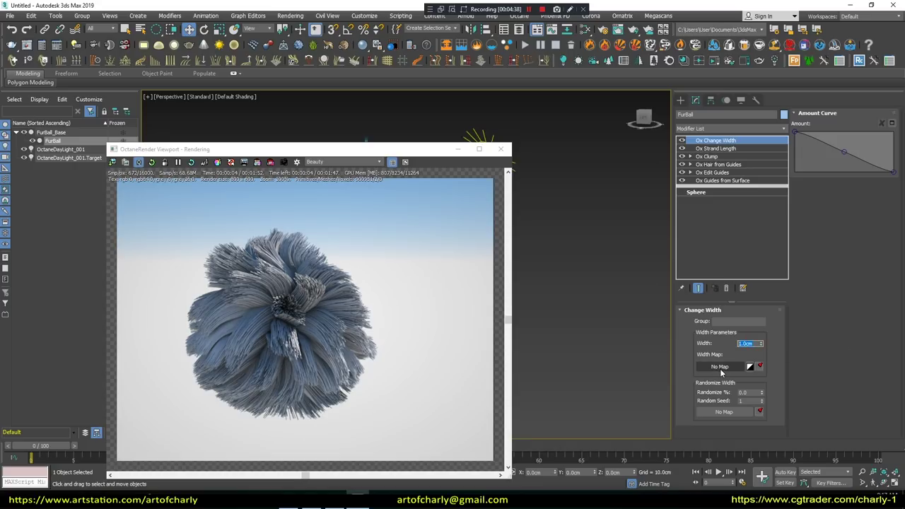
text(0)
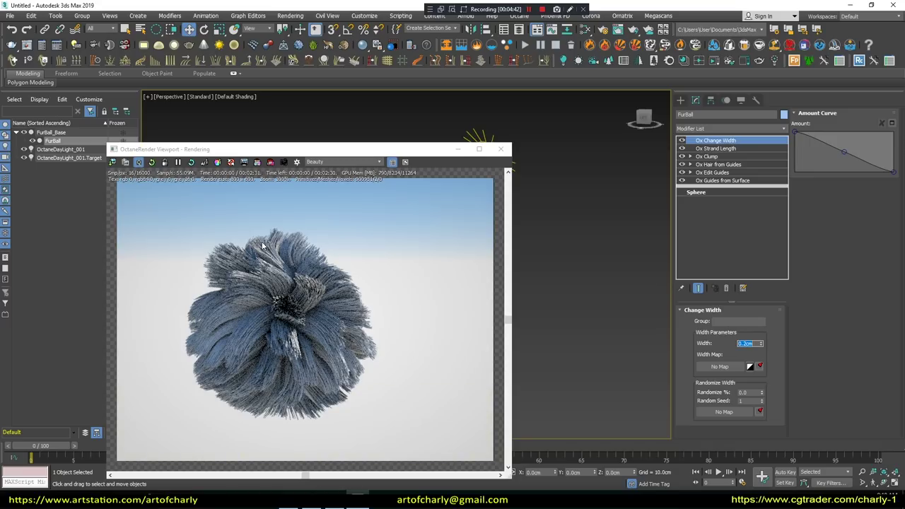
click(190, 162)
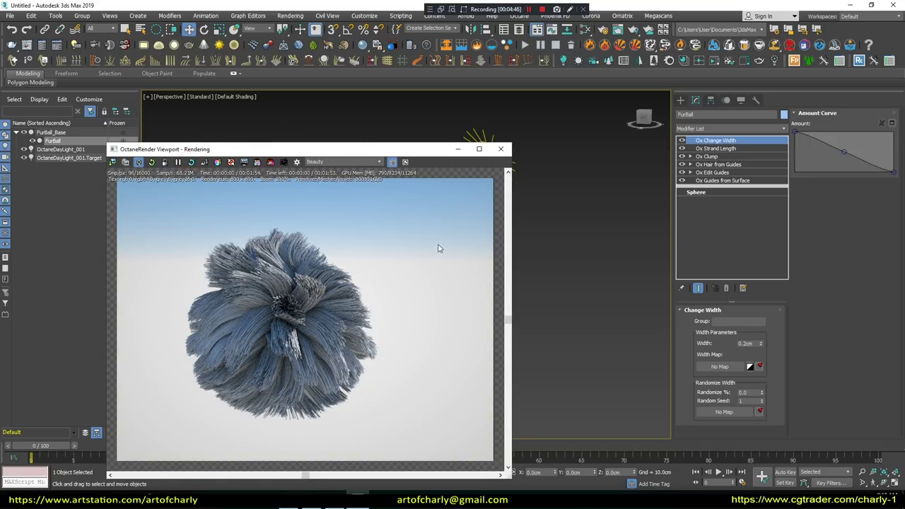
click(728, 287)
click(784, 129)
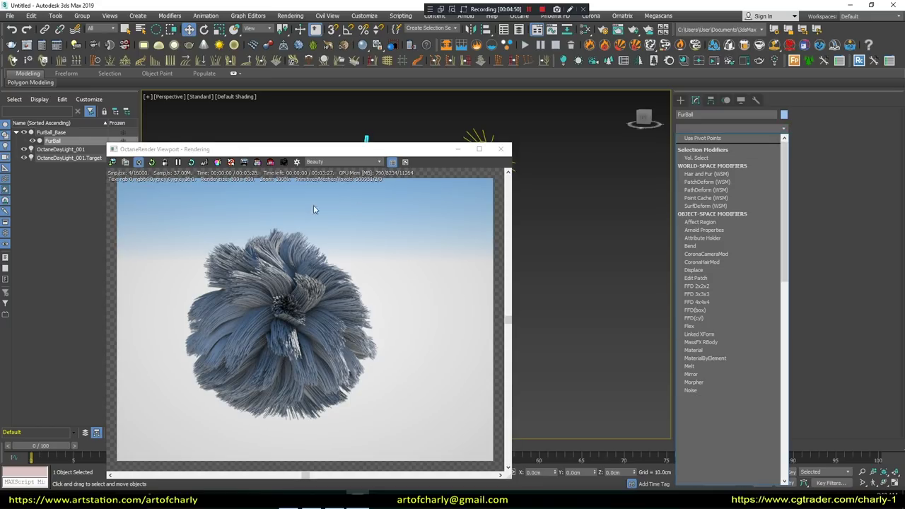
Add Ox Render Settings with a 0.3 cm global hair radius, then bring up the new-material categories.
scroll(700, 297, down, 6)
scroll(717, 347, down, 2)
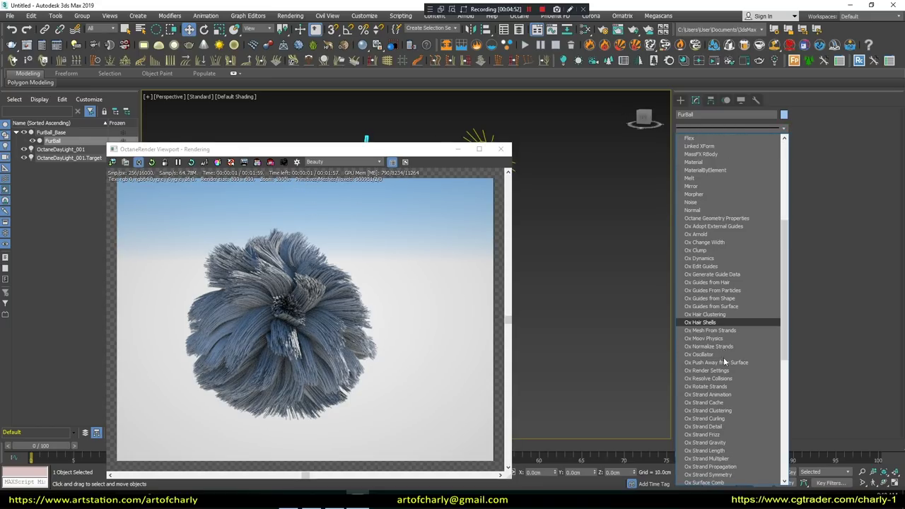
click(709, 372)
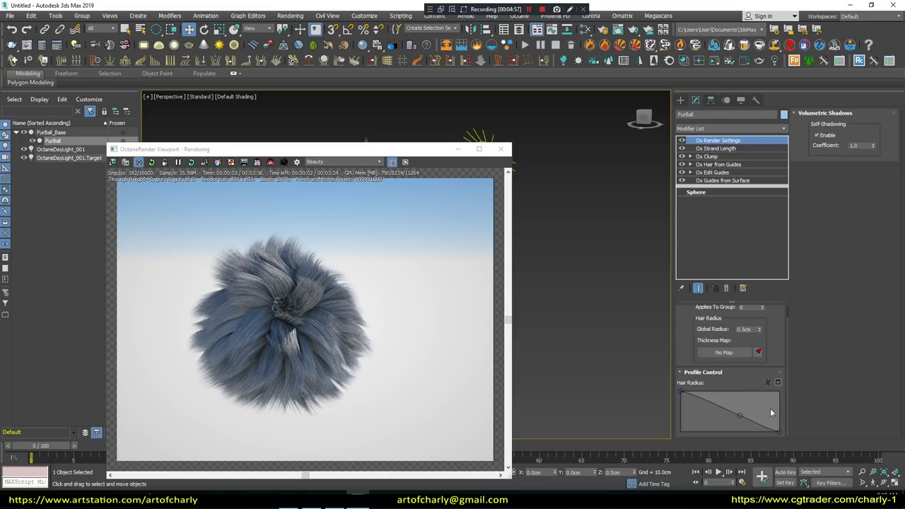
drag(744, 401, 745, 394)
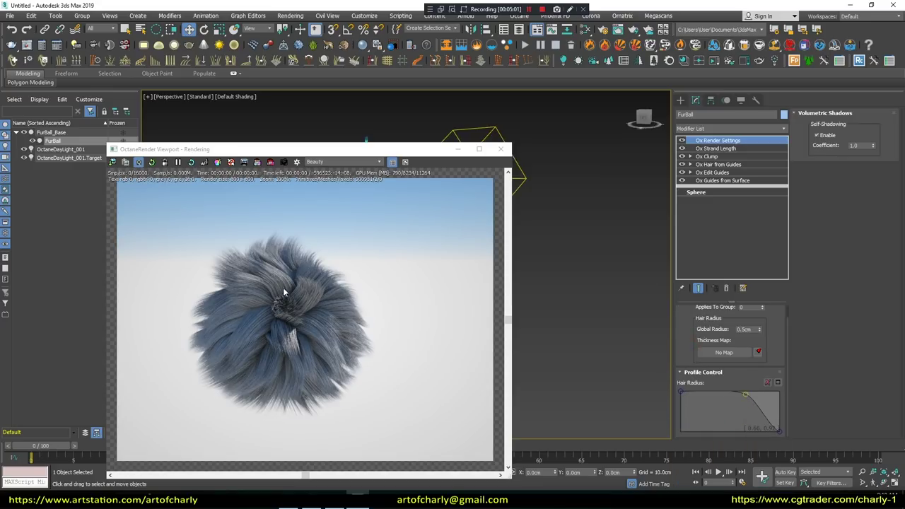
drag(759, 329, 759, 347)
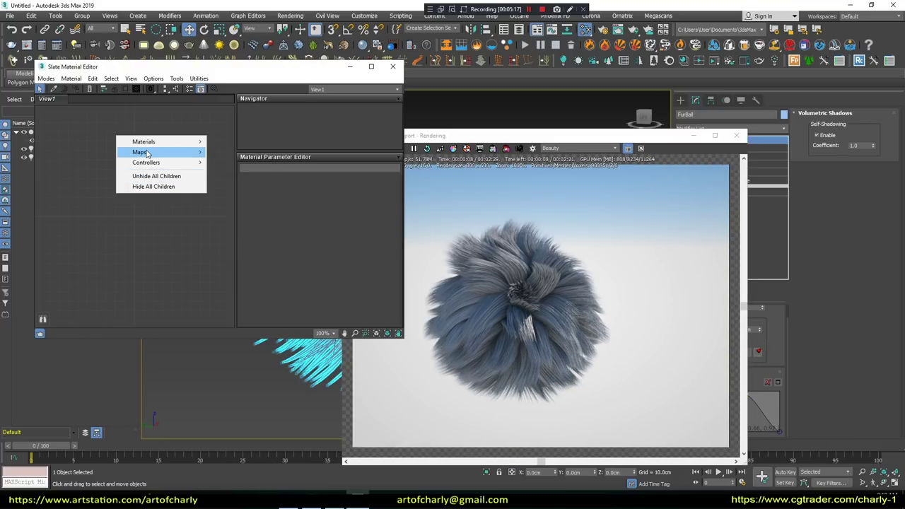
click(145, 141)
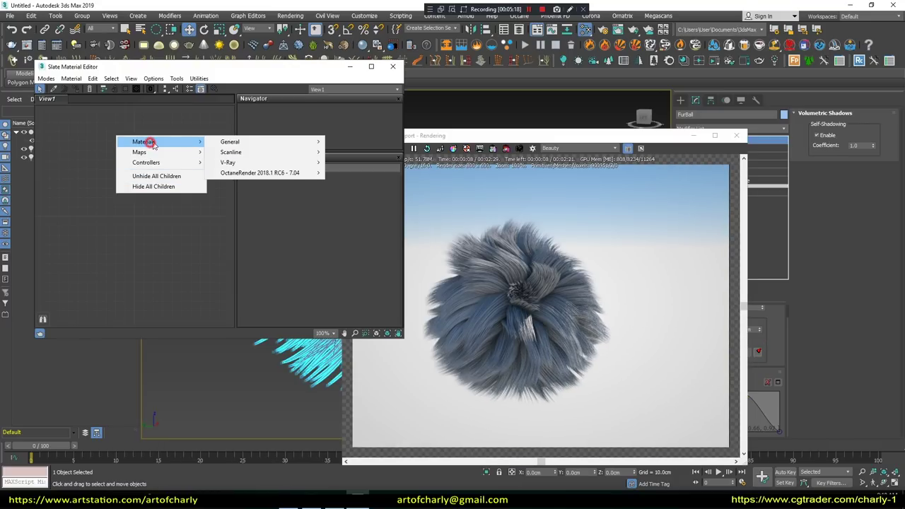
Create an Octane Universal material, Material #25, with a bright red albedo.
click(252, 172)
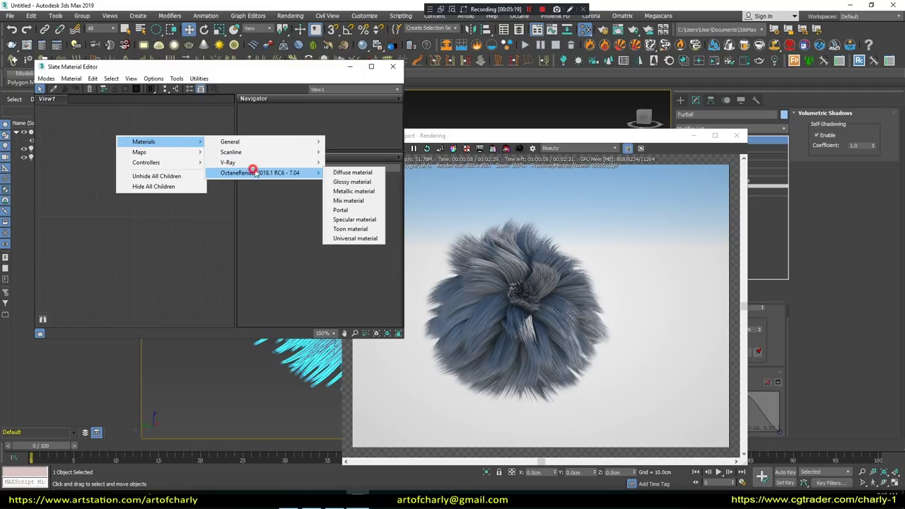
click(355, 239)
right_click(104, 135)
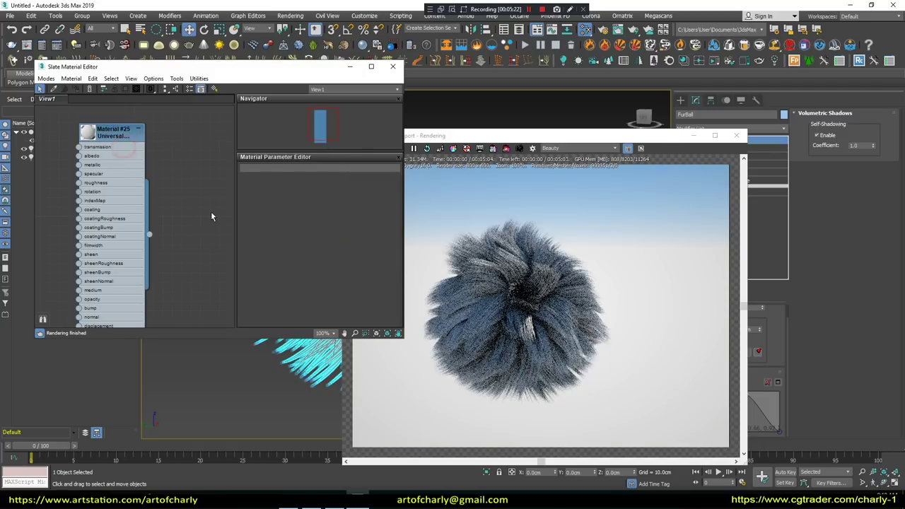
double_click(113, 133)
click(313, 206)
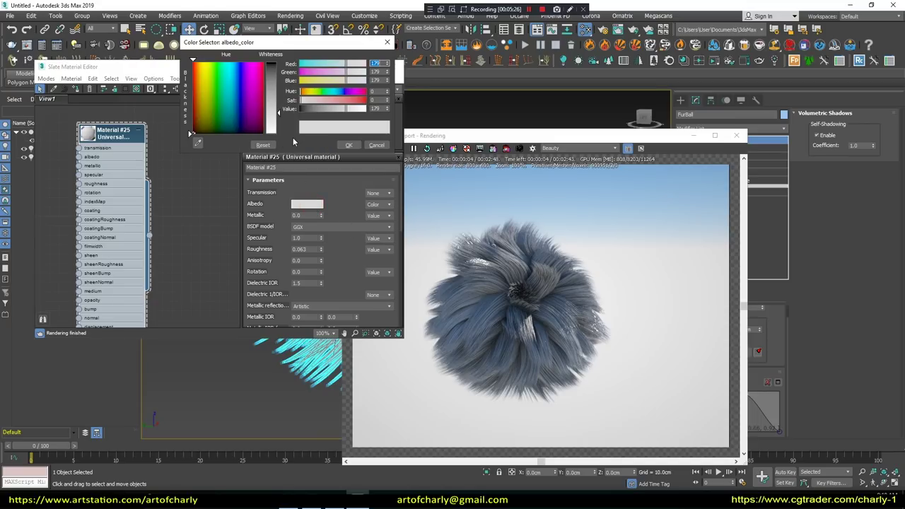
click(352, 101)
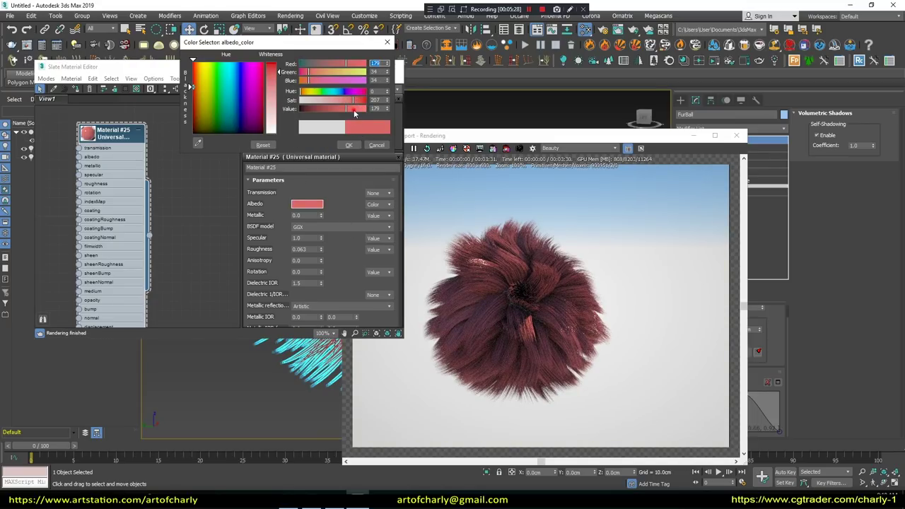
drag(354, 110, 363, 109)
drag(308, 72, 311, 73)
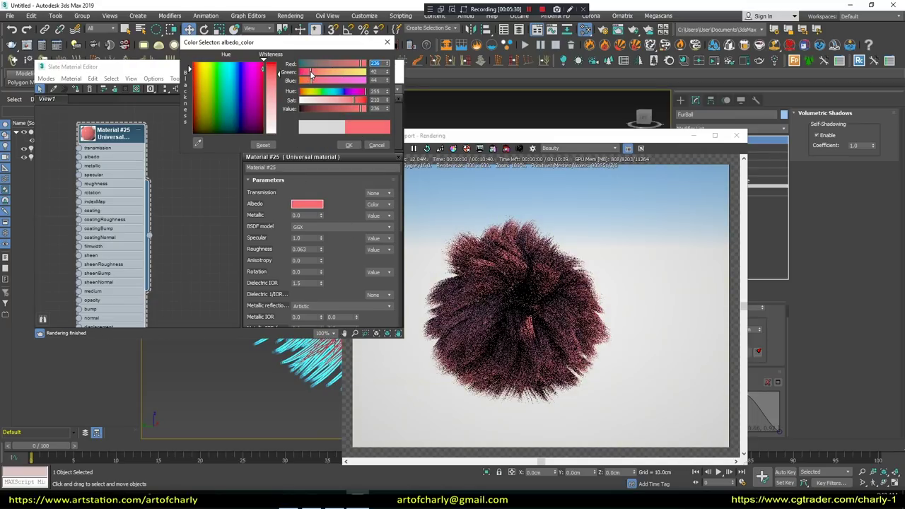
click(348, 146)
Raise the material's roughness to 0.313 and close the Slate Material Editor.
drag(344, 276, 319, 134)
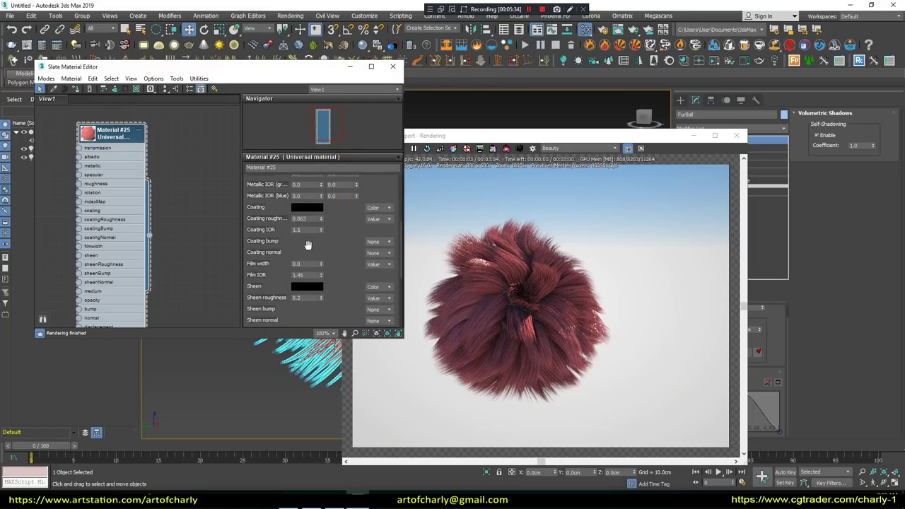
scroll(322, 248, up, 5)
mouse_move(321, 249)
mouse_down()
mouse_move(323, 230)
mouse_move(323, 244)
mouse_up()
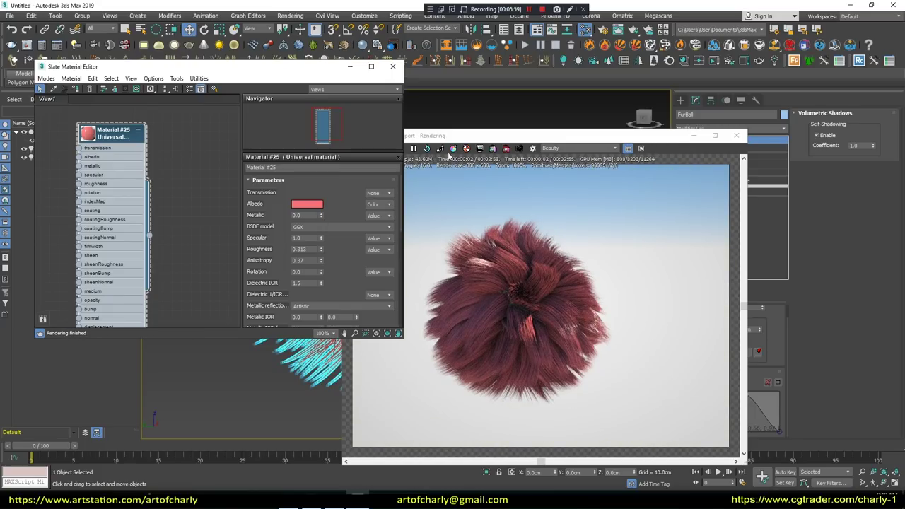
click(393, 66)
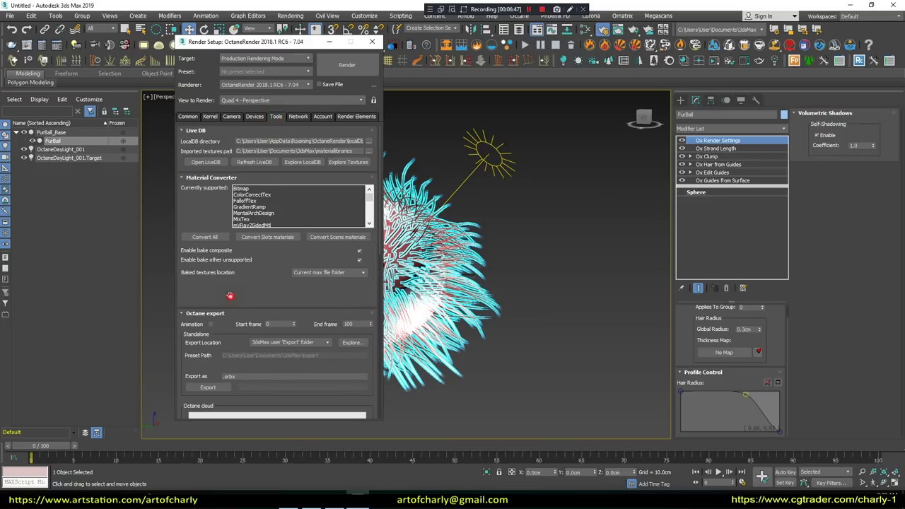
Export the scene as an ORBX file to the user-defined folder E:\DESKTOP.
drag(230, 295, 208, 168)
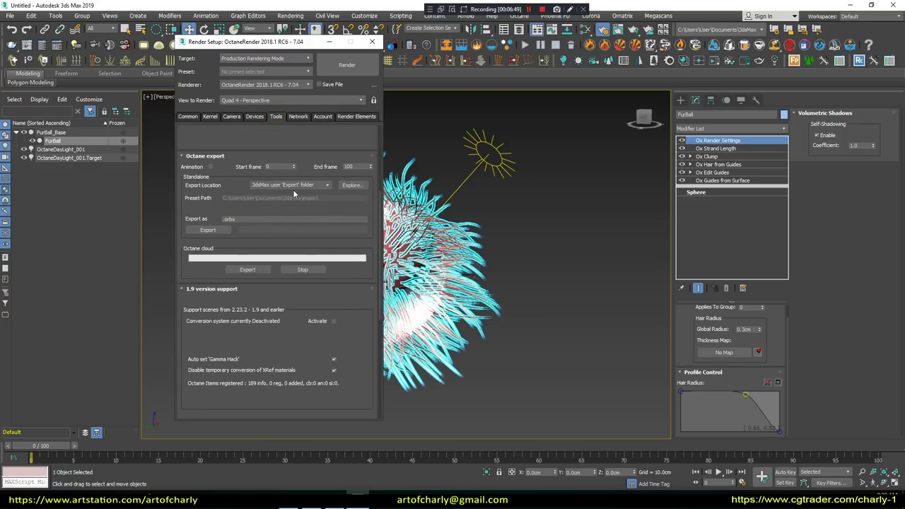
click(310, 185)
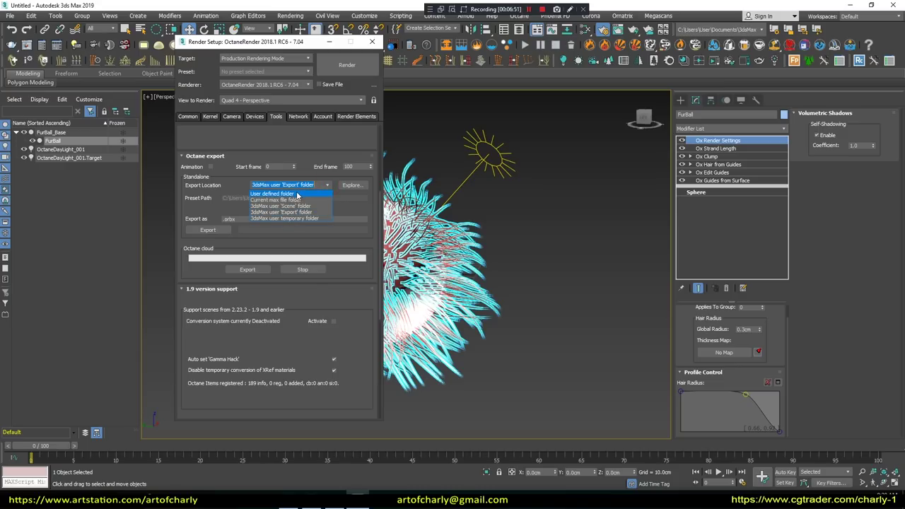
click(300, 194)
click(361, 207)
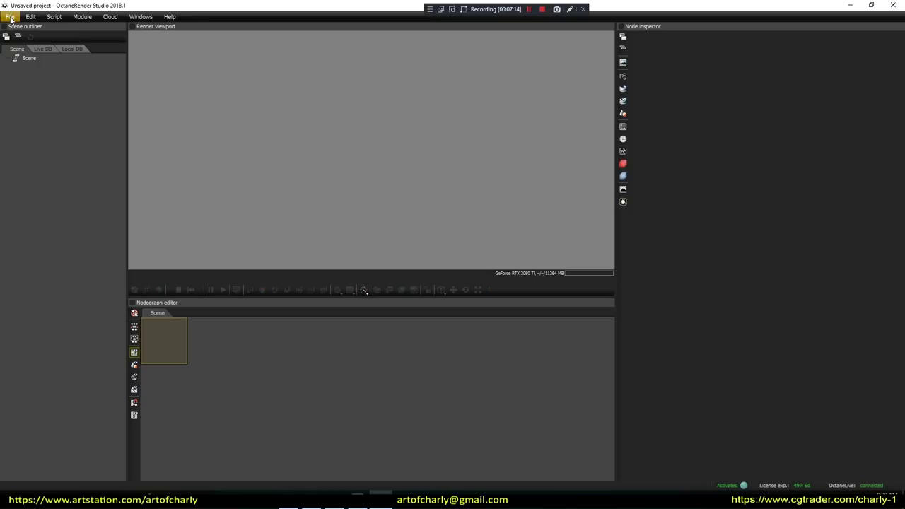
click(10, 16)
click(28, 43)
Load Untitled.orbx, render its Scene Render Target, and orbit the camera around the red fur ball.
double_click(252, 178)
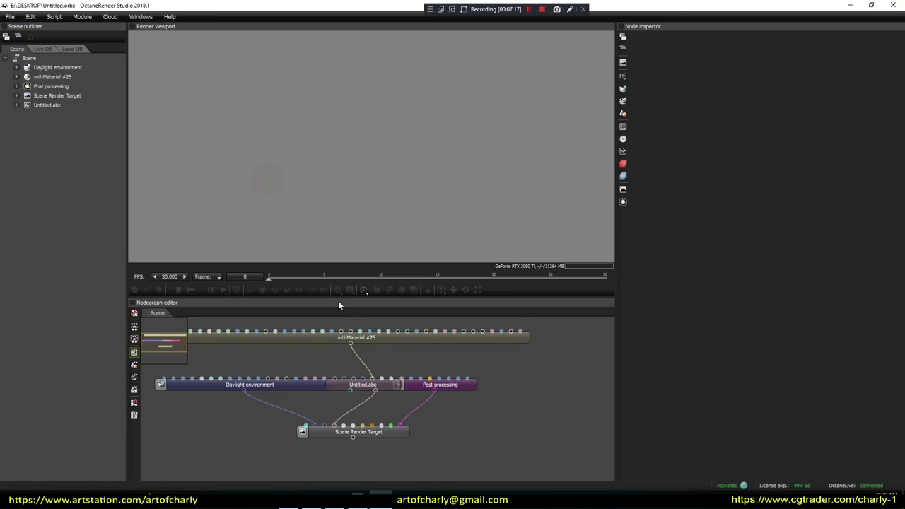
click(375, 434)
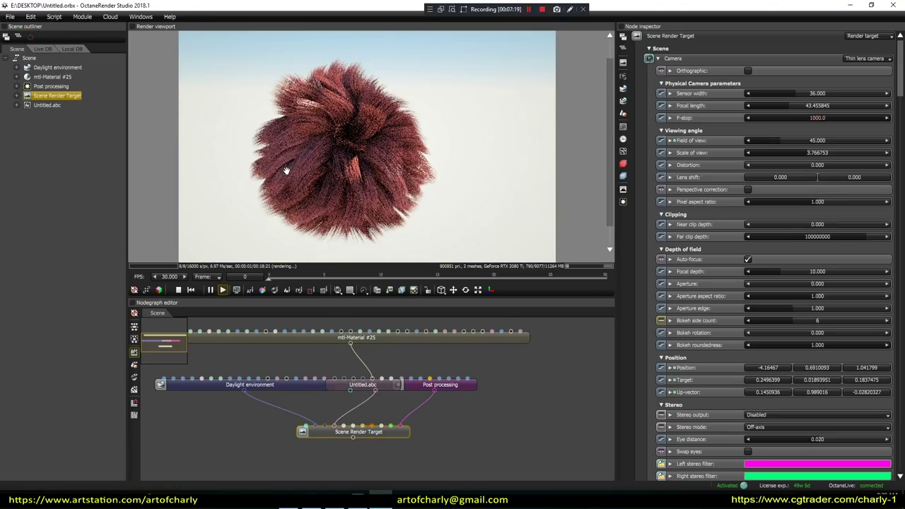
mouse_move(500, 177)
mouse_down()
mouse_move(314, 188)
mouse_move(371, 170)
mouse_move(273, 186)
mouse_move(253, 115)
mouse_move(294, 114)
mouse_move(491, 178)
mouse_up()
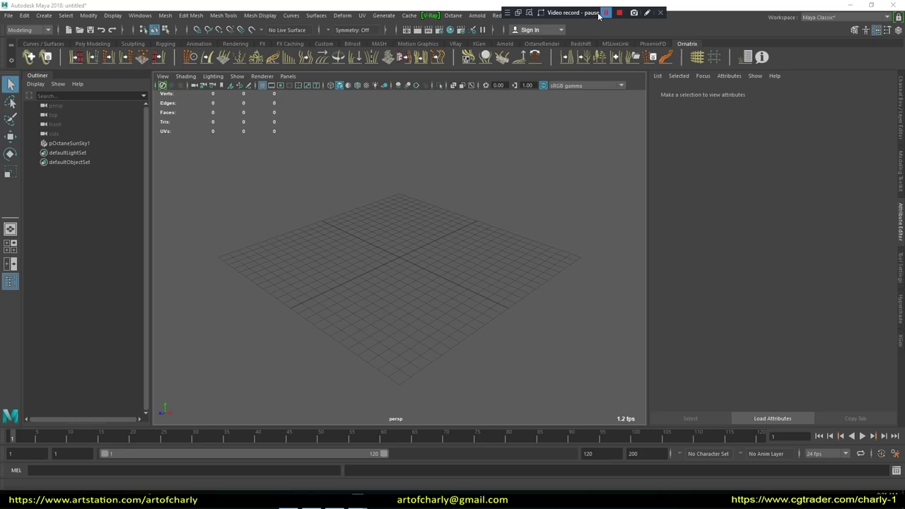
click(605, 13)
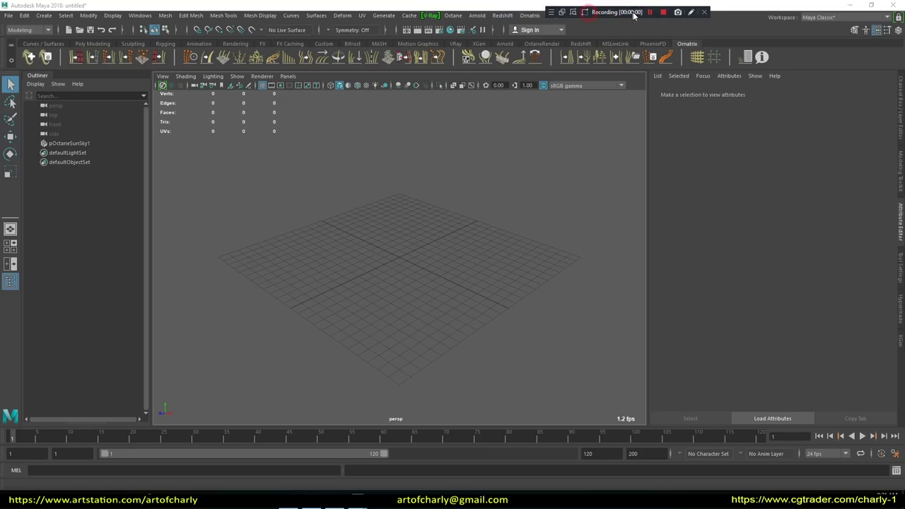
Create an ORBX proxy with dummy size 1.000 and import E:\DESKTOP\Untitled.orbx into it.
click(453, 15)
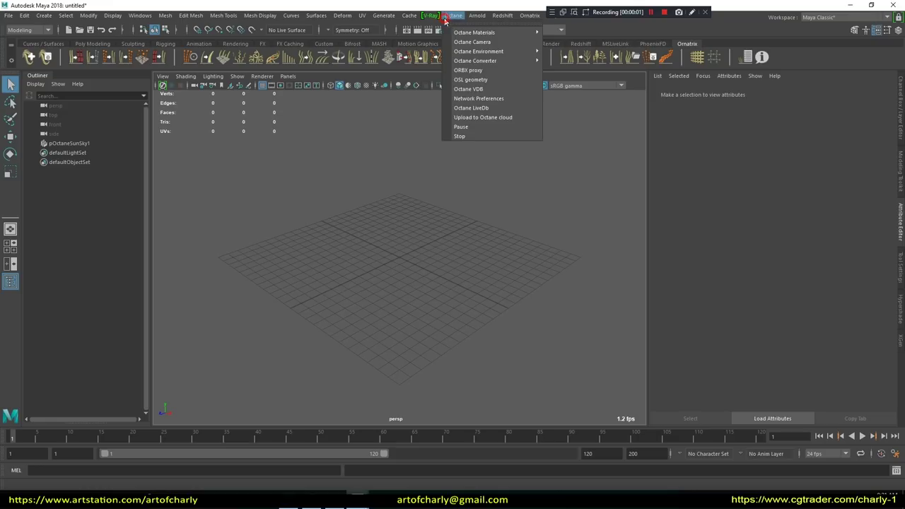
click(468, 70)
drag(777, 196, 742, 200)
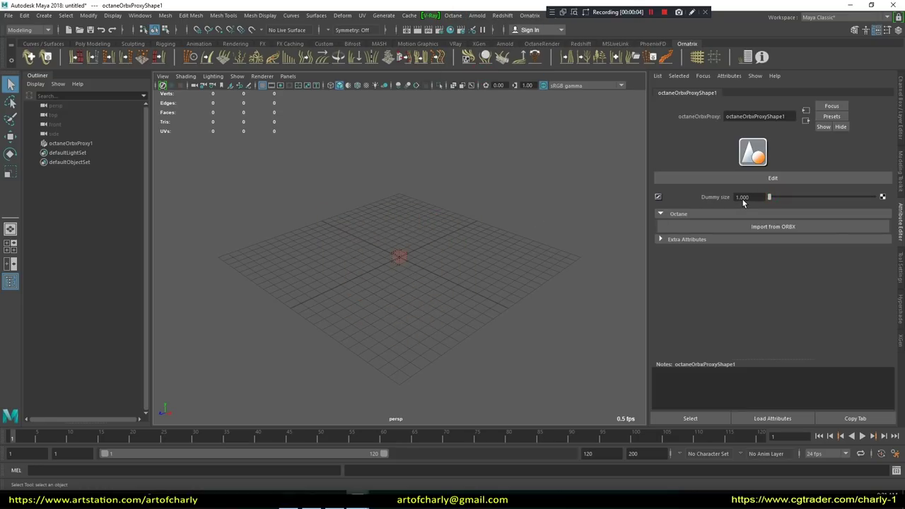
click(754, 227)
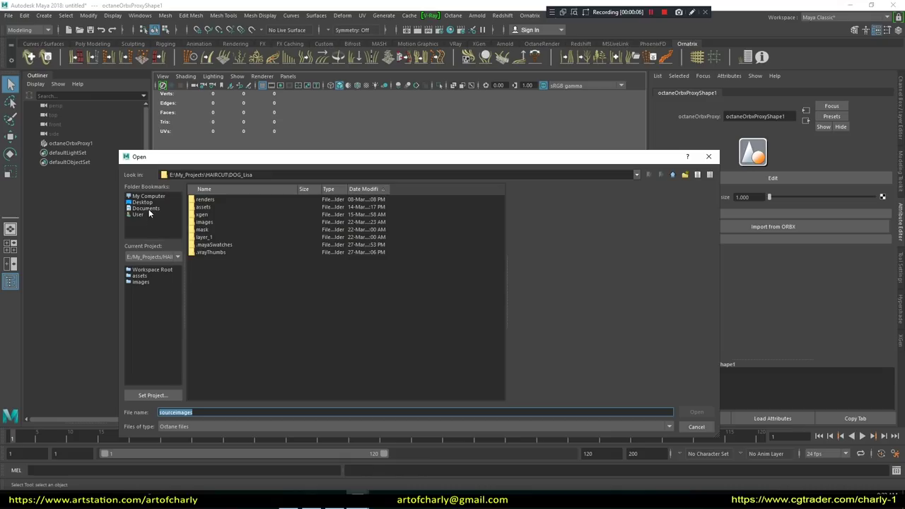
click(146, 208)
click(142, 202)
double_click(205, 209)
click(215, 200)
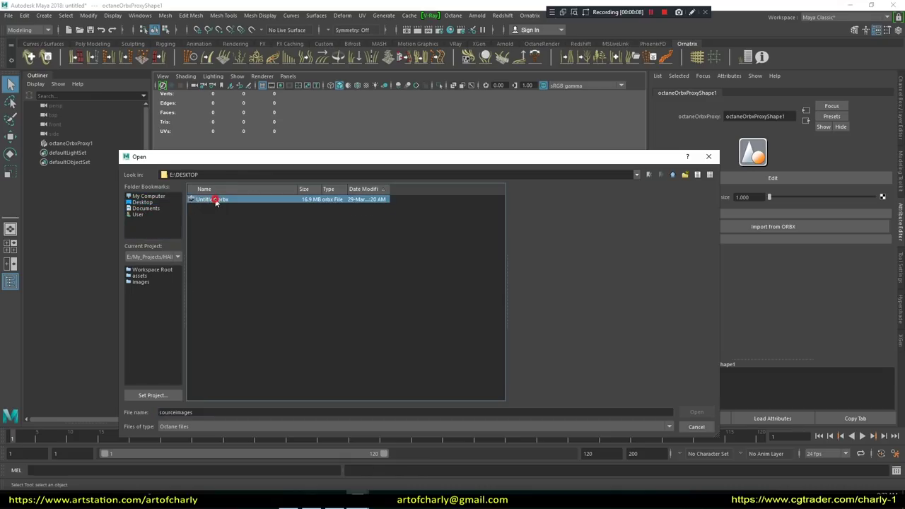
double_click(215, 200)
Switch the viewport renderer to Octane to see the fur proxy rendered live.
scroll(406, 242, up, 5)
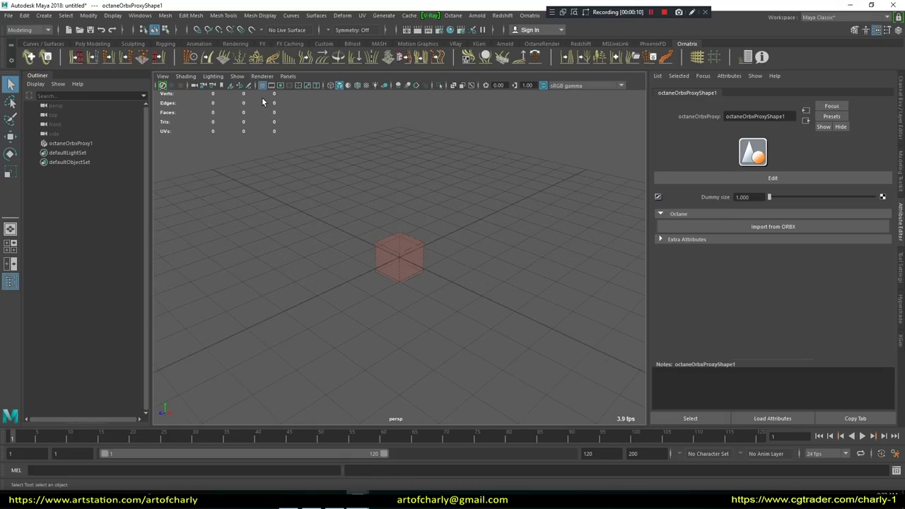
click(261, 75)
click(273, 111)
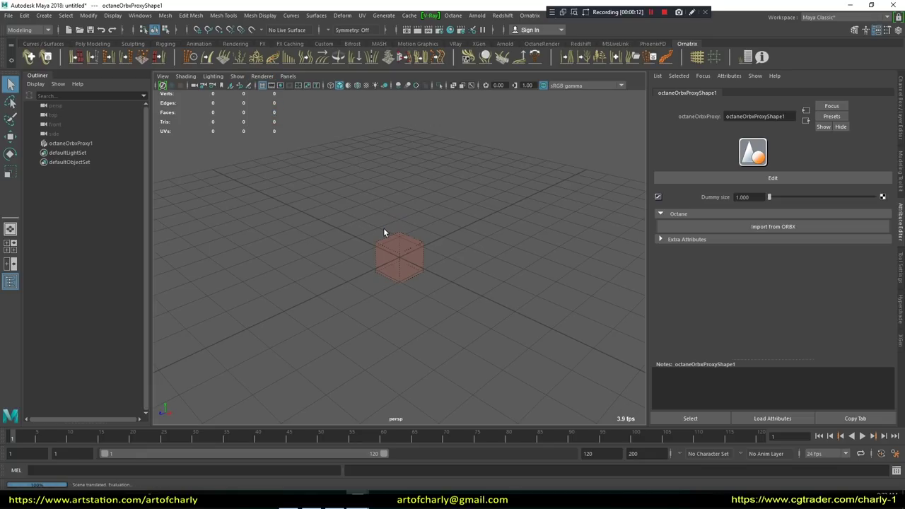
scroll(397, 246, up, 2)
scroll(392, 261, up, 3)
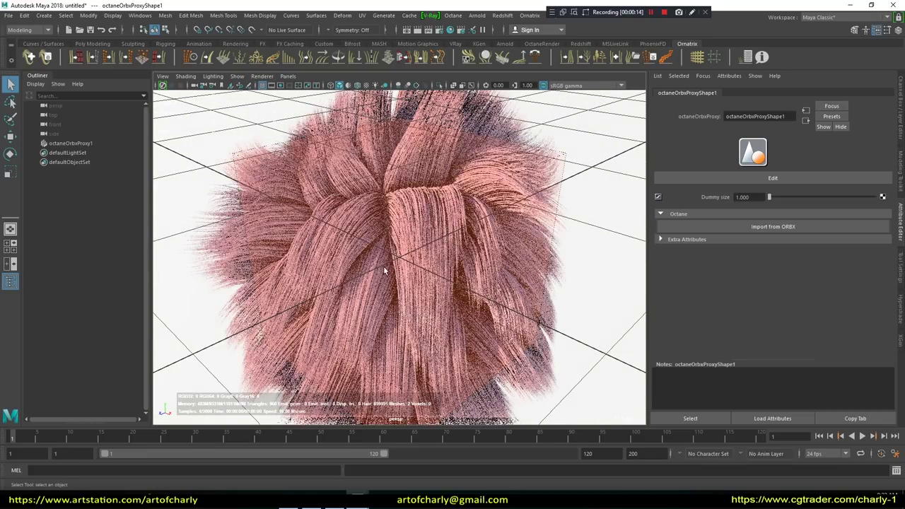
scroll(361, 241, up, 2)
scroll(358, 239, down, 3)
scroll(407, 240, down, 1)
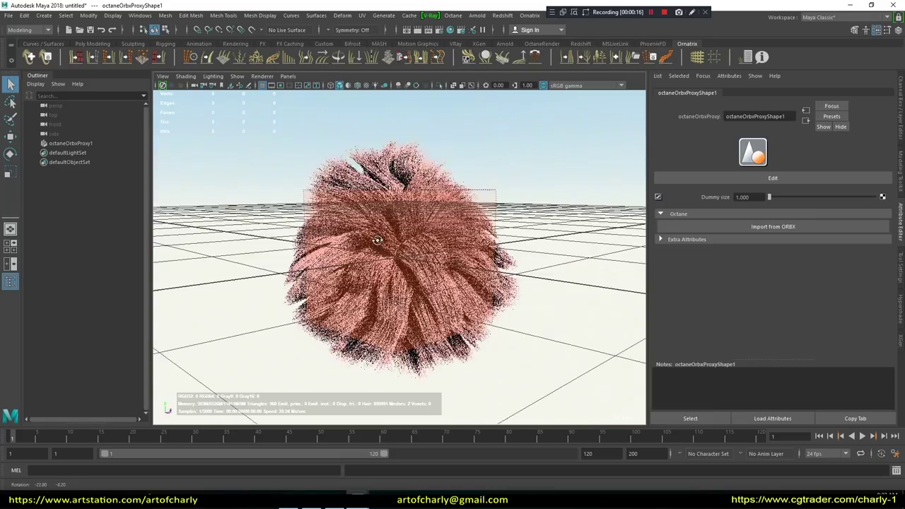
Clear the selection and hide the viewport grid.
click(322, 141)
key(space)
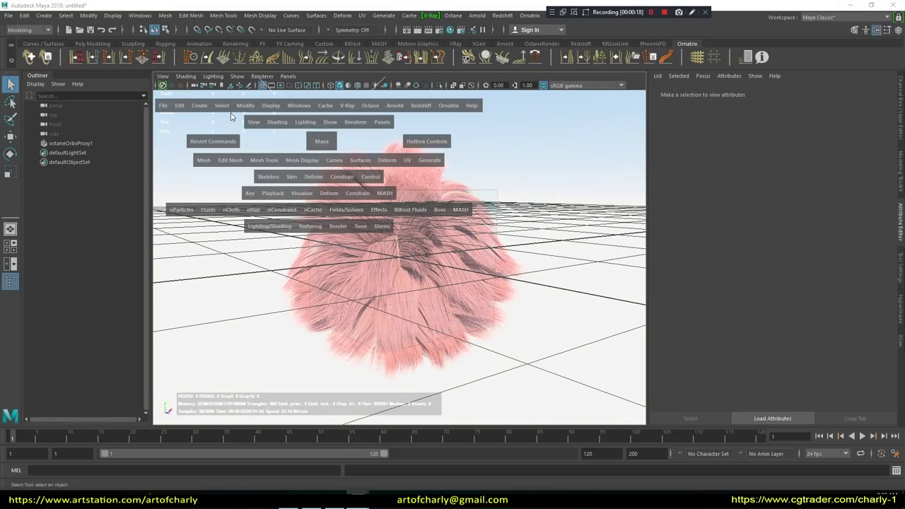
click(265, 106)
click(280, 133)
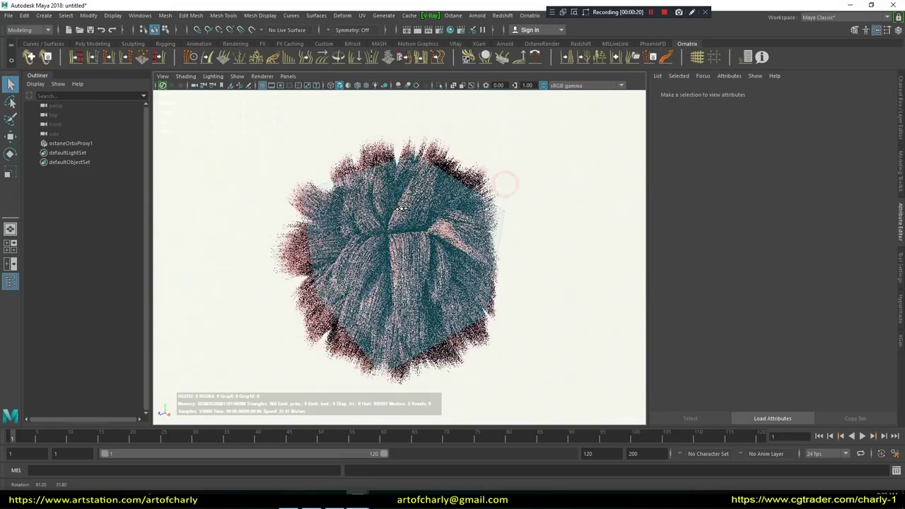
click(251, 286)
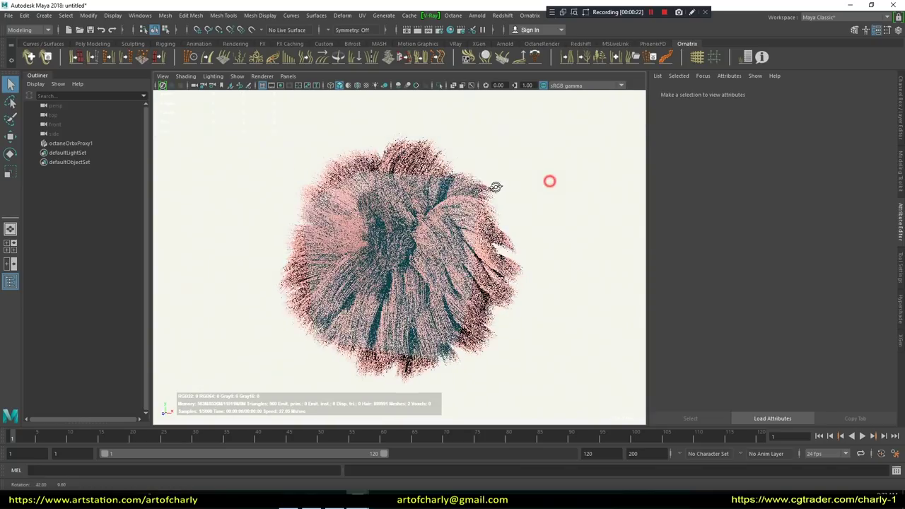
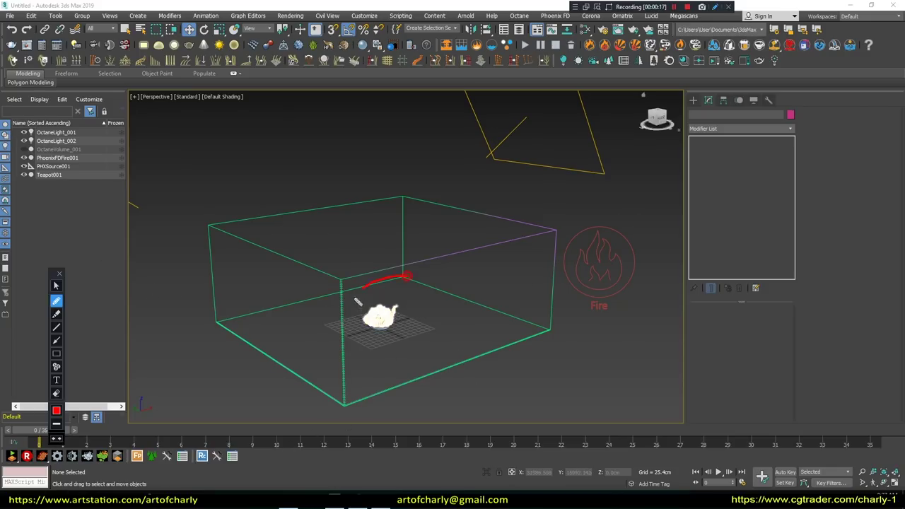
Point out the teapot emitter and the left and right lights in the viewport.
drag(355, 289, 432, 307)
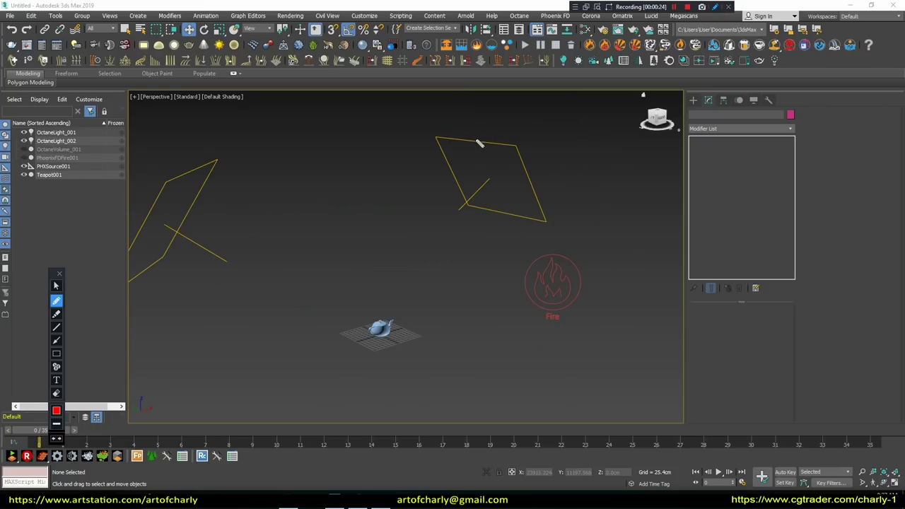
drag(463, 117, 585, 190)
drag(234, 180, 205, 260)
key(Escape)
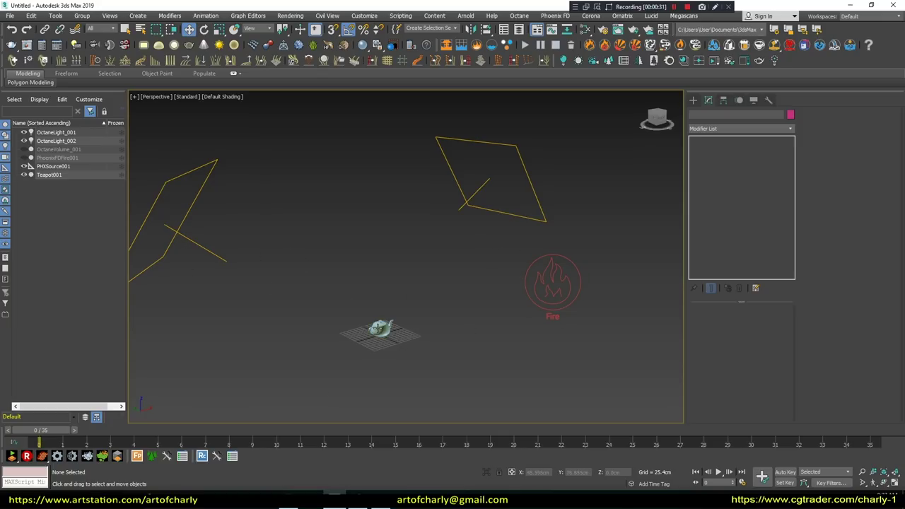
Select the teapot, then the PhoenixFDFire001 simulator to show its modifier stack.
click(381, 330)
click(713, 8)
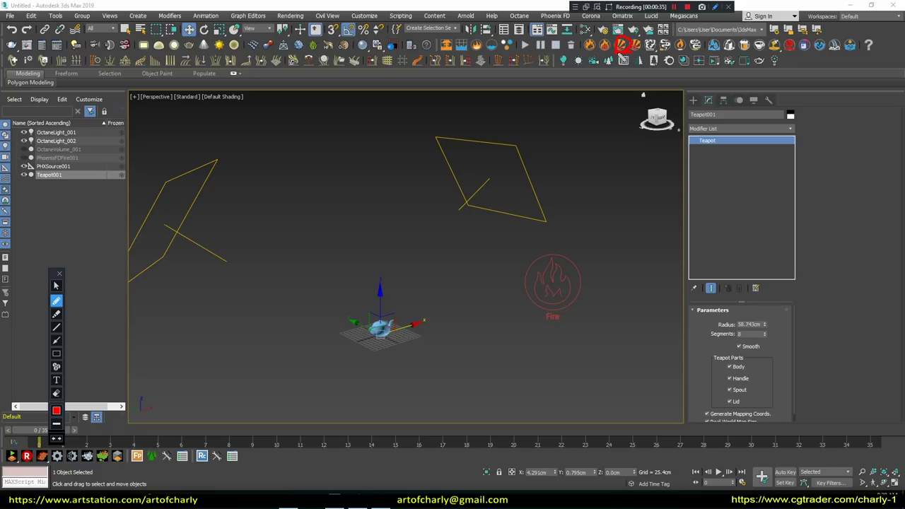
key(Escape)
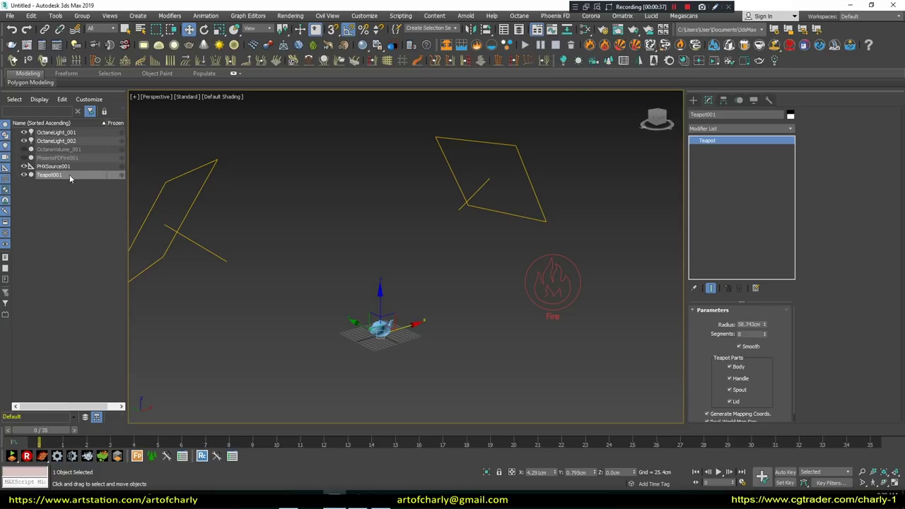
click(68, 158)
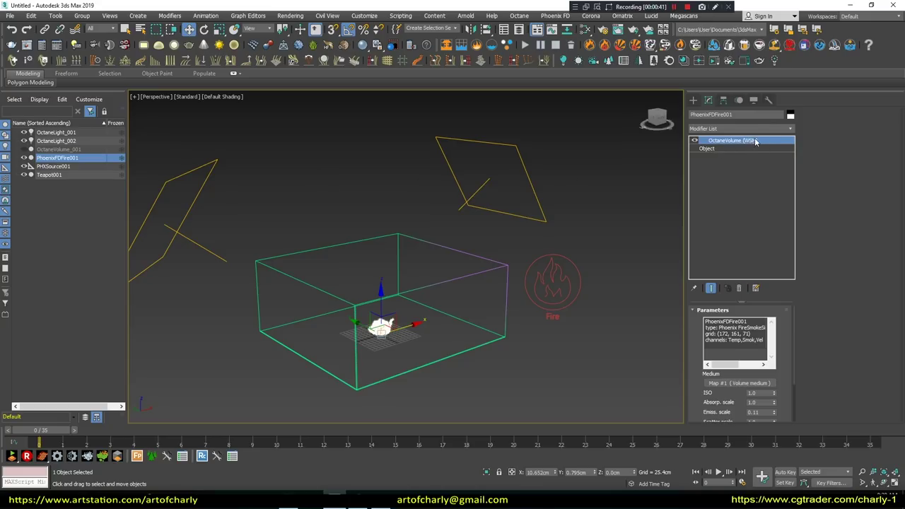
Add the OctaneVolume (WSM) modifier to the Phoenix fire from the Modifier List.
click(789, 129)
scroll(778, 184, down, 2)
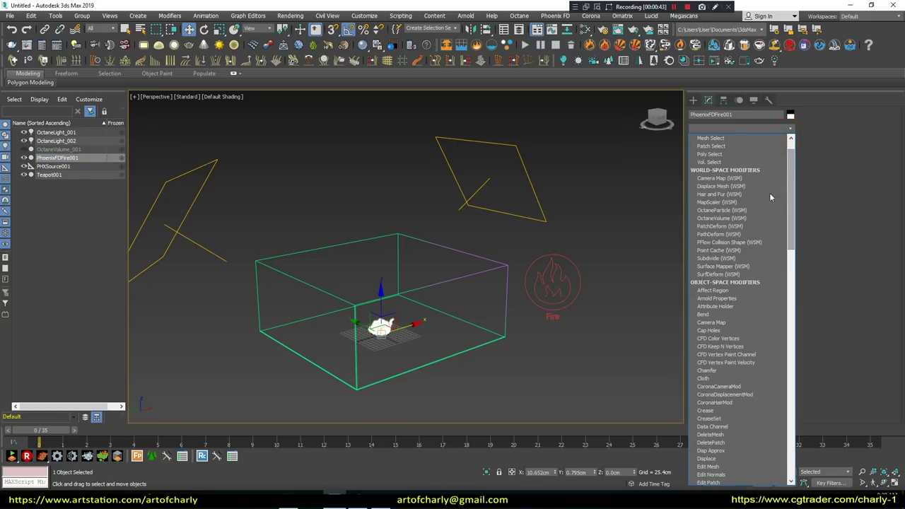
click(733, 219)
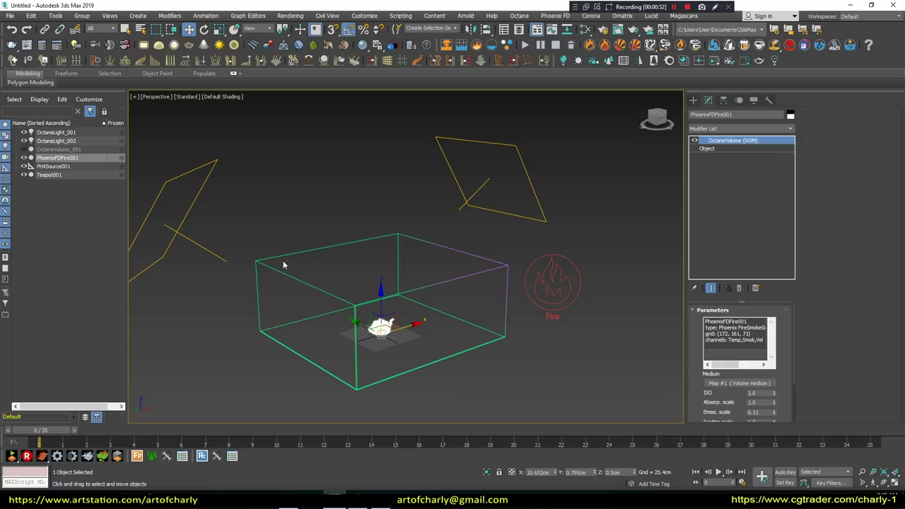
drag(22, 152, 83, 152)
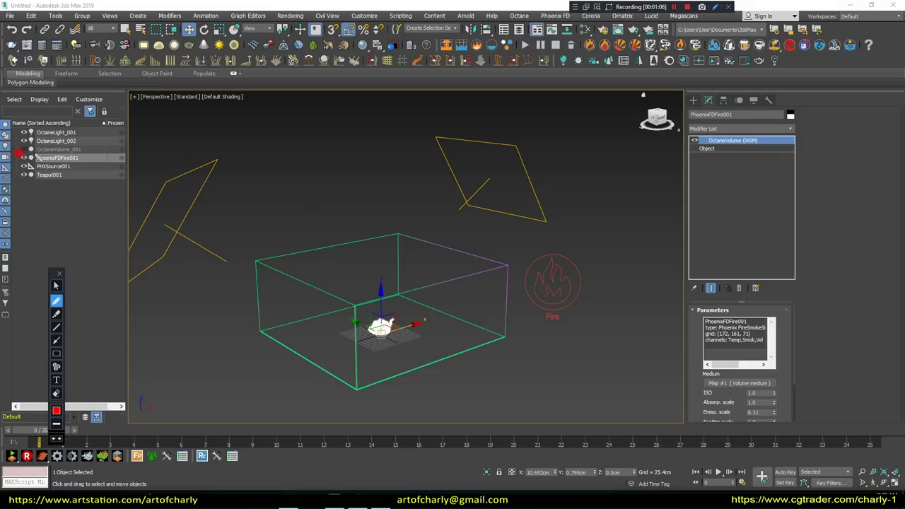
Show the Octane Volume object type under Create > Octane, then return to the simulator's Output settings.
click(694, 100)
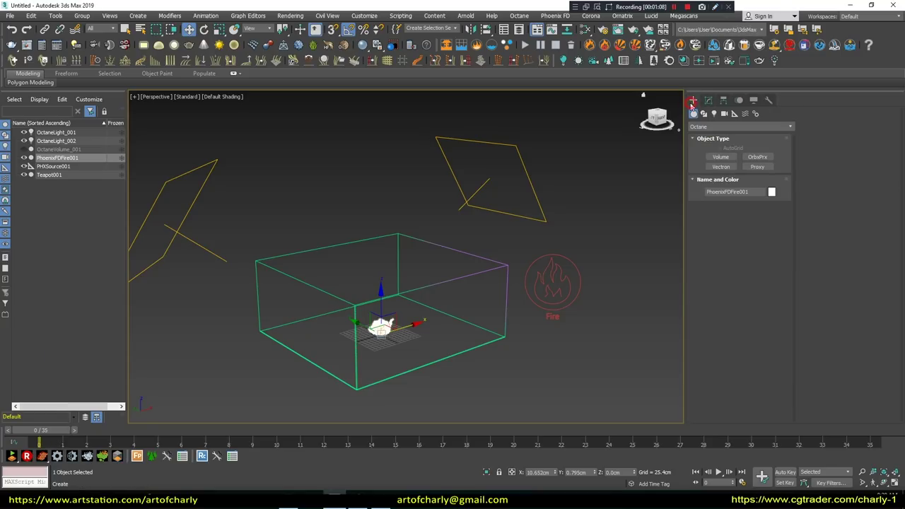
click(710, 128)
mouse_move(697, 162)
mouse_down()
mouse_move(728, 164)
mouse_move(744, 151)
mouse_move(703, 165)
mouse_up()
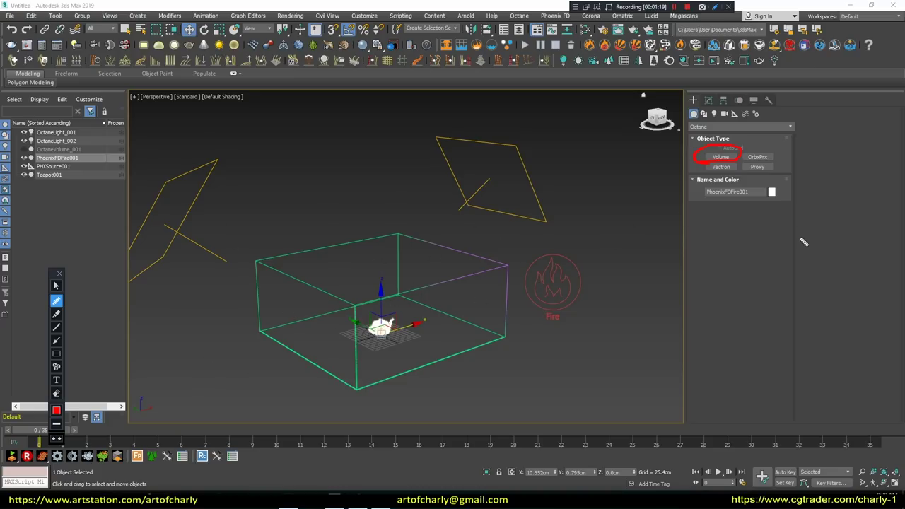
key(Escape)
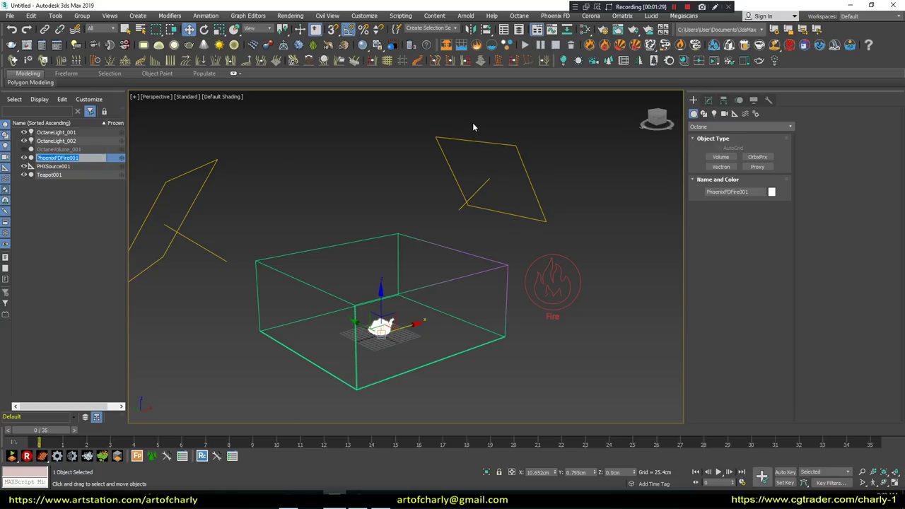
click(708, 100)
click(714, 149)
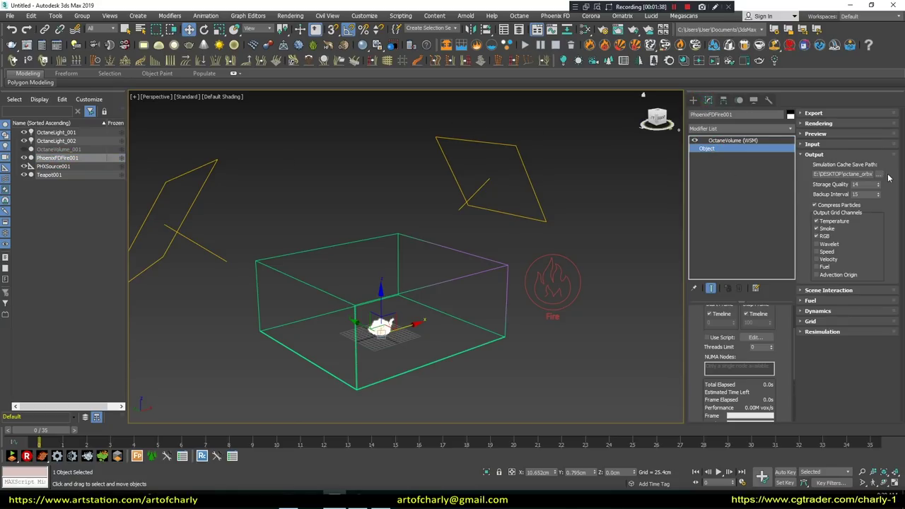
Browse for a cache save location and cache file formats, then cancel without changes.
click(880, 175)
click(820, 184)
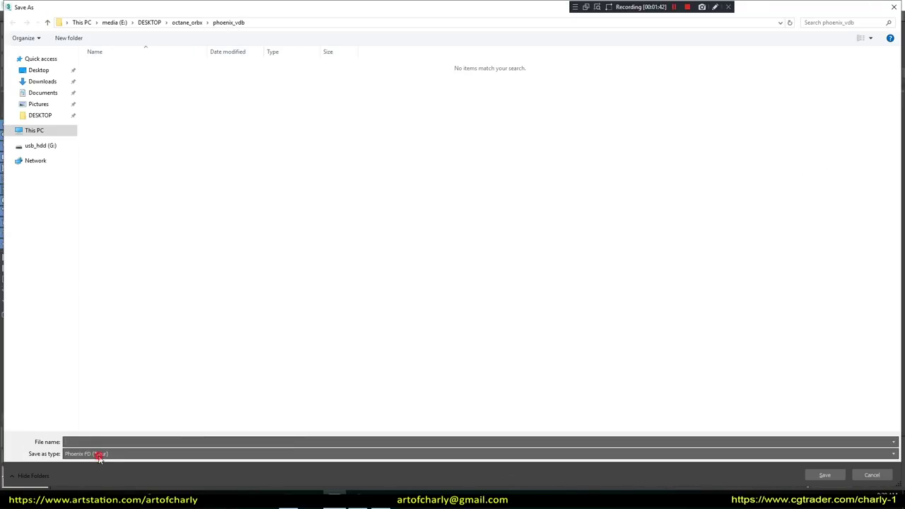
click(103, 456)
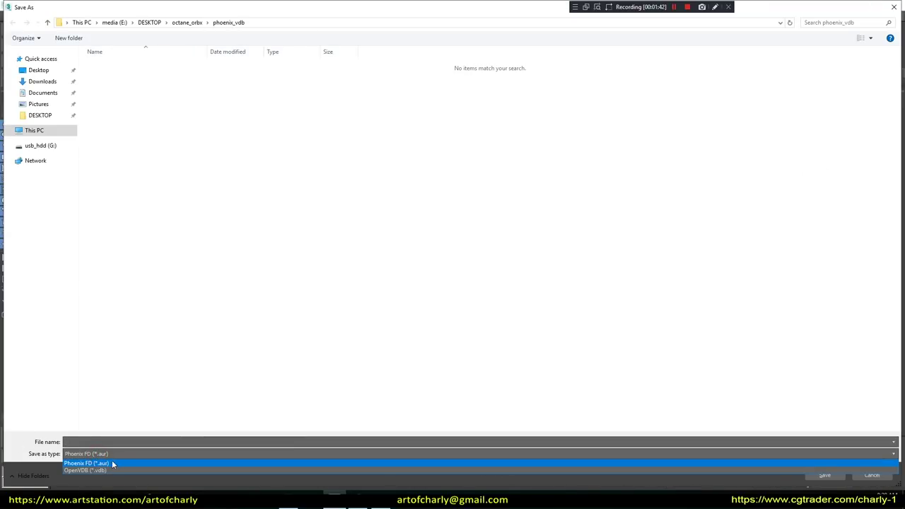
click(875, 477)
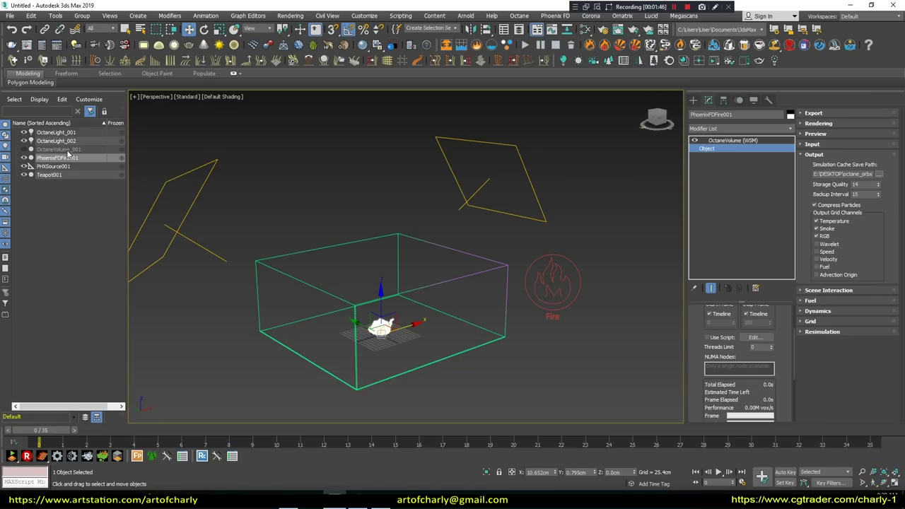
Move to frame 34 and open the OctaneVolume's Map #1 Volume medium (step length 0.01).
click(380, 429)
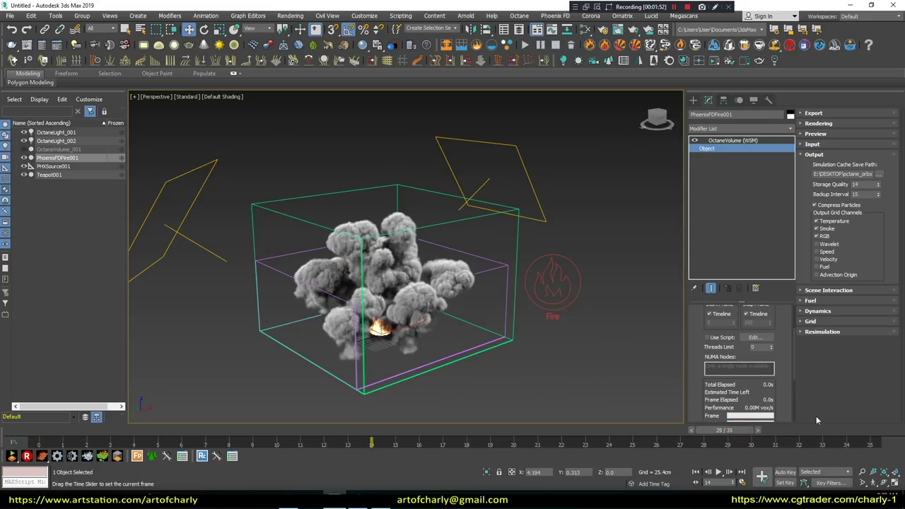
click(851, 432)
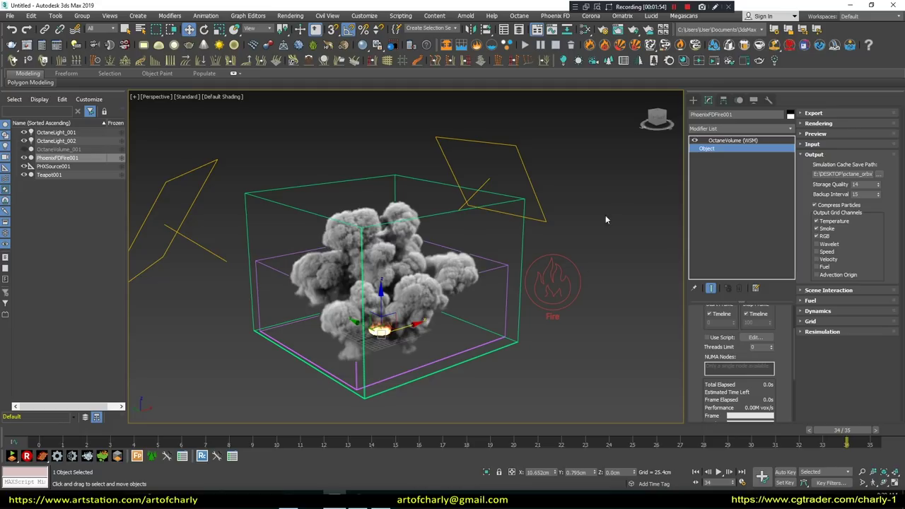
click(727, 141)
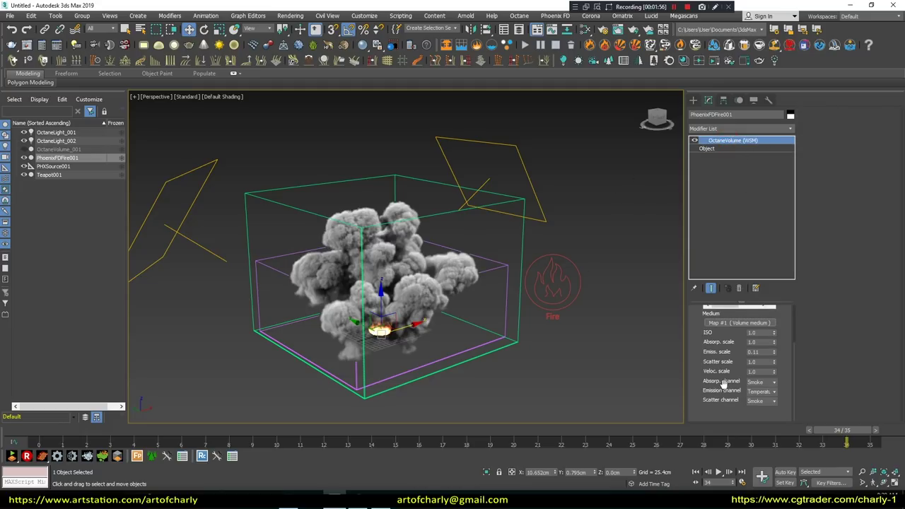
click(739, 323)
drag(360, 257, 429, 256)
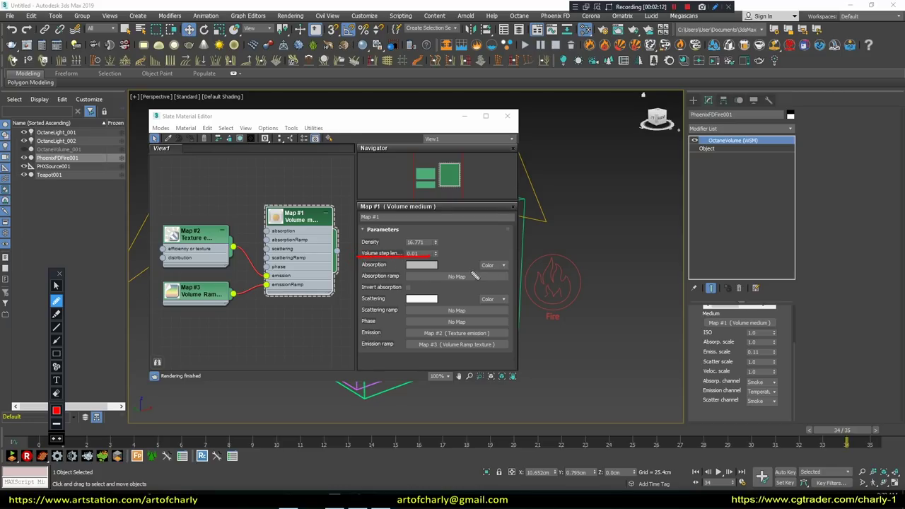
Review Map #1's step length, absorption, scattering colour and emission ramp settings without changing them.
drag(422, 260, 429, 253)
drag(364, 268, 474, 268)
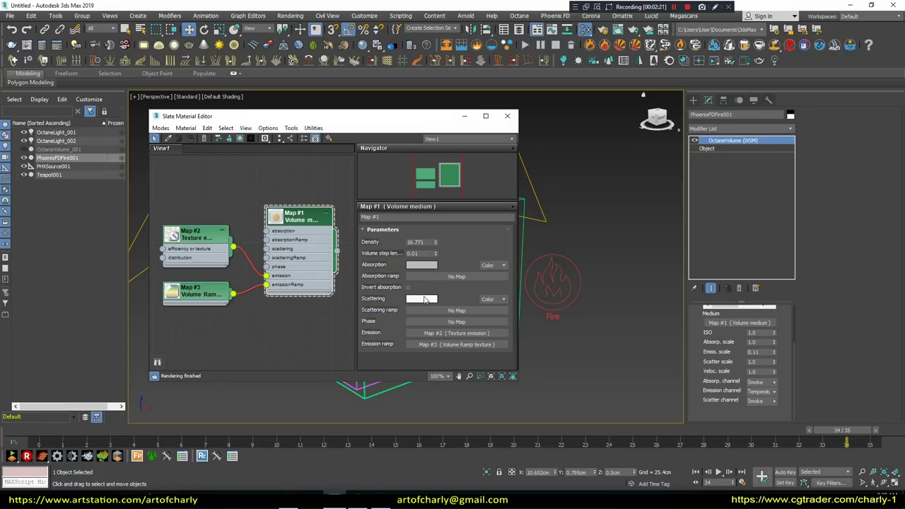
click(422, 298)
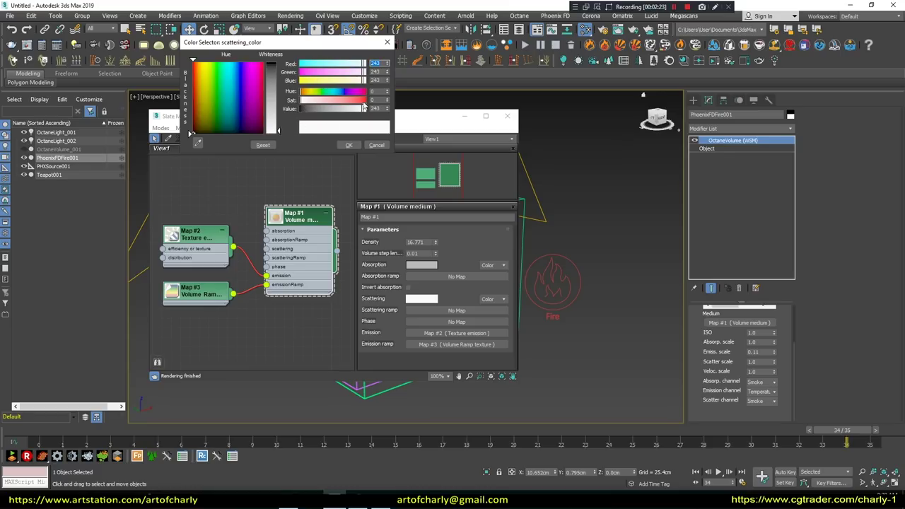
click(377, 146)
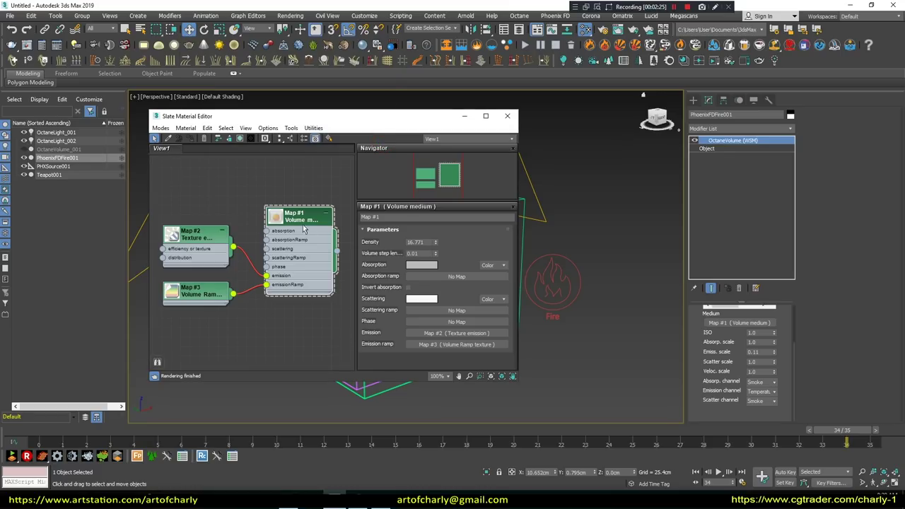
click(714, 7)
drag(408, 345, 488, 346)
key(Escape)
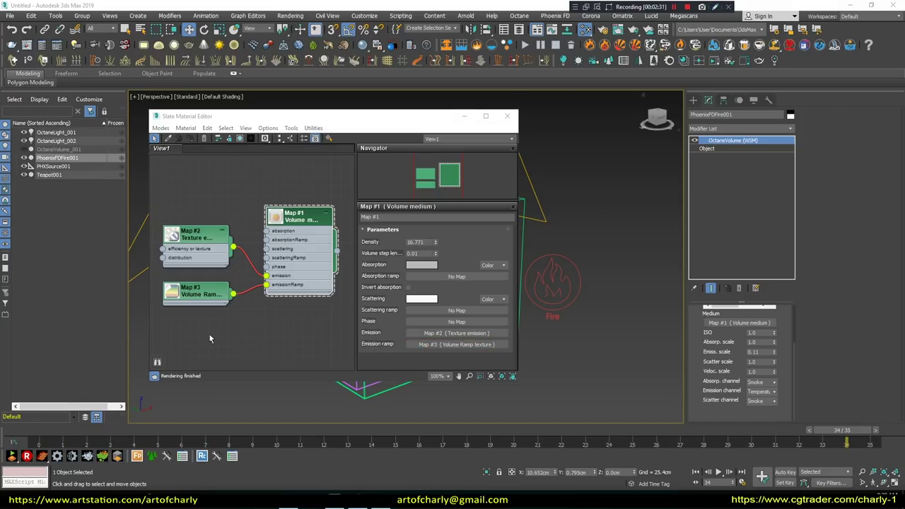
Inspect the Map #3 Volume Ramp and the Map #2 orange Texture emission at power 1.0.
double_click(198, 291)
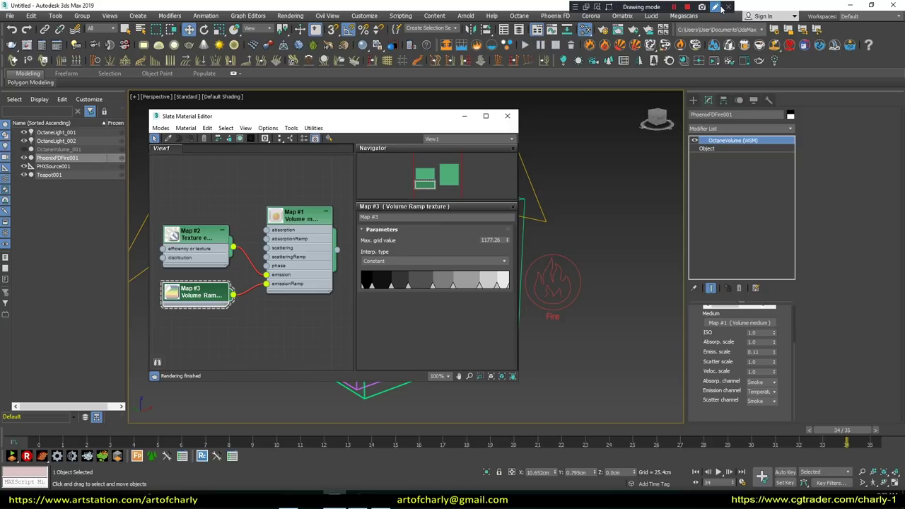
mouse_move(497, 208)
mouse_down()
mouse_move(465, 333)
mouse_move(474, 256)
mouse_up()
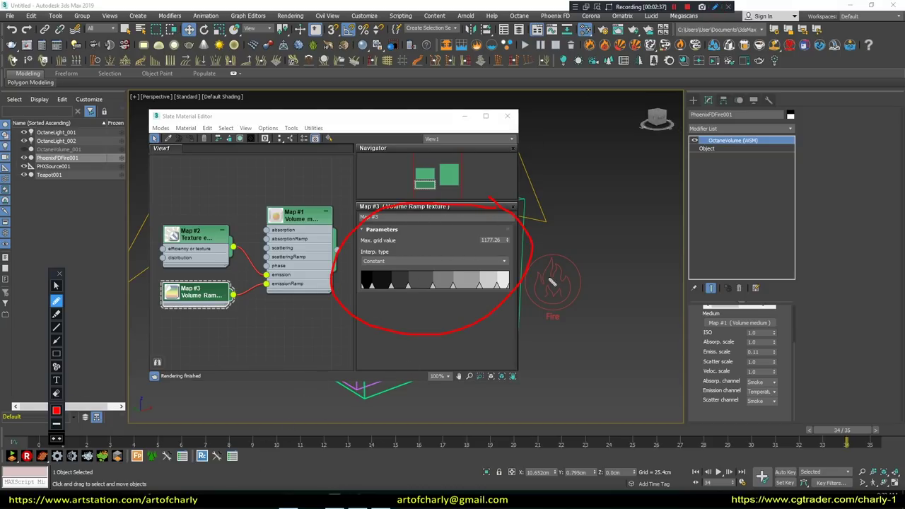
click(198, 237)
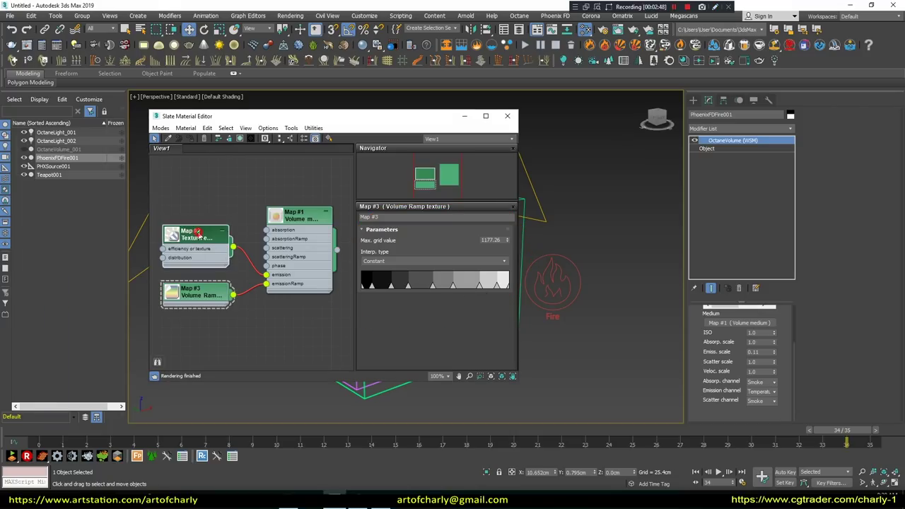
drag(452, 229, 473, 234)
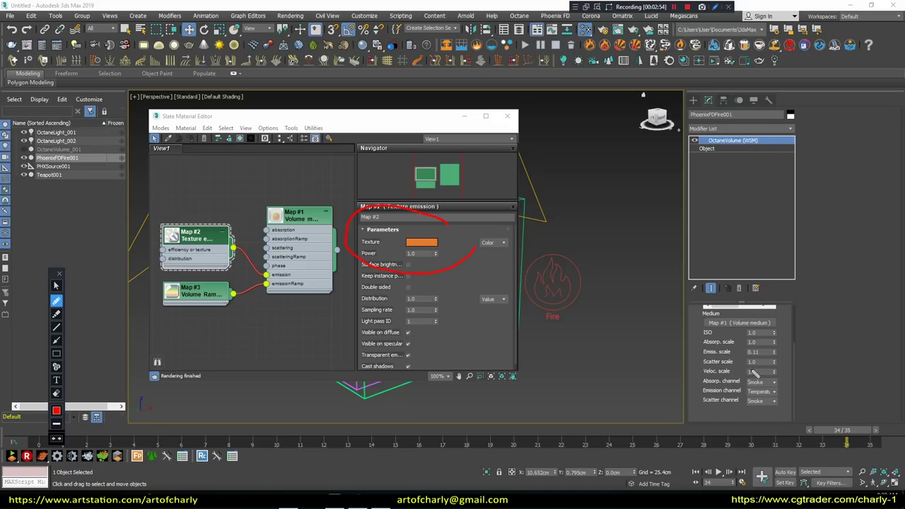
mouse_move(722, 351)
mouse_down()
mouse_move(715, 384)
mouse_move(738, 329)
mouse_up()
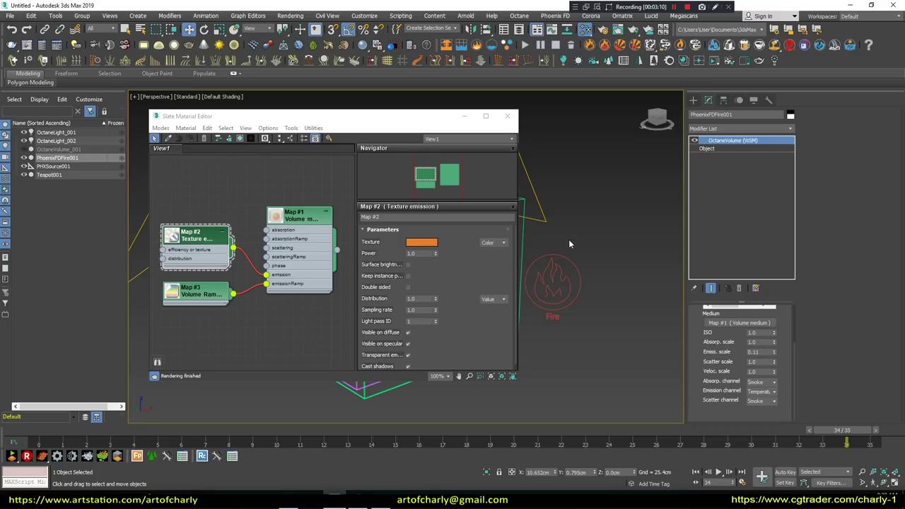
Select OctaneVolume_001 and check its available Channel IDs without changing them.
click(59, 149)
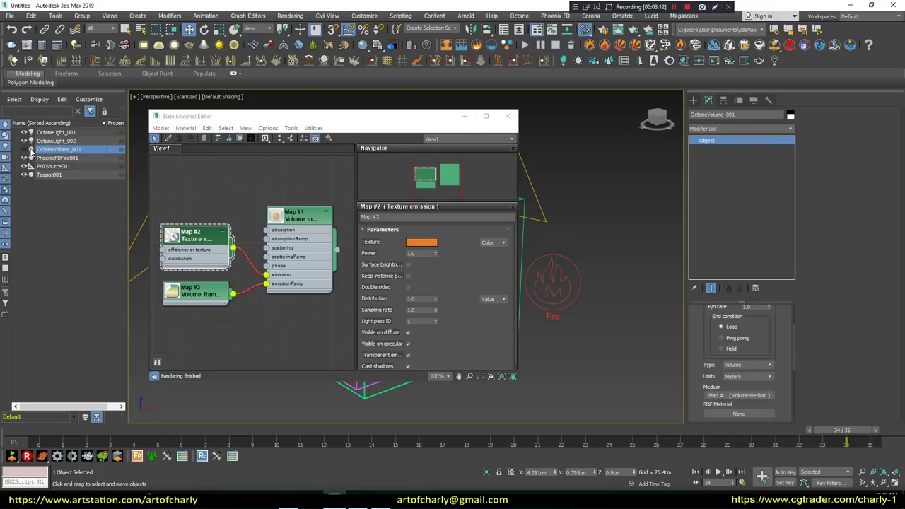
scroll(713, 319, up, 2)
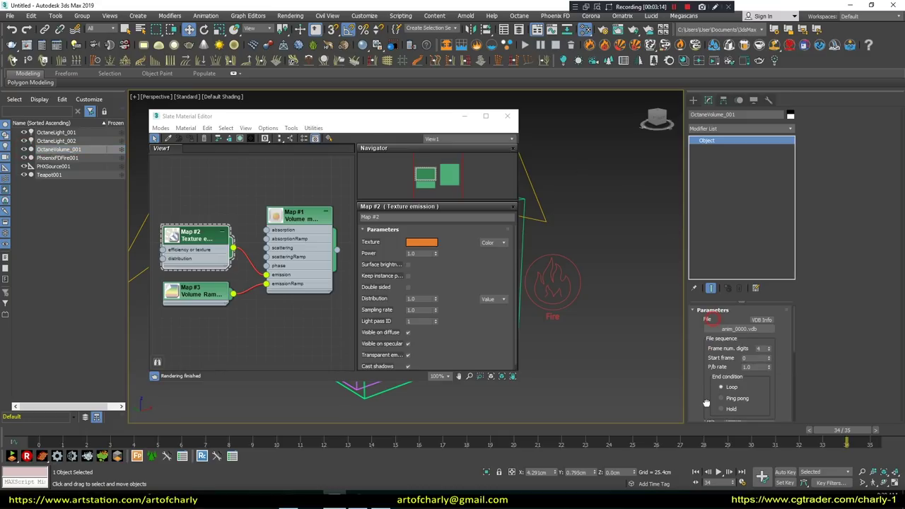
click(763, 348)
drag(720, 381, 720, 288)
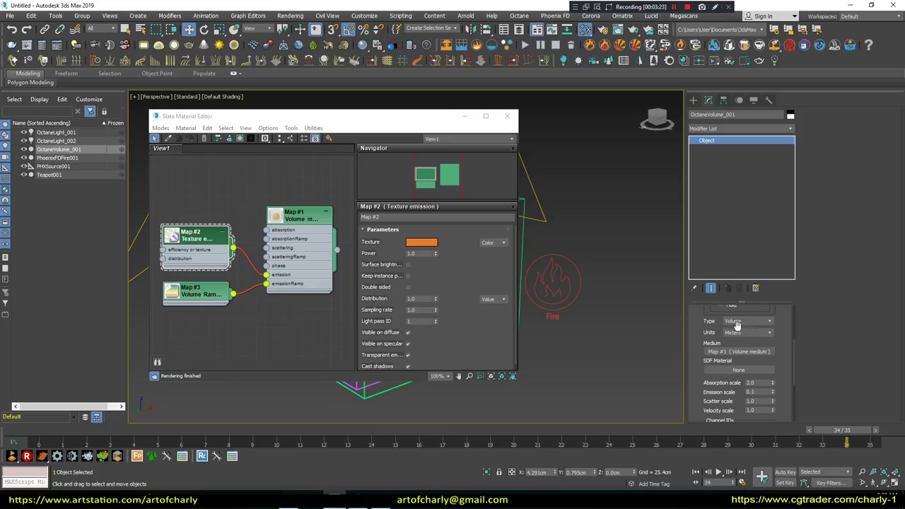
scroll(718, 343, down, 1)
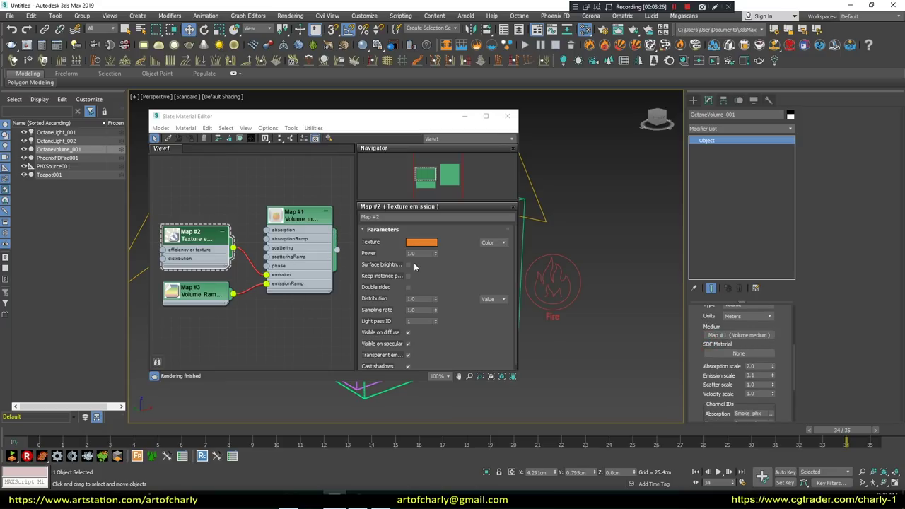
scroll(718, 329, down, 1)
scroll(722, 323, down, 2)
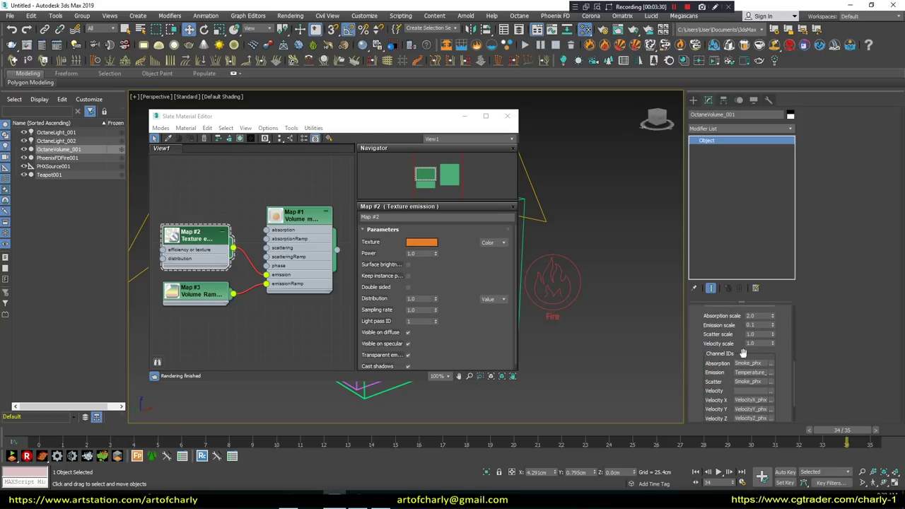
scroll(725, 339, down, 2)
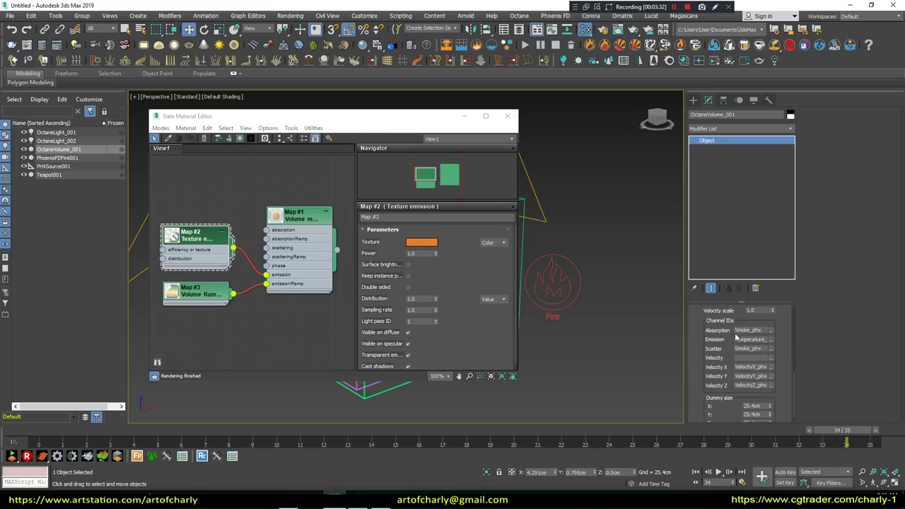
scroll(728, 343, up, 1)
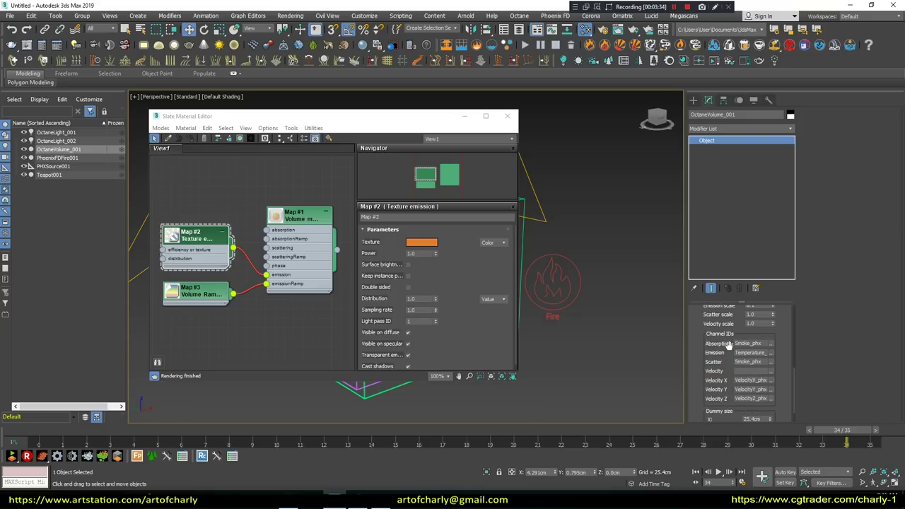
click(772, 343)
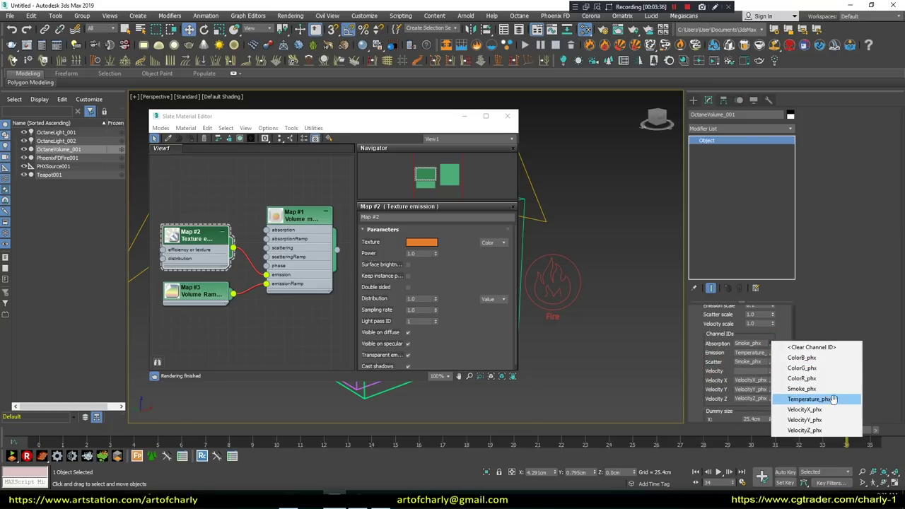
click(786, 327)
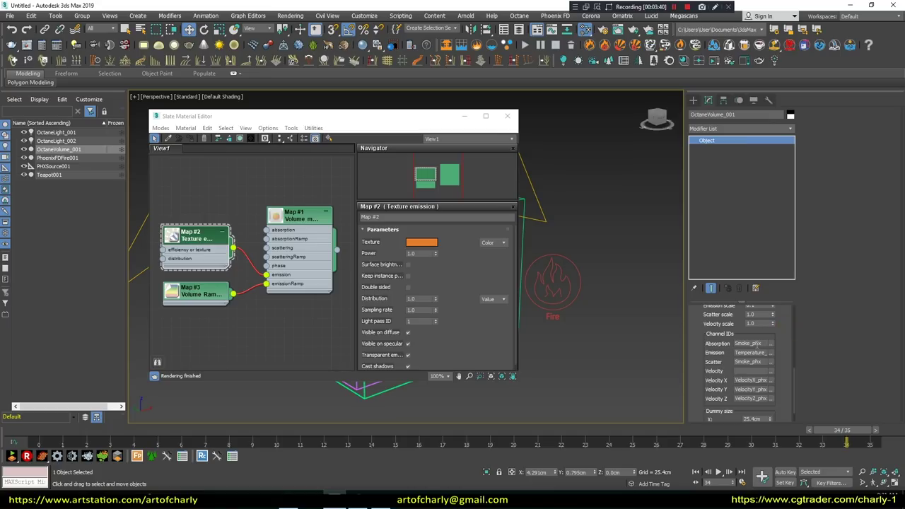
Close the material editor and hide the PhoenixFDFire001 object.
key(m)
right_click(430, 251)
click(476, 373)
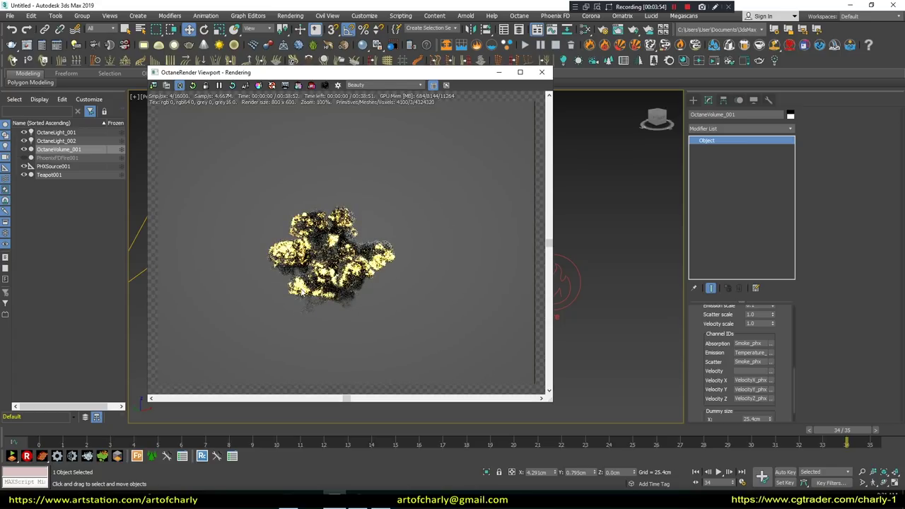
Zoom and pan the Octane viewport onto the fire volume, then jump back to an earlier frame.
scroll(591, 386, up, 5)
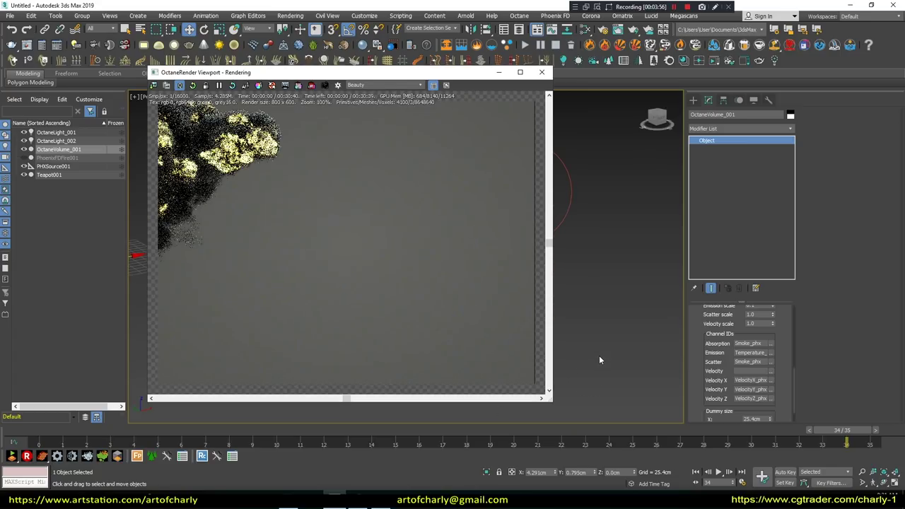
alt+middle_drag(603, 341, 628, 327)
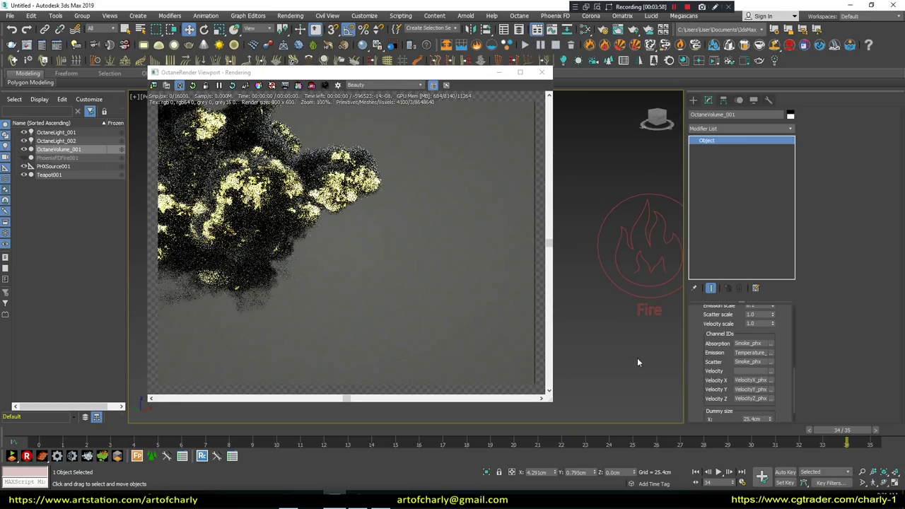
middle_drag(682, 345, 711, 354)
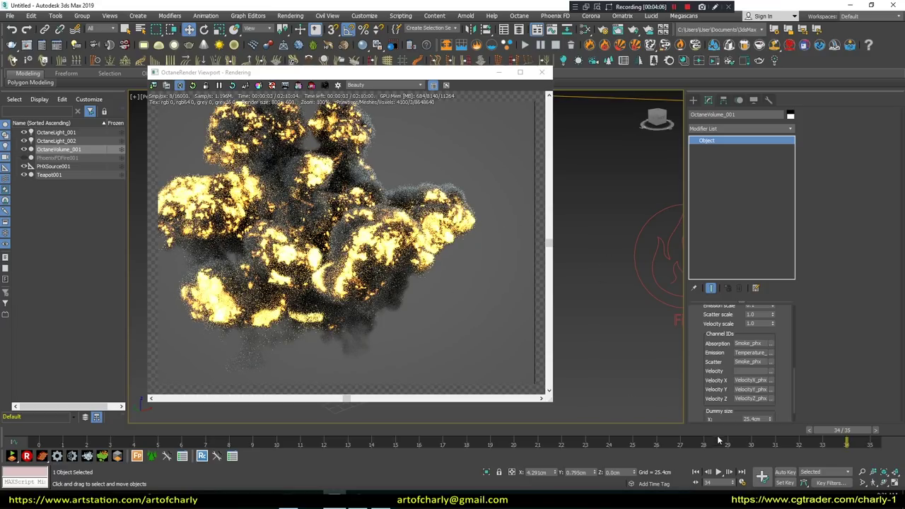
click(430, 430)
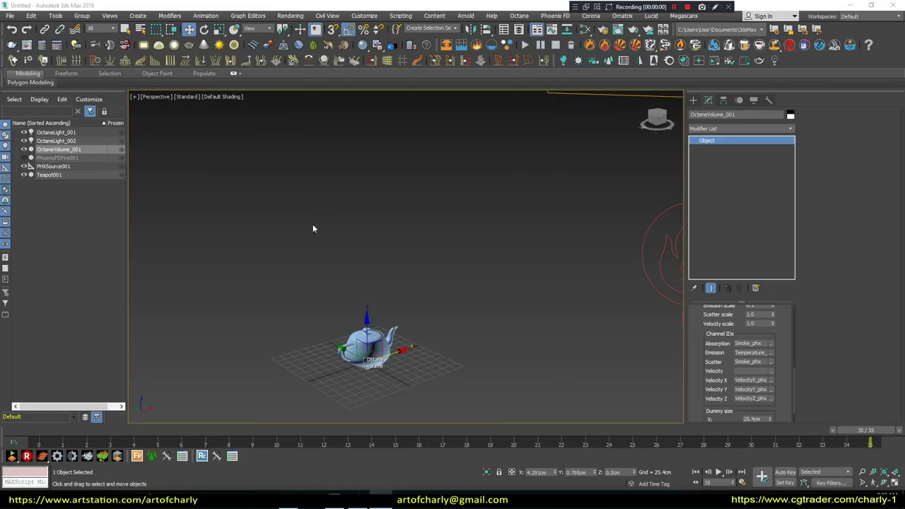
Export the animated scene, frames 0–35, as an ORBX from Render Setup's Octane export section.
click(290, 15)
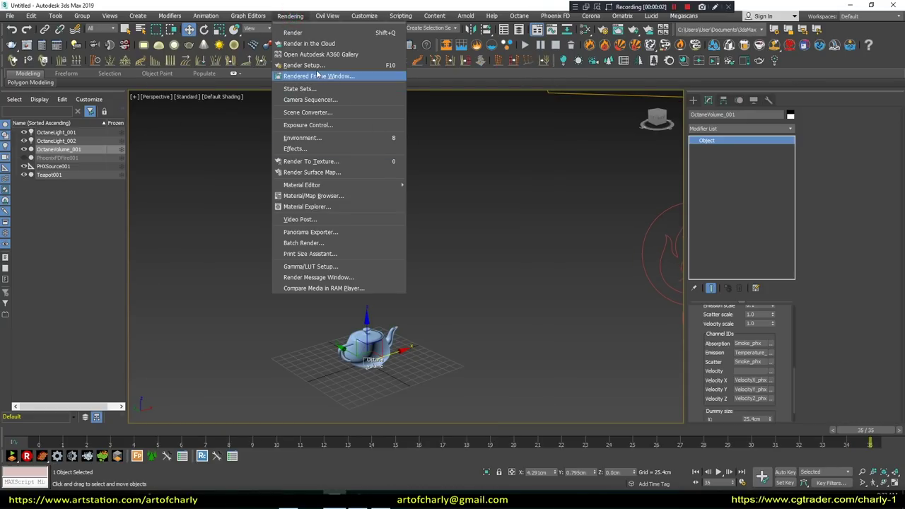
click(316, 69)
scroll(361, 226, down, 2)
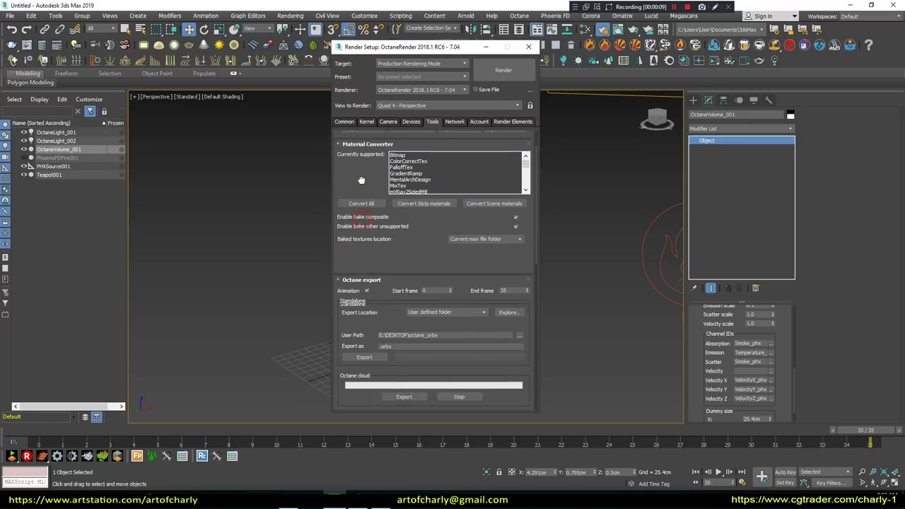
scroll(362, 226, down, 3)
scroll(369, 243, down, 1)
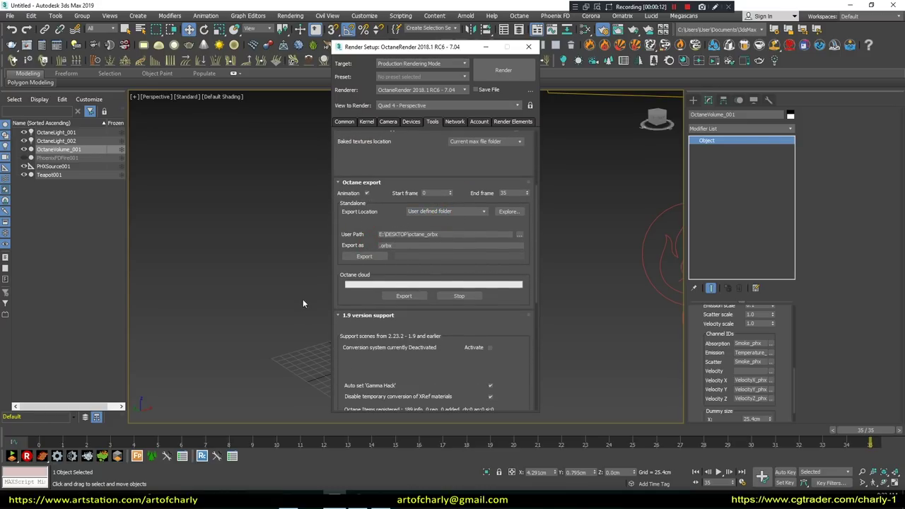
click(715, 6)
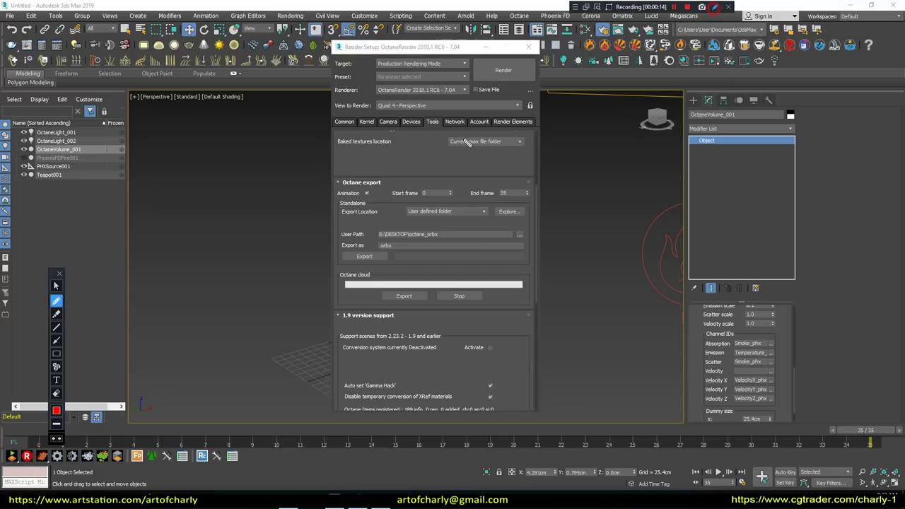
drag(510, 177, 506, 196)
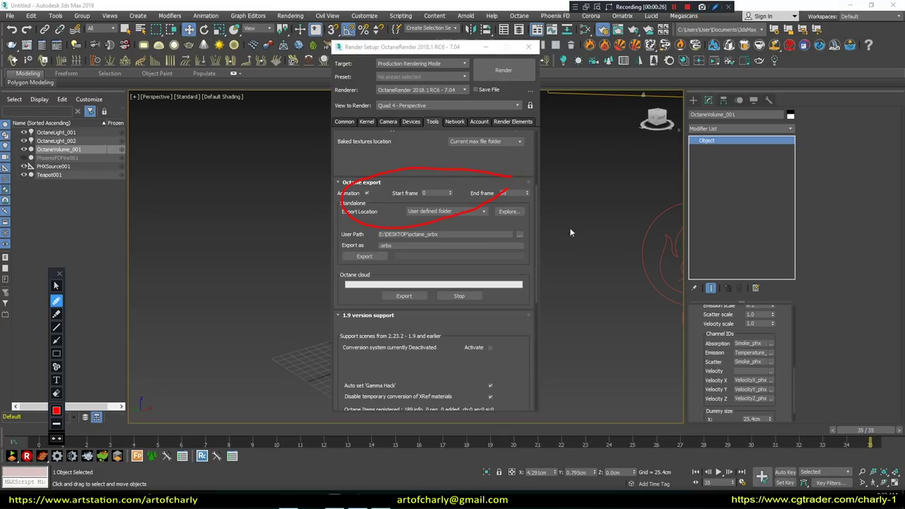
key(Escape)
click(380, 257)
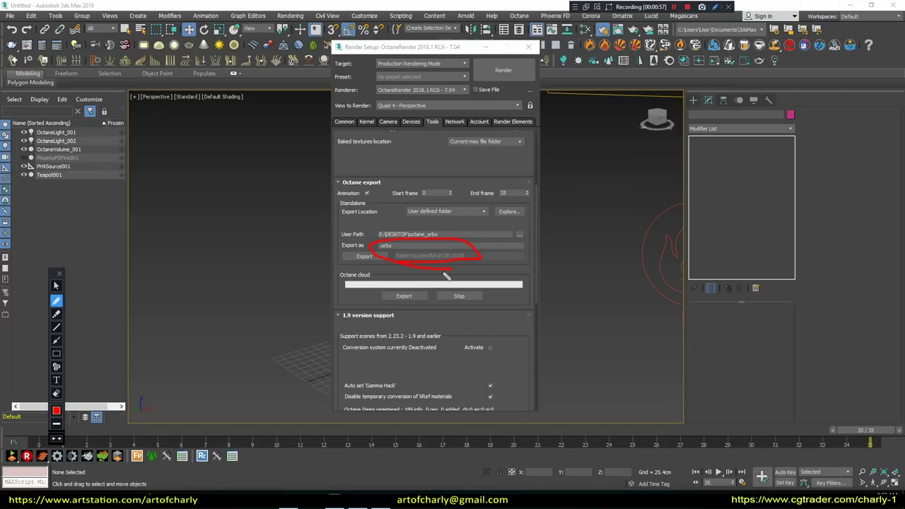
key(Escape)
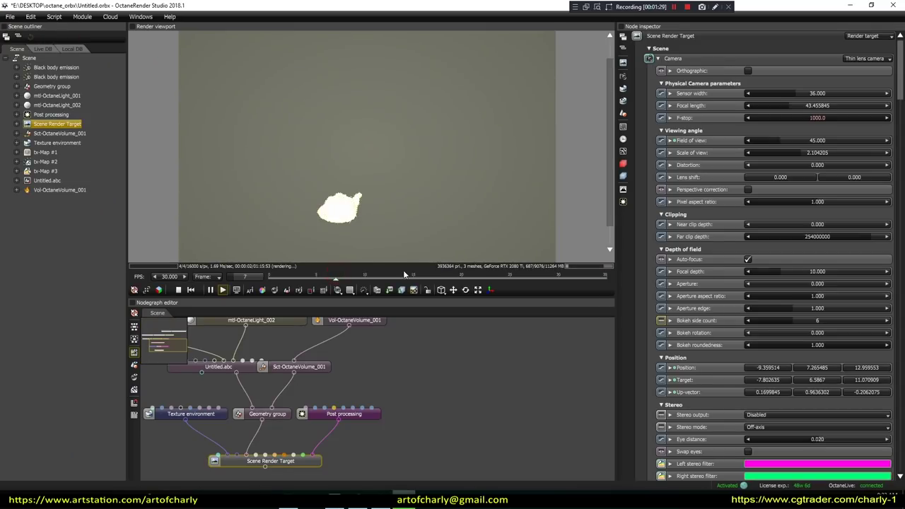
Jump to frame 17, orbit closer to the cloud and pan the node graph to the volume nodes.
click(432, 274)
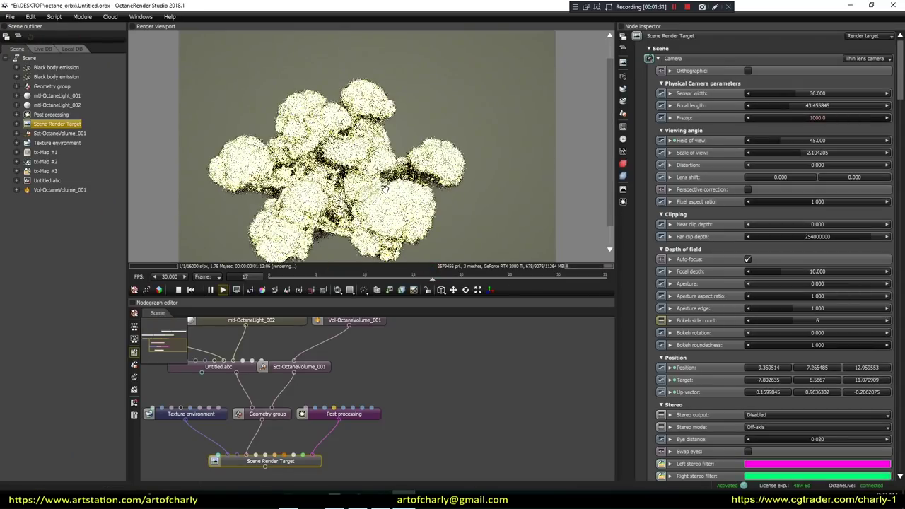
mouse_move(384, 189)
mouse_down()
mouse_move(366, 176)
mouse_move(317, 182)
mouse_up()
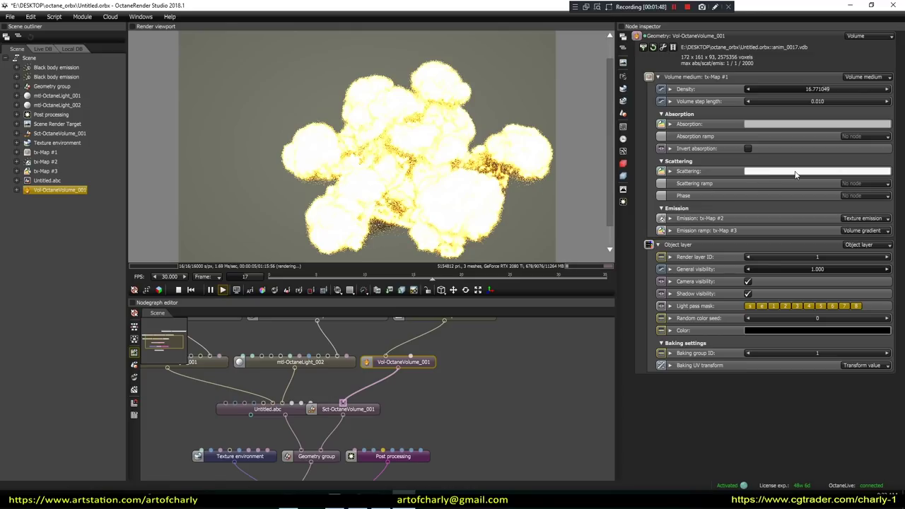
middle_drag(434, 392, 521, 390)
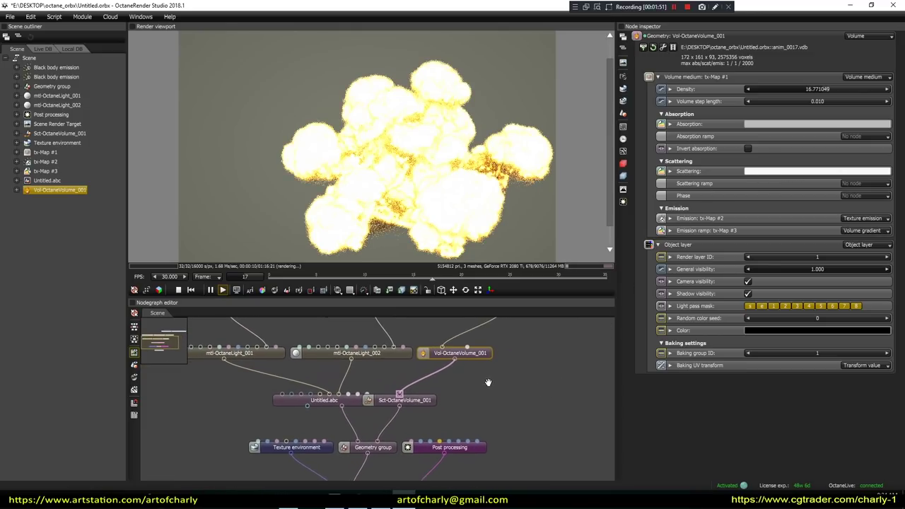
Set tx-Map #1 emission power to 0.316, density to 3.670, and bloom power to 0.432.
key(Return)
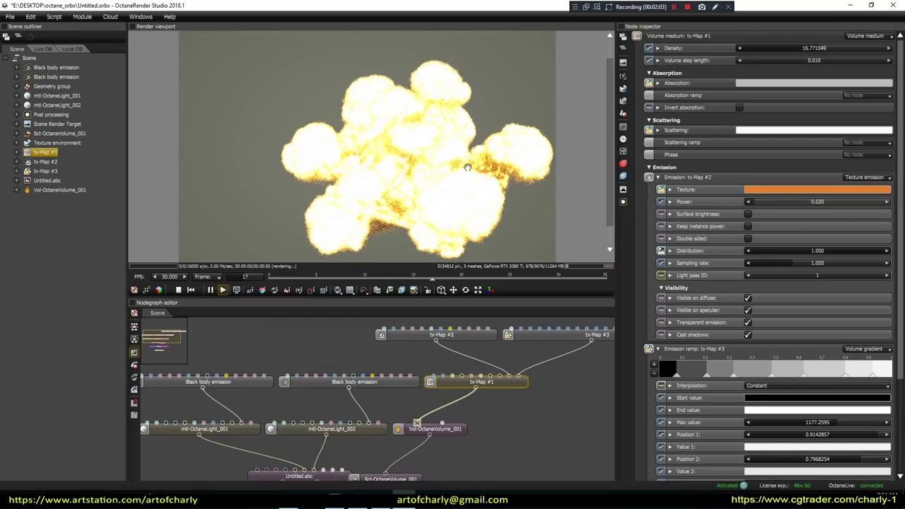
double_click(770, 202)
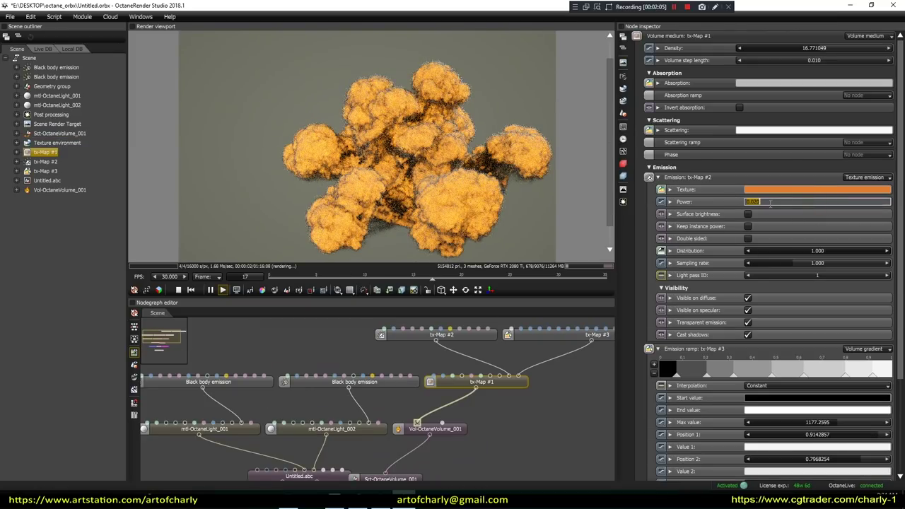
key(Return)
drag(792, 201, 769, 204)
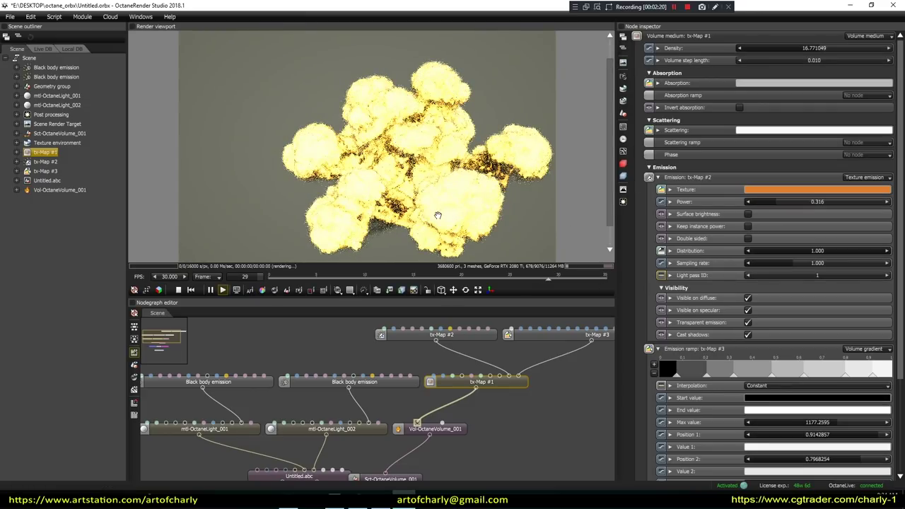
drag(813, 49, 827, 48)
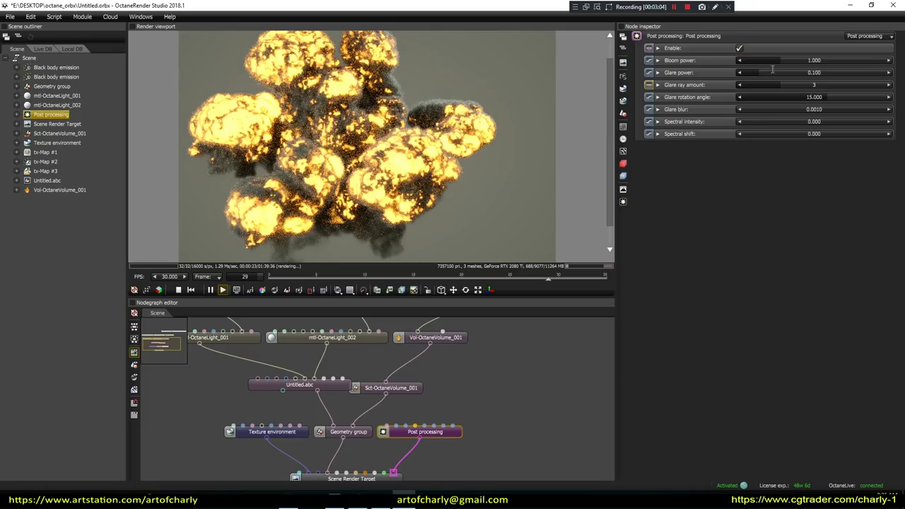
drag(773, 62, 771, 62)
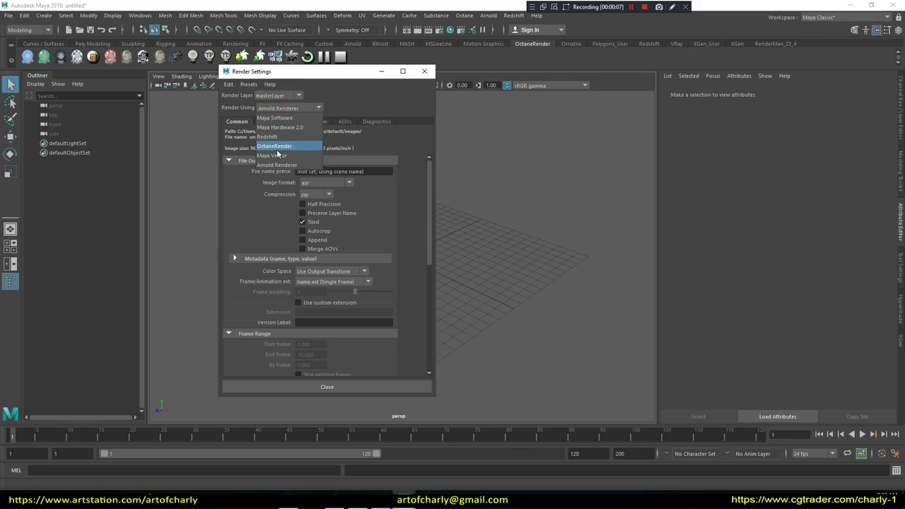
Show the OctaneRender render settings and scroll to the environment node.
click(266, 122)
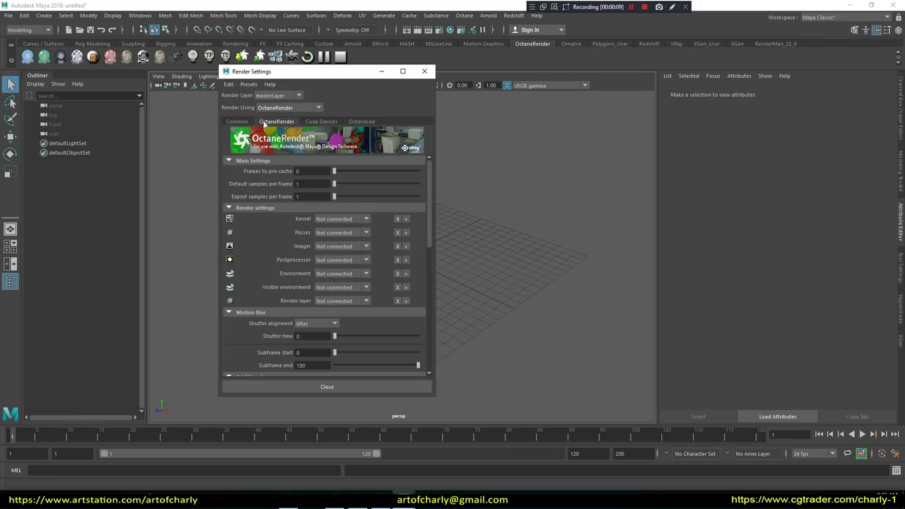
drag(428, 210, 413, 293)
drag(308, 297, 278, 286)
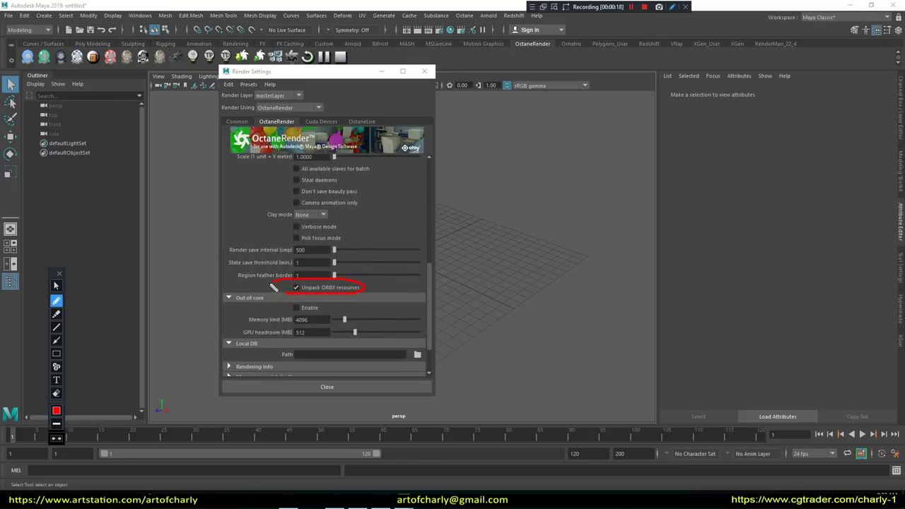
key(Escape)
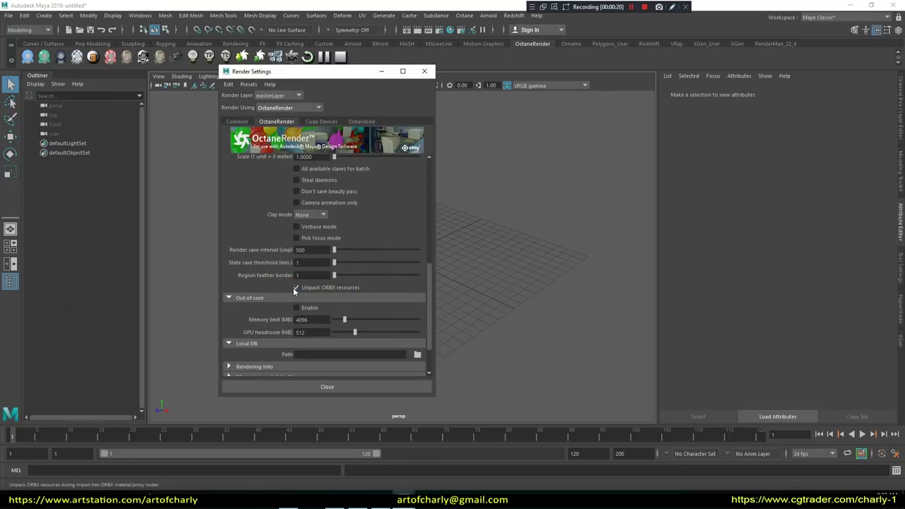
click(429, 281)
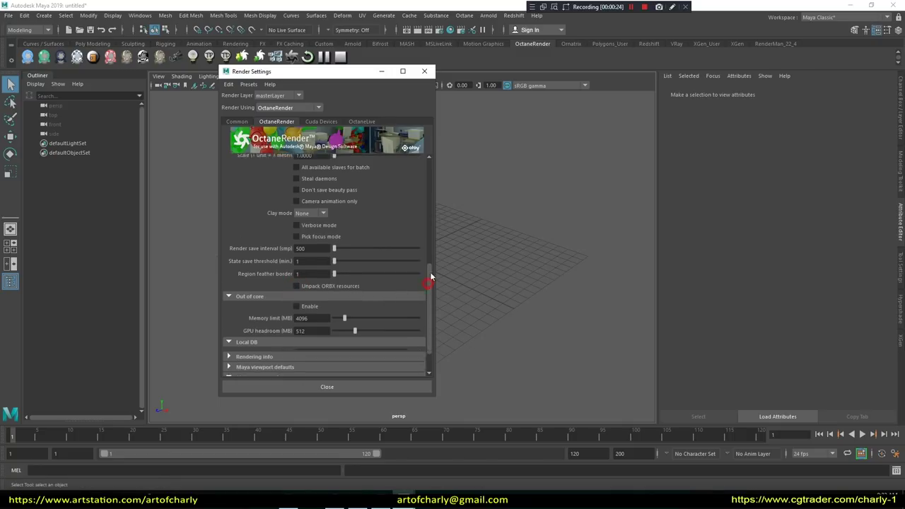
drag(430, 277, 434, 174)
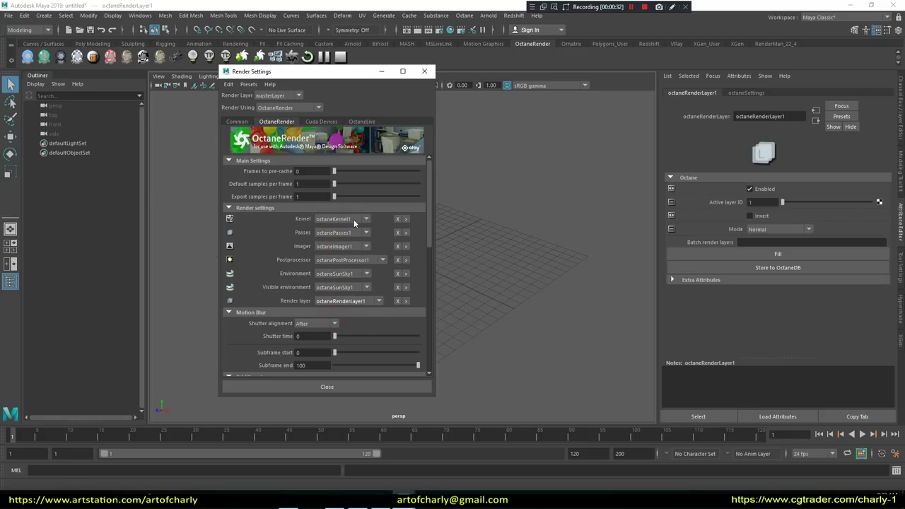
Set the sun sky environment type to Day light environment with the Daylight system.
click(405, 274)
click(761, 177)
click(782, 196)
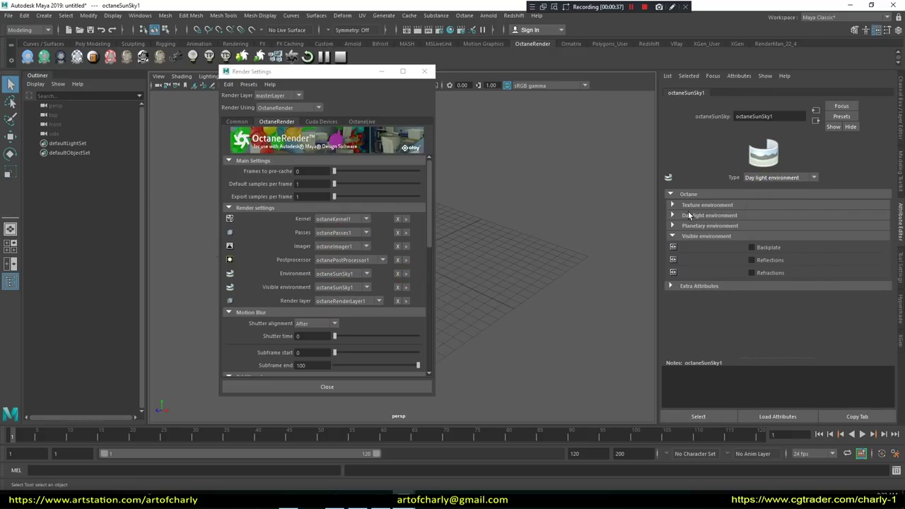
click(776, 242)
click(776, 247)
click(778, 228)
click(772, 248)
Set the daylight Hour to 3 and close Render Settings.
scroll(716, 295, down, 5)
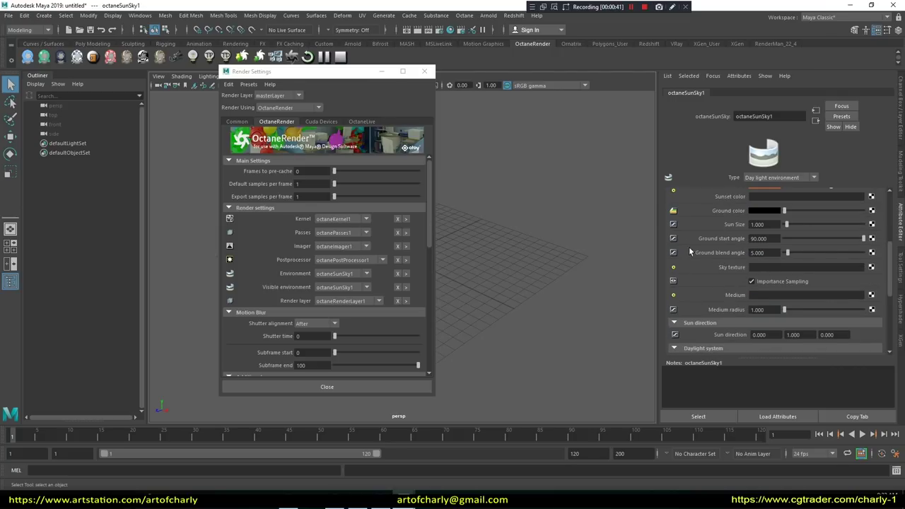
scroll(742, 279, down, 5)
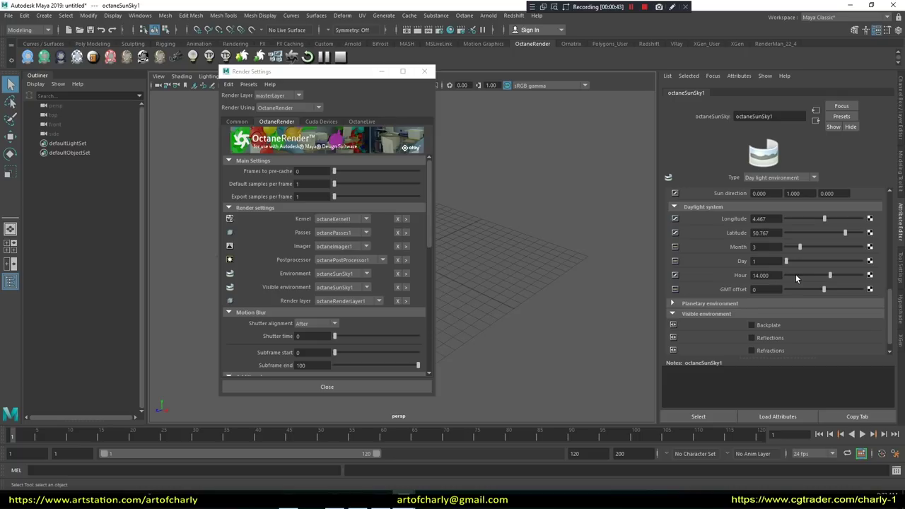
double_click(765, 275)
text(3)
key(Return)
click(424, 71)
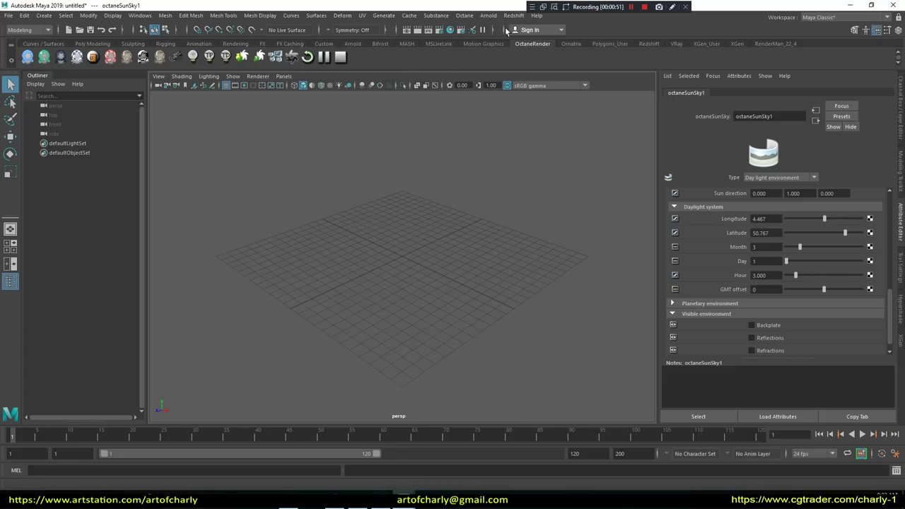
Create an Octane ORBX proxy and set its dummy size to 1.
click(465, 15)
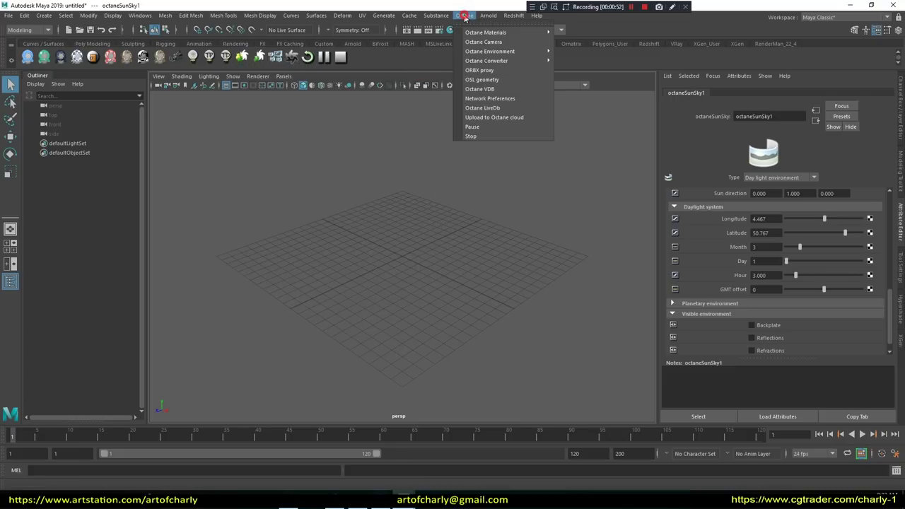
click(498, 72)
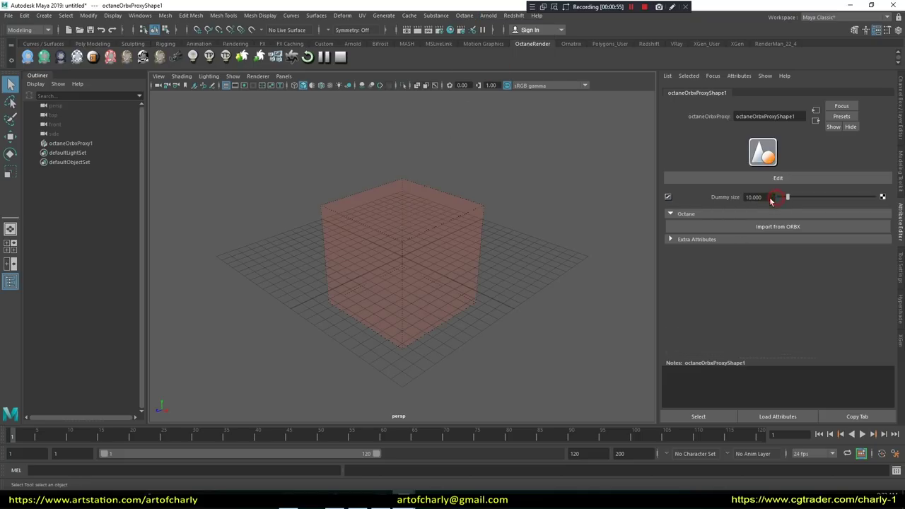
drag(772, 198, 781, 196)
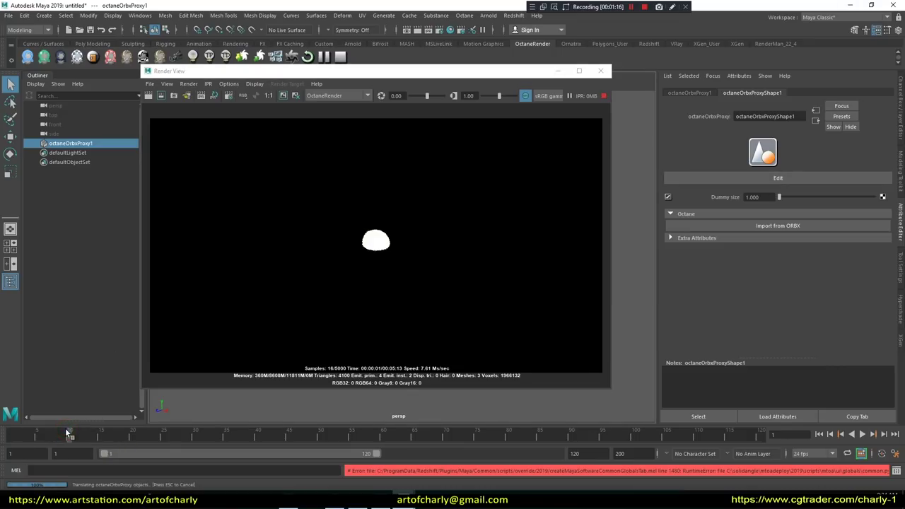
Scrub to frames 18, 36 and 34 in the live render, then open the proxy's NodeGraph.
drag(69, 432, 121, 435)
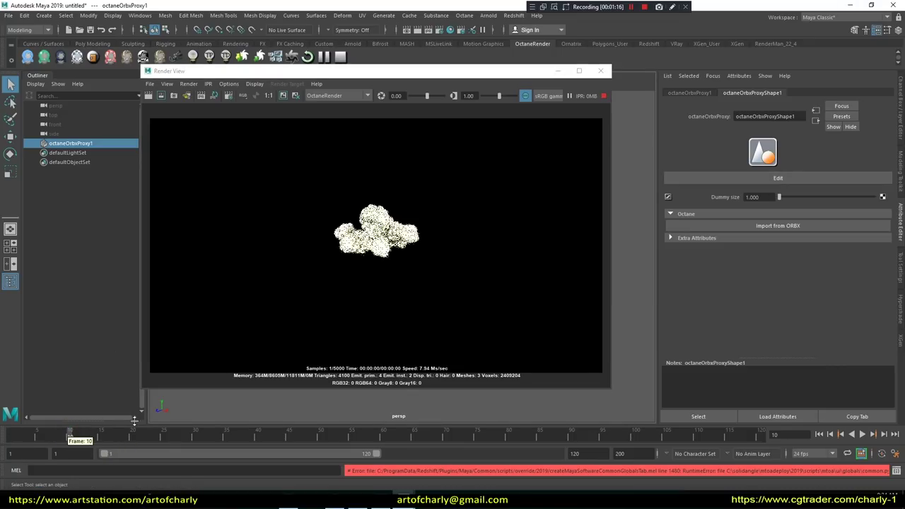
click(233, 437)
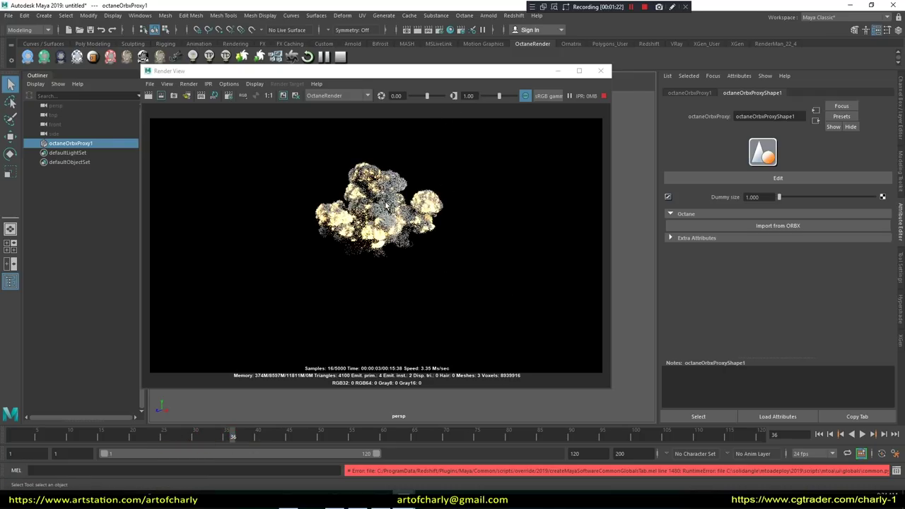
click(222, 437)
drag(750, 179, 787, 157)
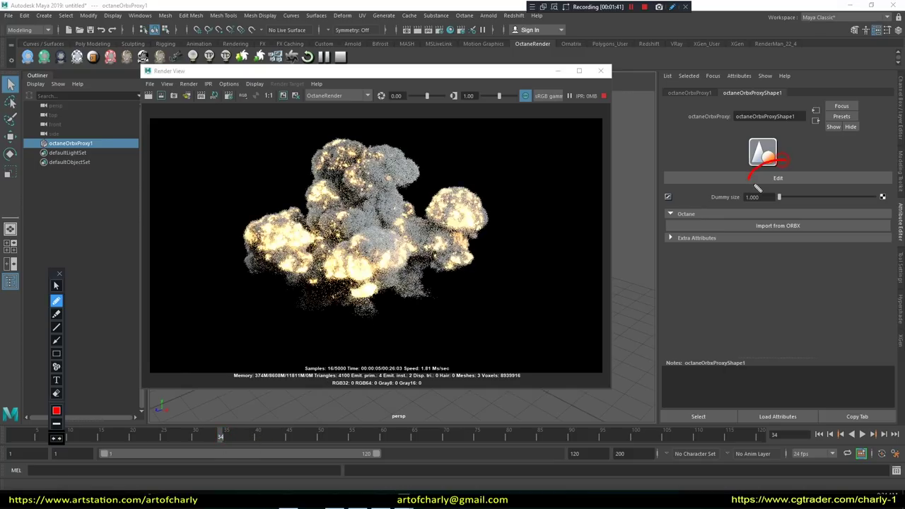
click(778, 177)
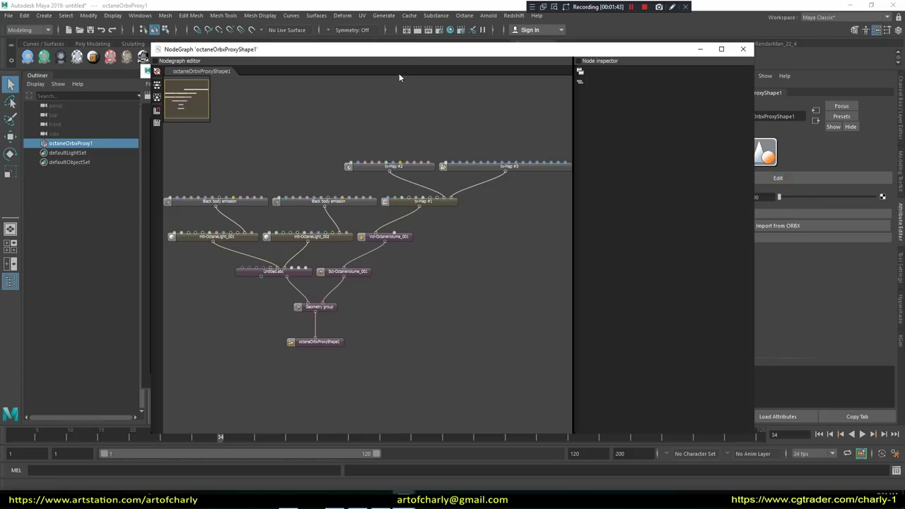
Place the Render View at the left edge with a smaller NodeGraph window beside it.
drag(400, 49, 572, 69)
scroll(592, 348, down, 3)
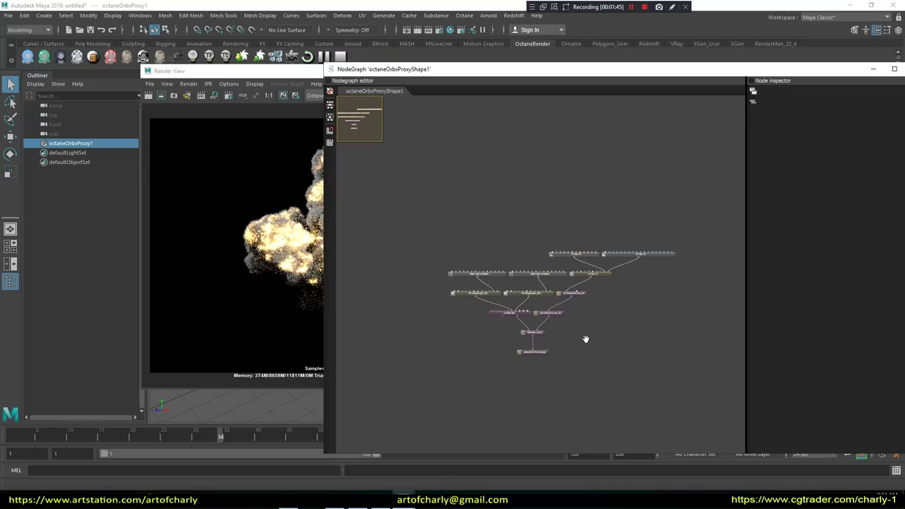
middle_drag(586, 339, 476, 282)
scroll(470, 287, up, 3)
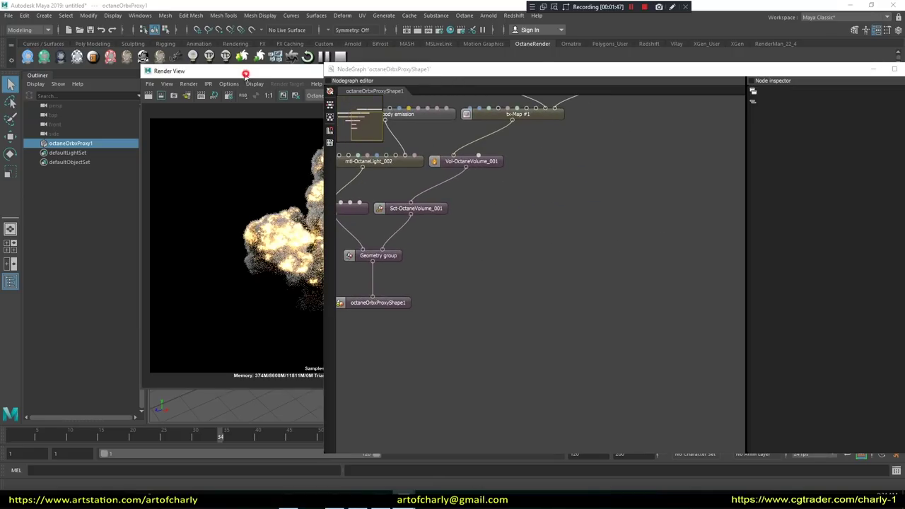
drag(248, 70, 106, 59)
mouse_move(339, 66)
mouse_down()
mouse_move(209, 53)
mouse_move(424, 117)
mouse_move(440, 139)
mouse_up()
drag(566, 144, 566, 83)
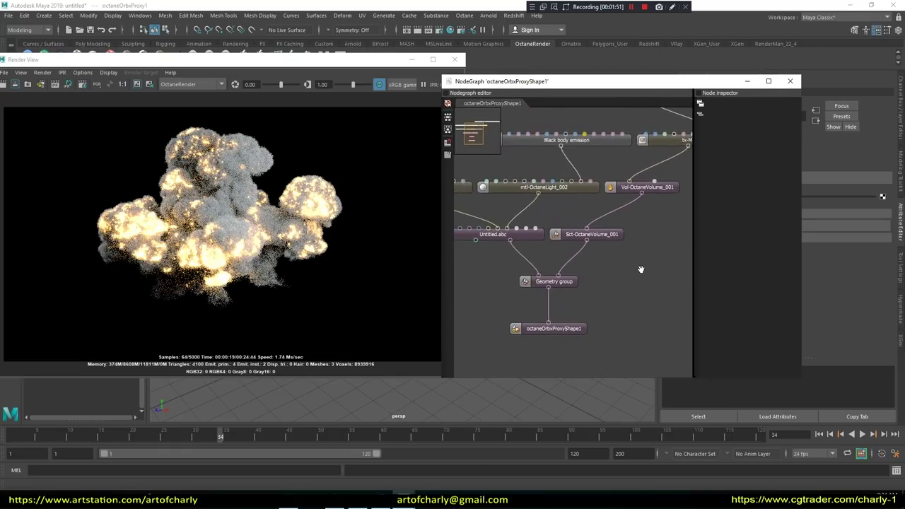
middle_drag(640, 268, 553, 297)
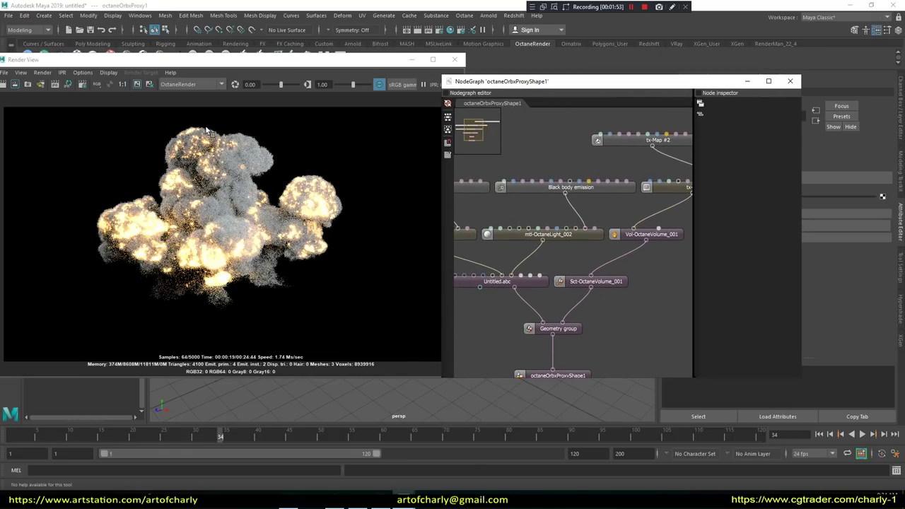
Inspect mtl-OctaneLight_001, then Vol-OctaneVolume_001 showing density 16.771 and step length 0.010.
mouse_move(514, 244)
middle_down()
mouse_move(550, 233)
mouse_move(532, 225)
middle_up()
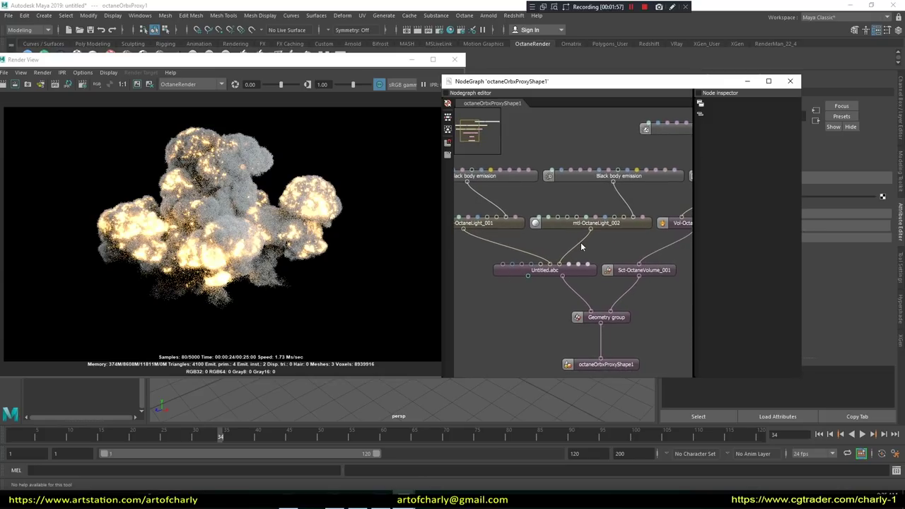
click(532, 226)
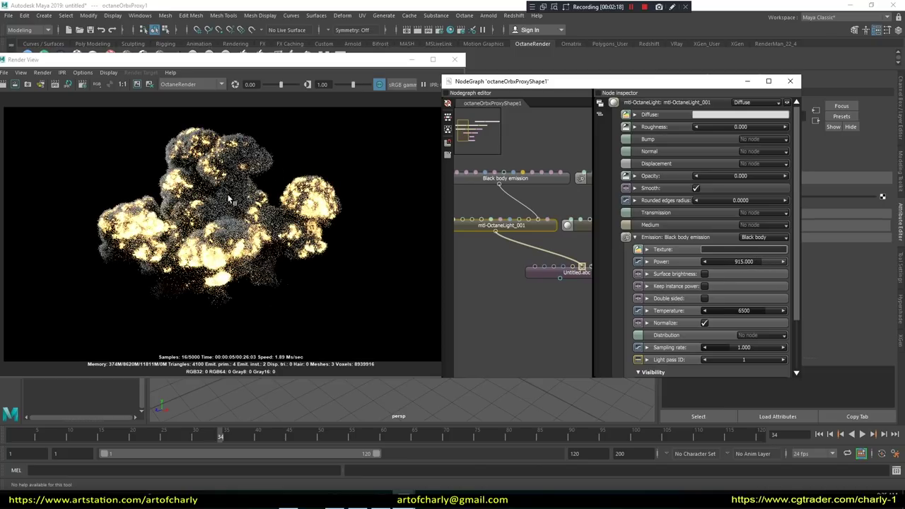
middle_drag(555, 298, 471, 261)
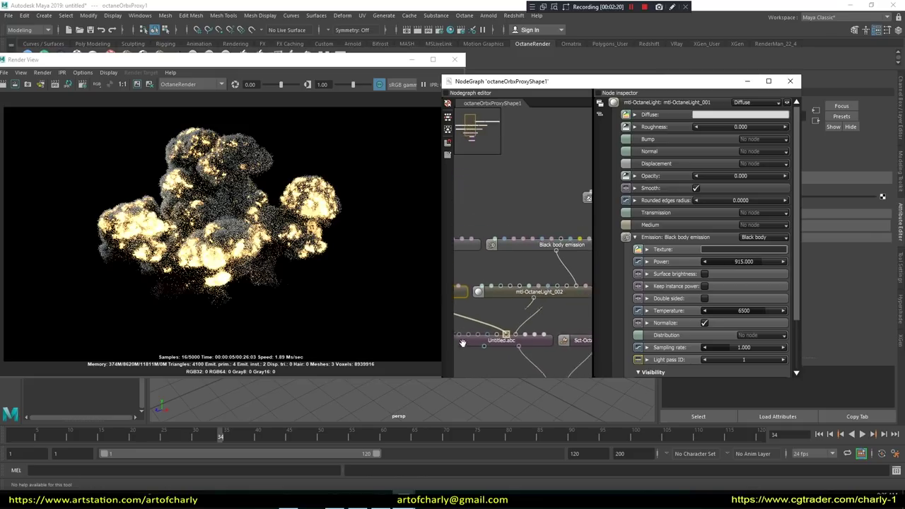
middle_drag(471, 260, 548, 247)
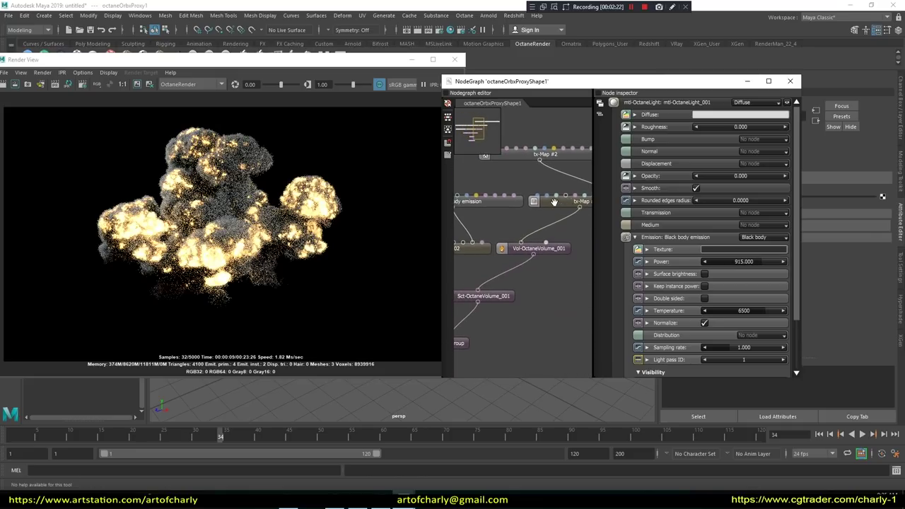
click(543, 247)
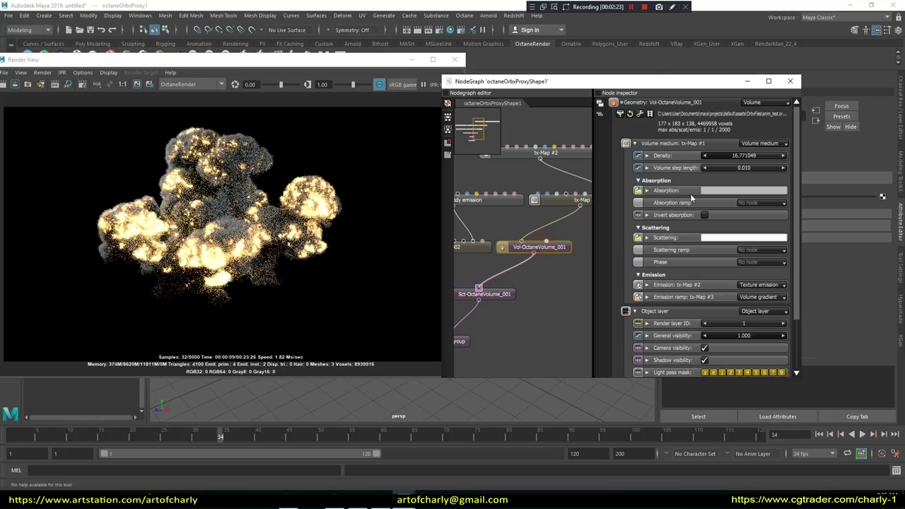
Enter 4.33 as the volume density, then raise it to 11.6.
text(4.33)
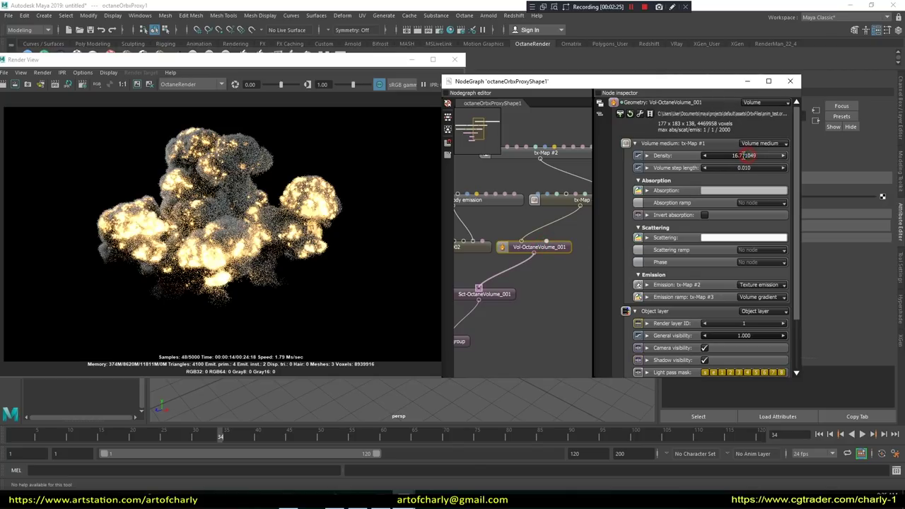
key(Return)
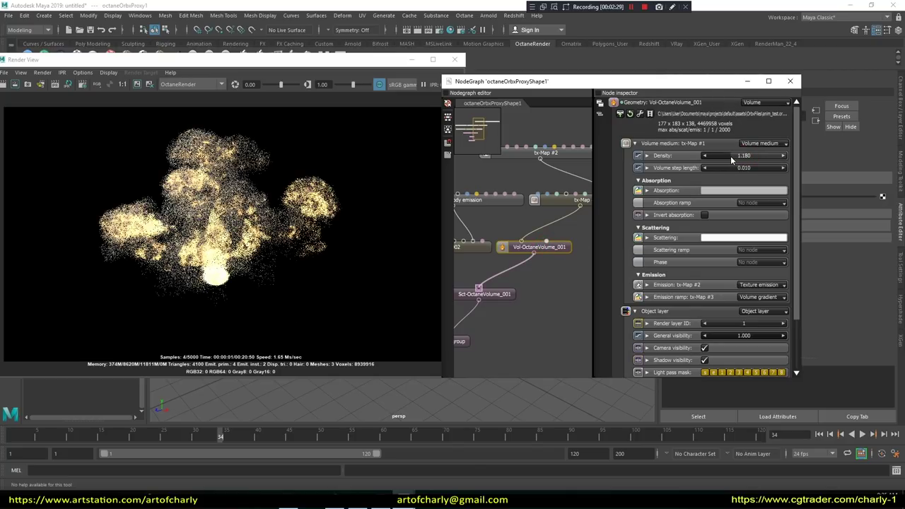
mouse_move(732, 162)
mouse_down()
mouse_move(755, 159)
mouse_move(746, 158)
mouse_up()
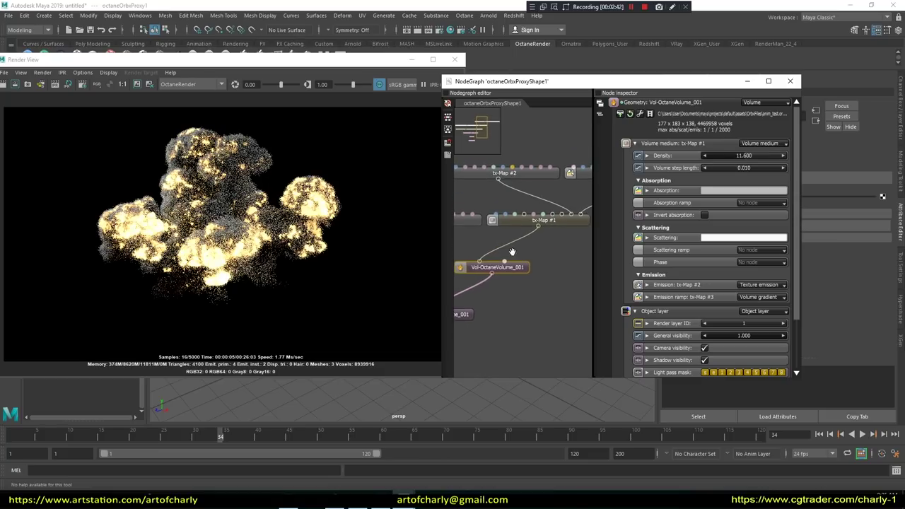
Recolour tx-Map #2's emission to pink (E252C7) and check the render at frames 26 and 16.
middle_drag(543, 232, 472, 283)
click(549, 229)
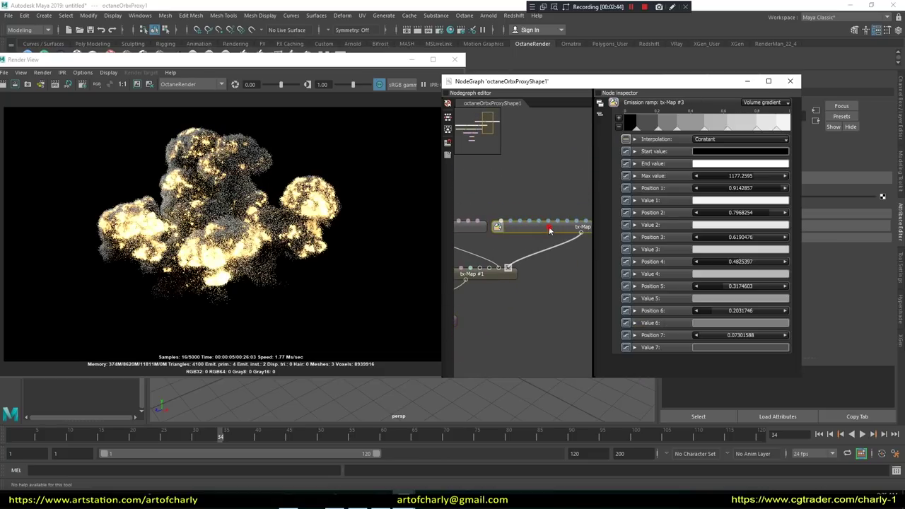
click(461, 229)
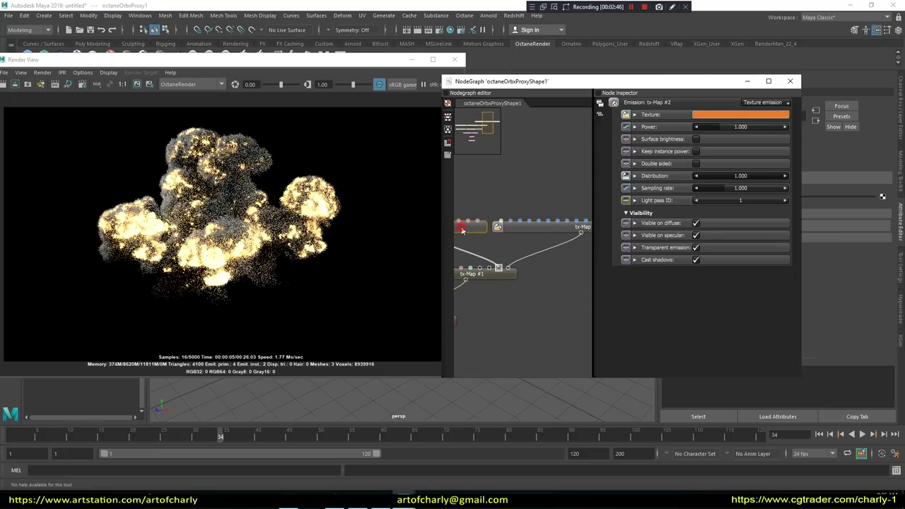
click(738, 115)
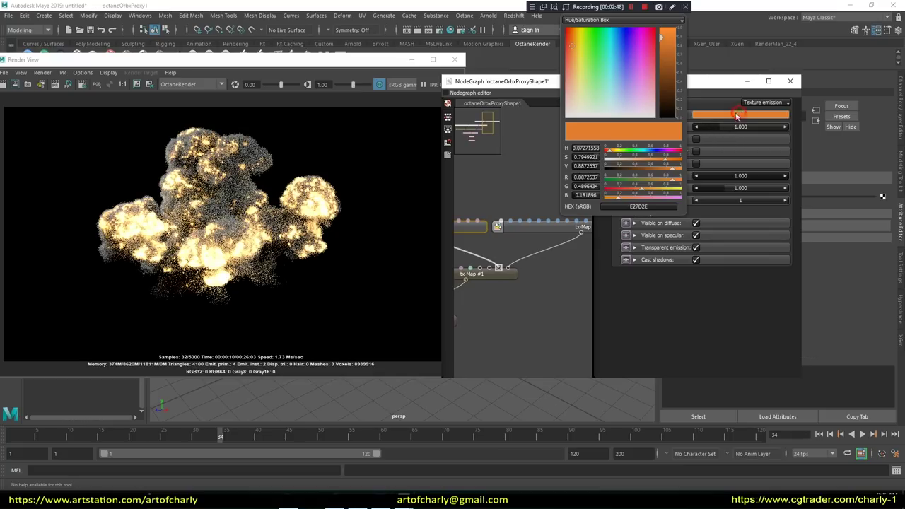
click(604, 51)
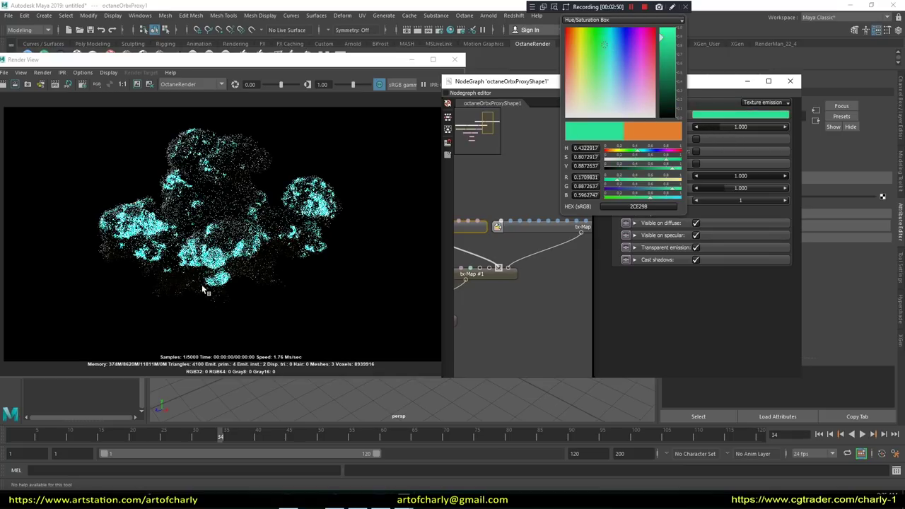
click(643, 60)
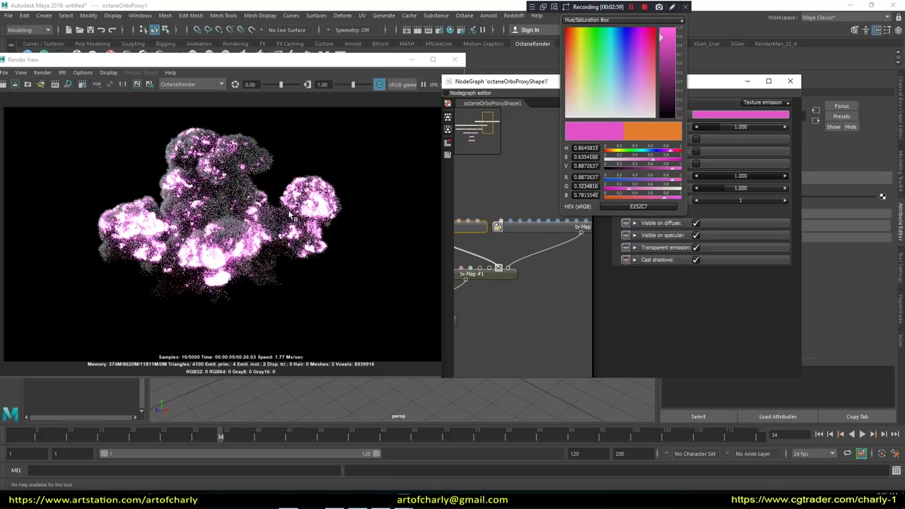
click(169, 436)
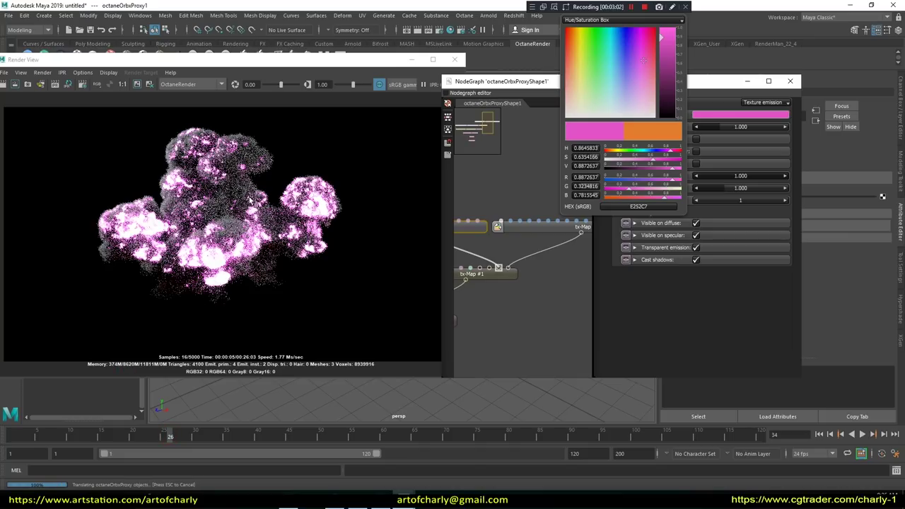
click(108, 437)
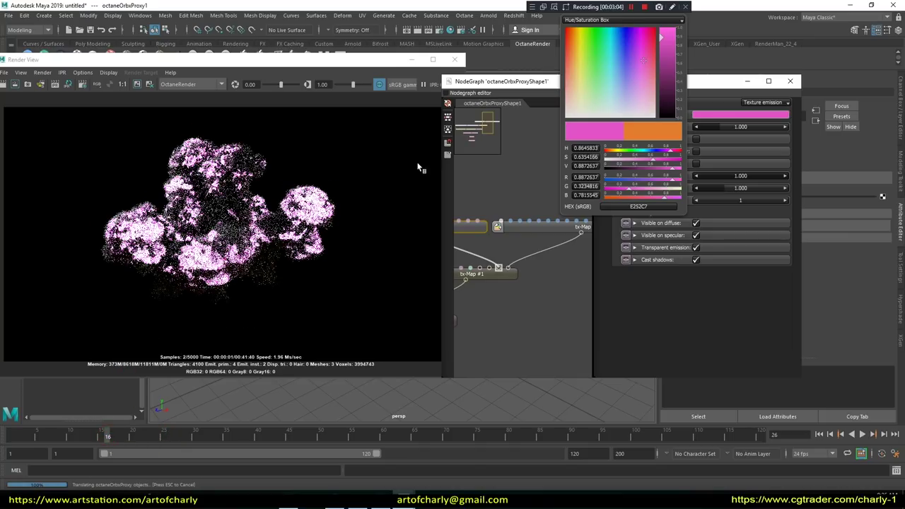